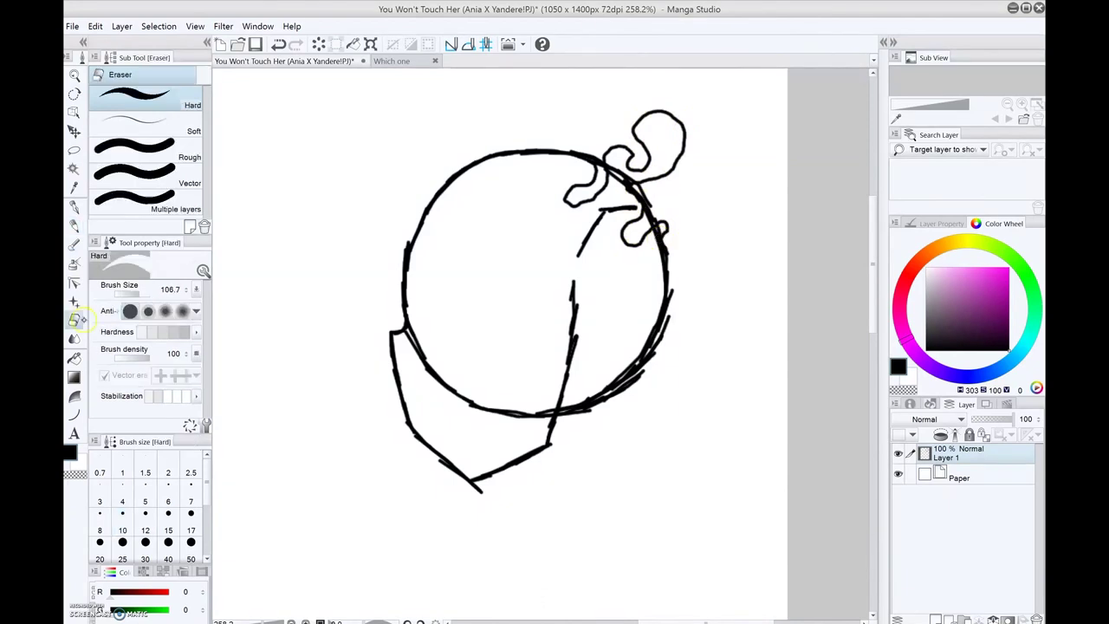
Erase the head circle's lines crossing the jaw and the splash shapes with the Hard eraser at size 7.
{"action": "left_click", "coordinate": [190, 501]}
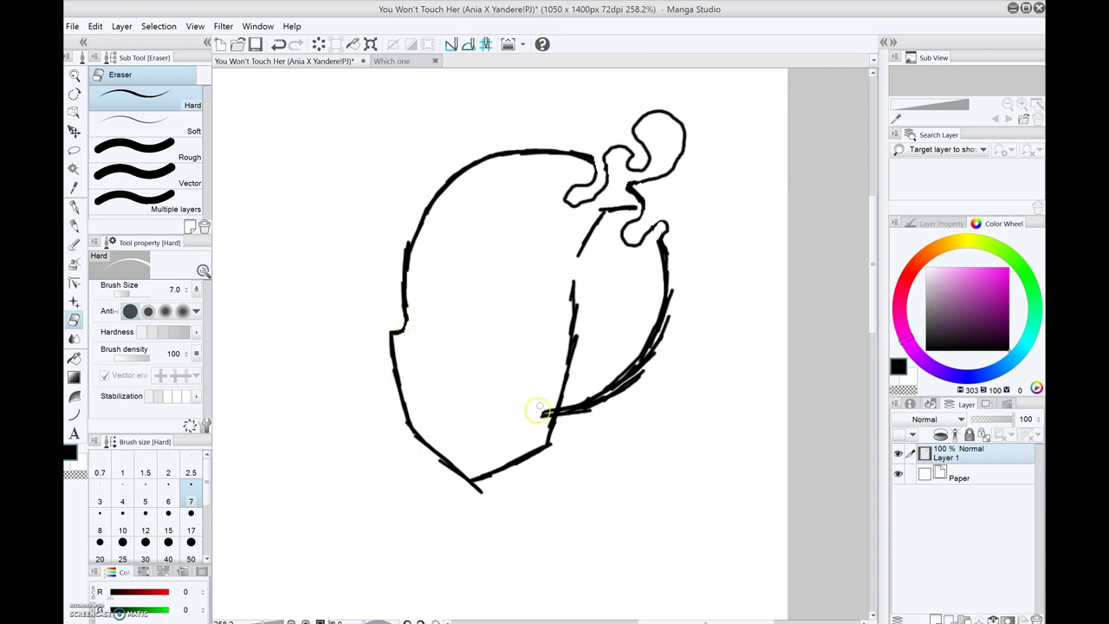
Add a new layer and draw the eye's upper and lower lid lines with the Darker pencil.
{"action": "key", "text": "p"}
{"action": "scroll", "coordinate": [490, 367], "scroll_direction": "up", "scroll_amount": 3}
{"action": "left_click", "coordinate": [934, 619]}
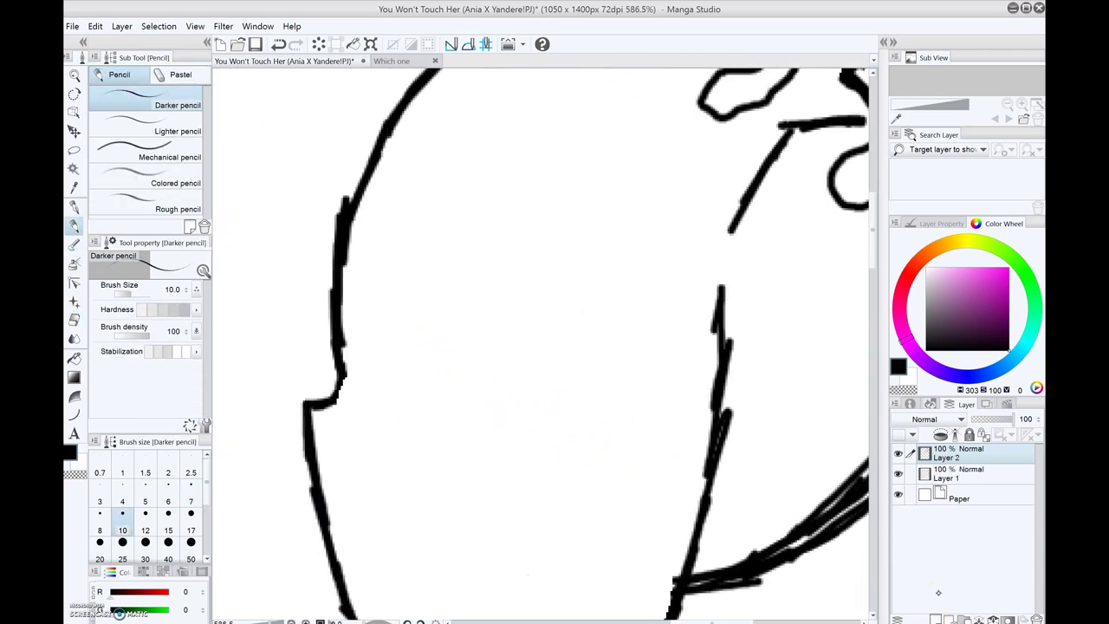
{"action": "mouse_move", "coordinate": [318, 246]}
{"action": "left_mouse_down"}
{"action": "mouse_move", "coordinate": [456, 165]}
{"action": "mouse_move", "coordinate": [355, 217]}
{"action": "mouse_move", "coordinate": [497, 202]}
{"action": "left_mouse_up"}
{"action": "key", "text": "ctrl+z"}
{"action": "mouse_move", "coordinate": [326, 325]}
{"action": "left_mouse_down"}
{"action": "mouse_move", "coordinate": [385, 329]}
{"action": "mouse_move", "coordinate": [488, 292]}
{"action": "left_mouse_up"}
{"action": "left_click_drag", "start_coordinate": [374, 212], "coordinate": [508, 202]}
{"action": "mouse_move", "coordinate": [321, 325]}
{"action": "left_mouse_down"}
{"action": "mouse_move", "coordinate": [433, 303]}
{"action": "mouse_move", "coordinate": [489, 273]}
{"action": "left_mouse_up"}
Check the "Which one" drawing, undo the small iris and its corner lines, and redraw a larger iris around the pupil.
{"action": "left_click", "coordinate": [392, 61]}
{"action": "left_click", "coordinate": [286, 60]}
{"action": "mouse_move", "coordinate": [403, 231]}
{"action": "left_mouse_down"}
{"action": "mouse_move", "coordinate": [425, 262]}
{"action": "mouse_move", "coordinate": [405, 248]}
{"action": "mouse_move", "coordinate": [407, 264]}
{"action": "mouse_move", "coordinate": [375, 241]}
{"action": "left_mouse_up"}
{"action": "key", "text": "ctrl+z"}
{"action": "key", "text": "ctrl+z"}
{"action": "key", "text": "ctrl+z"}
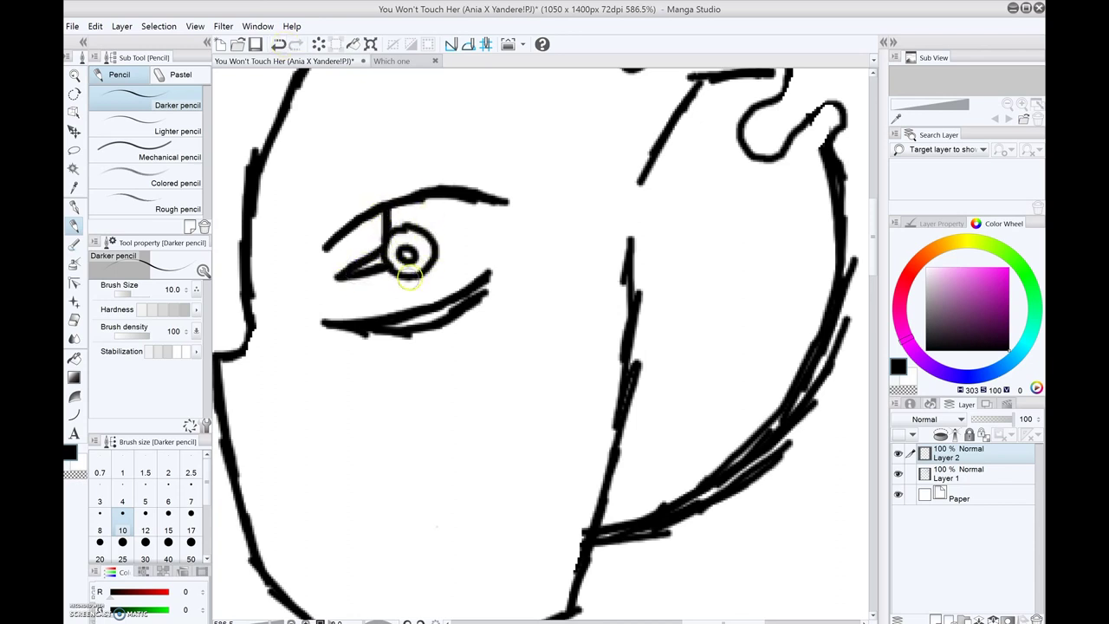
{"action": "key", "text": "ctrl+z"}
{"action": "key", "text": "ctrl+z"}
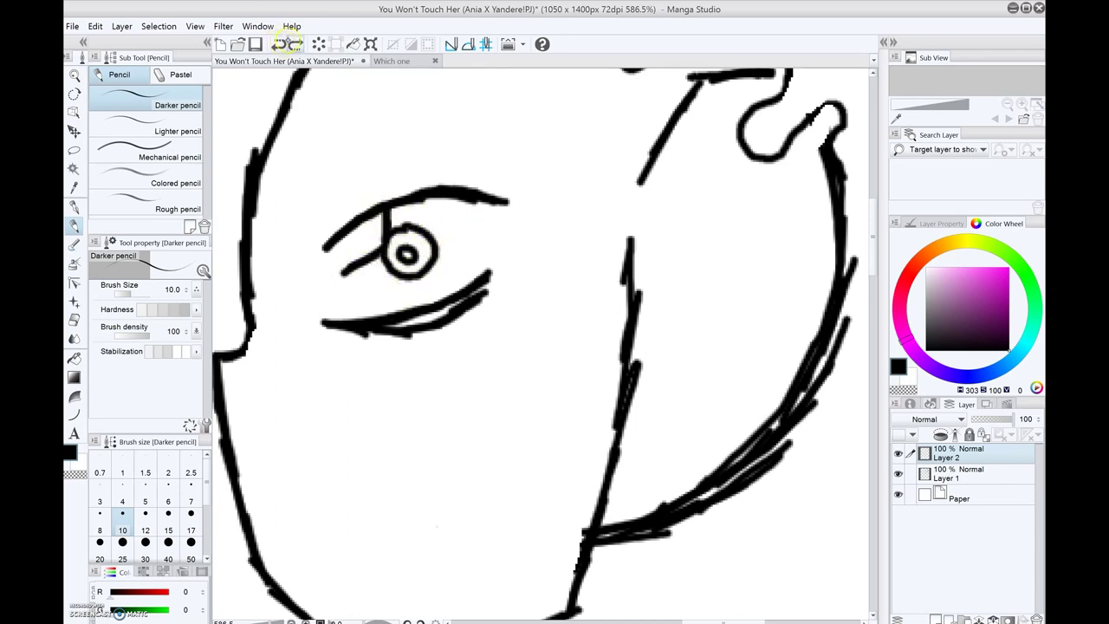
{"action": "key", "text": "ctrl+z"}
{"action": "key", "text": "ctrl+z"}
{"action": "left_click_drag", "start_coordinate": [396, 217], "coordinate": [407, 215]}
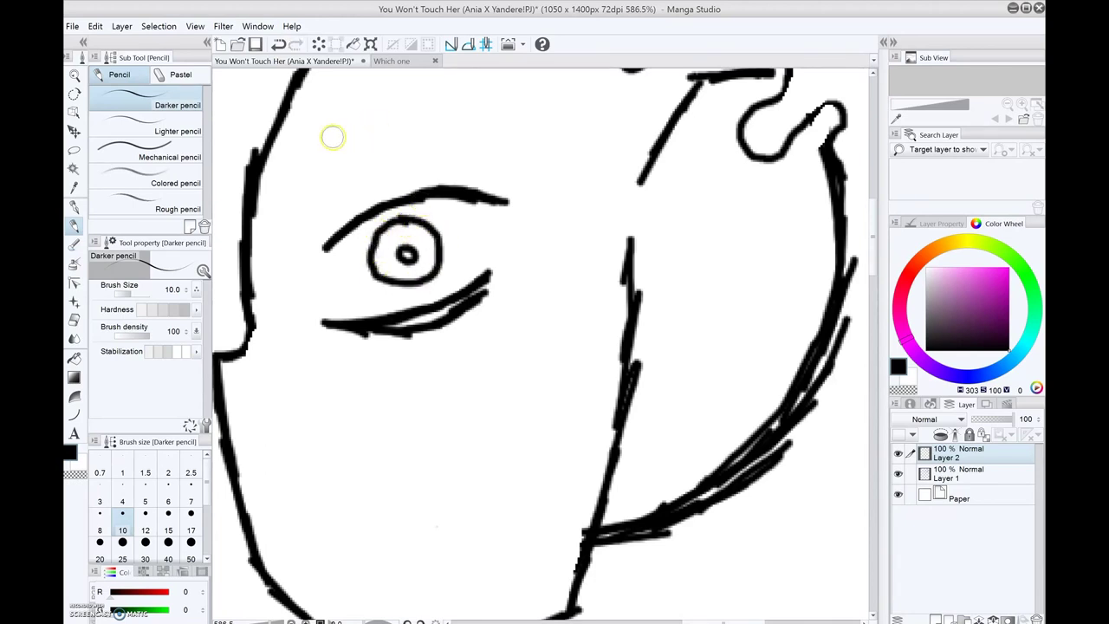
Draw a curved eyebrow above the eye and a crooked open mouth in the lower face.
{"action": "left_click_drag", "start_coordinate": [333, 136], "coordinate": [498, 111]}
{"action": "scroll", "coordinate": [433, 260], "scroll_direction": "down", "scroll_amount": 3}
{"action": "mouse_move", "coordinate": [328, 405]}
{"action": "left_mouse_down"}
{"action": "mouse_move", "coordinate": [453, 445]}
{"action": "mouse_move", "coordinate": [367, 396]}
{"action": "left_mouse_up"}
Draw pointed inner and outer eye corners linking the upper and lower lid lines around the iris.
{"action": "scroll", "coordinate": [424, 244], "scroll_direction": "up", "scroll_amount": 3}
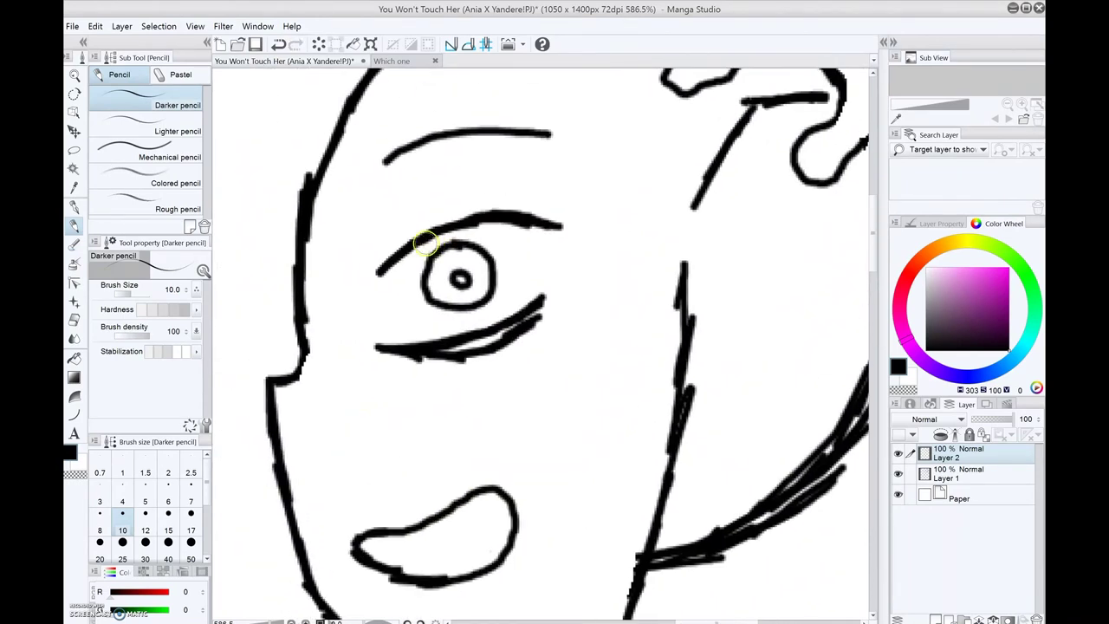
{"action": "mouse_move", "coordinate": [419, 319]}
{"action": "left_mouse_down"}
{"action": "mouse_move", "coordinate": [498, 305]}
{"action": "mouse_move", "coordinate": [520, 292]}
{"action": "left_mouse_up"}
{"action": "left_click_drag", "start_coordinate": [563, 260], "coordinate": [482, 223]}
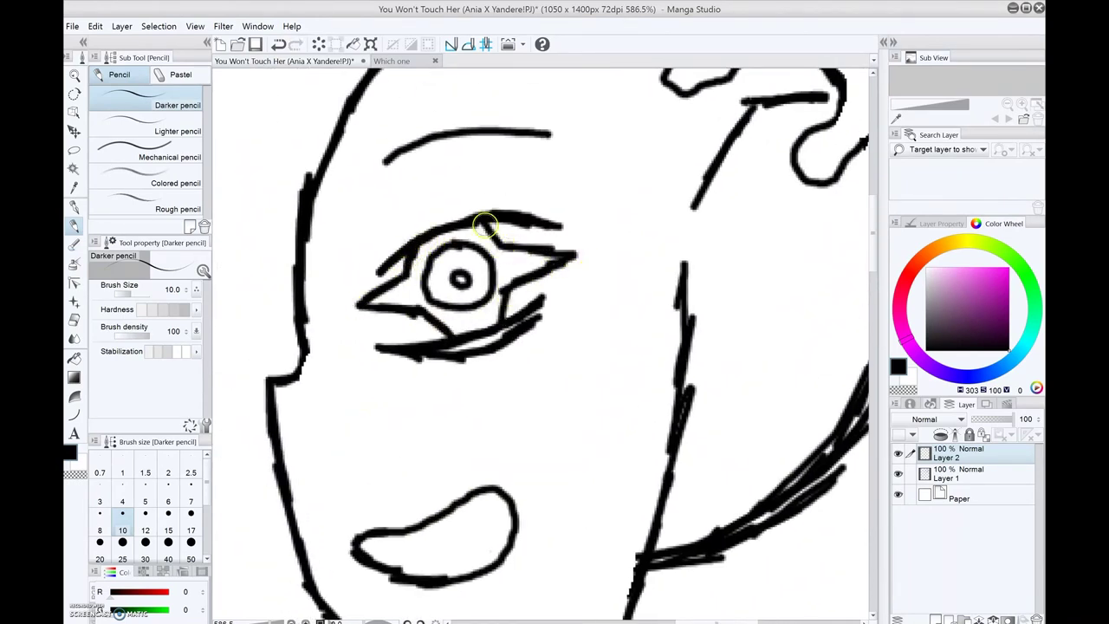
Erase the line end overshooting the chin on Layer 1.
{"action": "scroll", "coordinate": [482, 223], "scroll_direction": "down", "scroll_amount": 2}
{"action": "scroll", "coordinate": [482, 223], "scroll_direction": "down", "scroll_amount": 1}
{"action": "key", "text": "e"}
{"action": "left_click", "coordinate": [970, 473]}
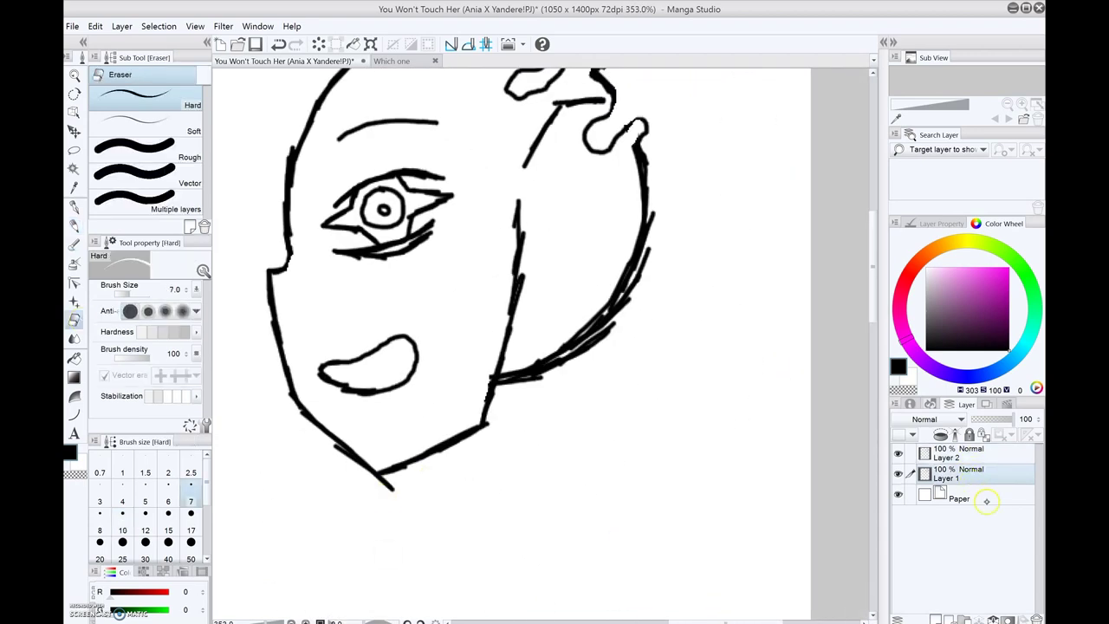
On Layer 2, draw the front and back neck lines in pencil and a slanted collar band at the neck's base.
{"action": "left_click", "coordinate": [953, 454]}
{"action": "key", "text": "p"}
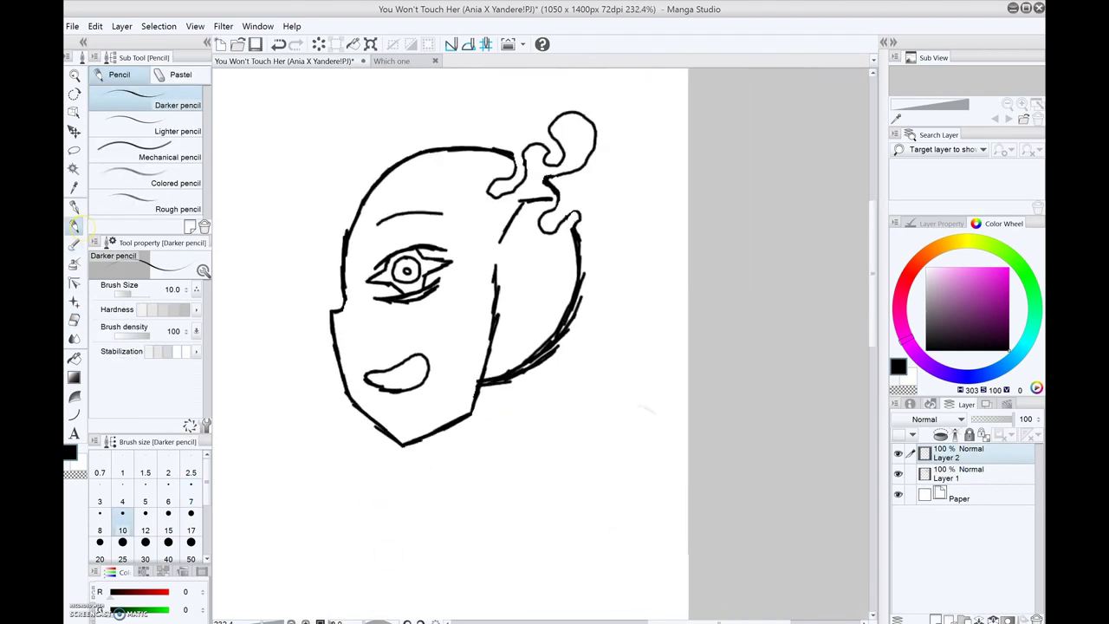
{"action": "scroll", "coordinate": [485, 347], "scroll_direction": "up", "scroll_amount": 1}
{"action": "left_click_drag", "start_coordinate": [495, 277], "coordinate": [488, 383]}
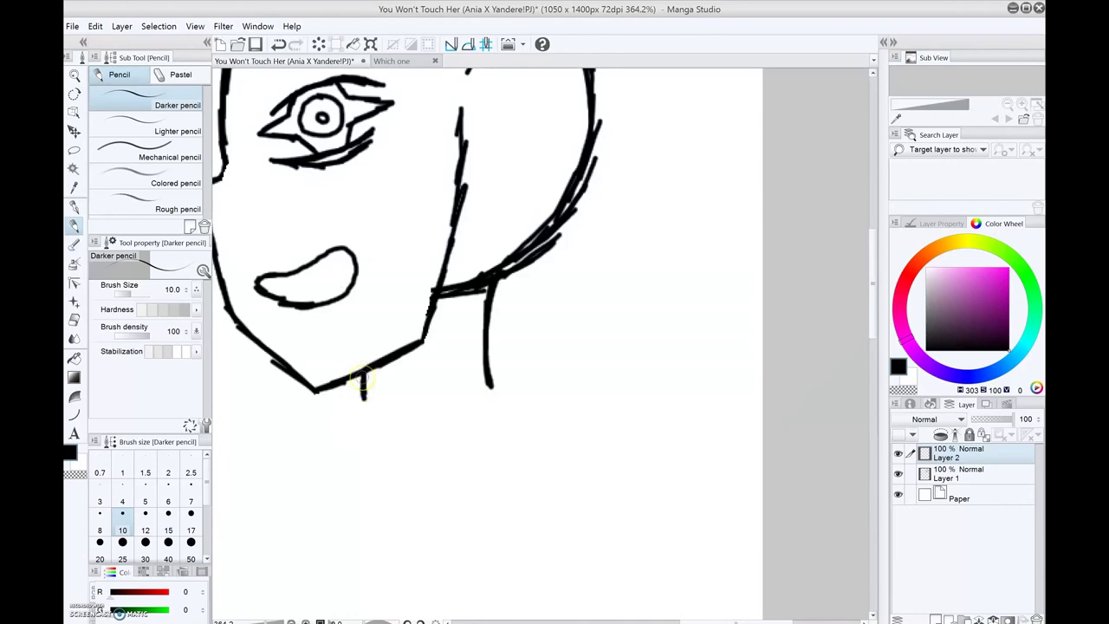
{"action": "left_click_drag", "start_coordinate": [362, 379], "coordinate": [363, 417]}
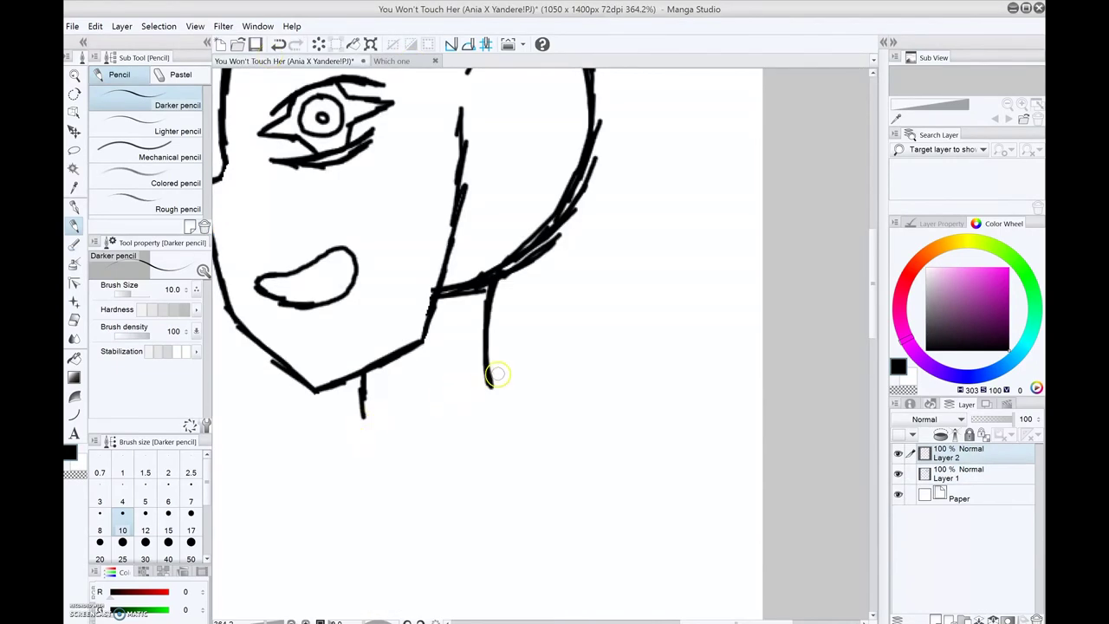
{"action": "mouse_move", "coordinate": [497, 375]}
{"action": "left_mouse_down"}
{"action": "mouse_move", "coordinate": [348, 460]}
{"action": "mouse_move", "coordinate": [333, 484]}
{"action": "mouse_move", "coordinate": [398, 466]}
{"action": "mouse_move", "coordinate": [502, 393]}
{"action": "mouse_move", "coordinate": [511, 363]}
{"action": "left_mouse_up"}
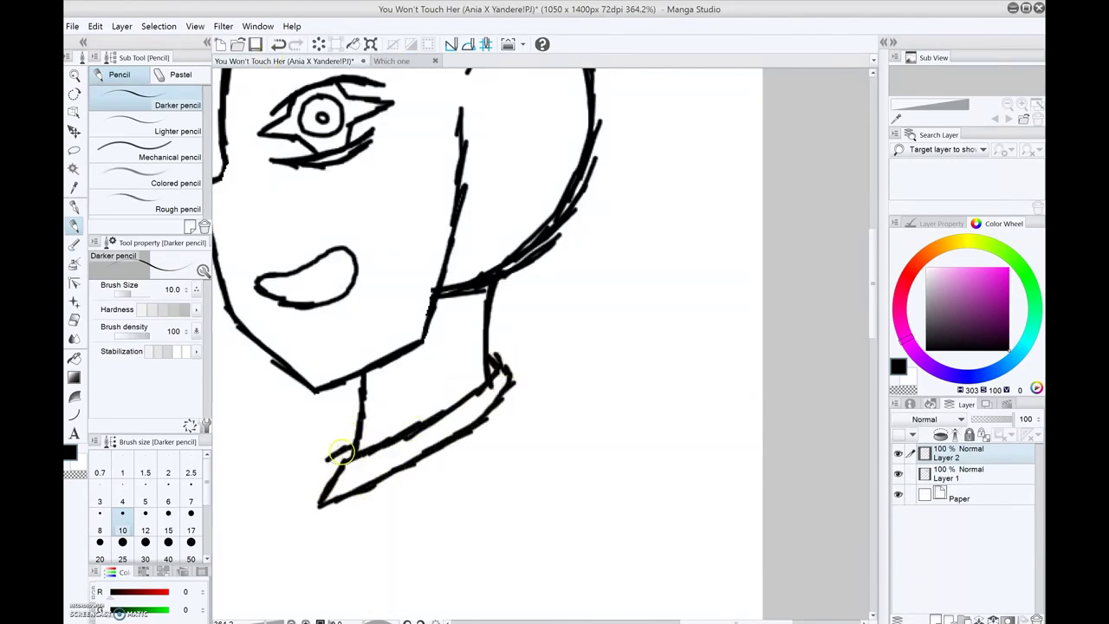
{"action": "scroll", "coordinate": [335, 473], "scroll_direction": "down", "scroll_amount": 2}
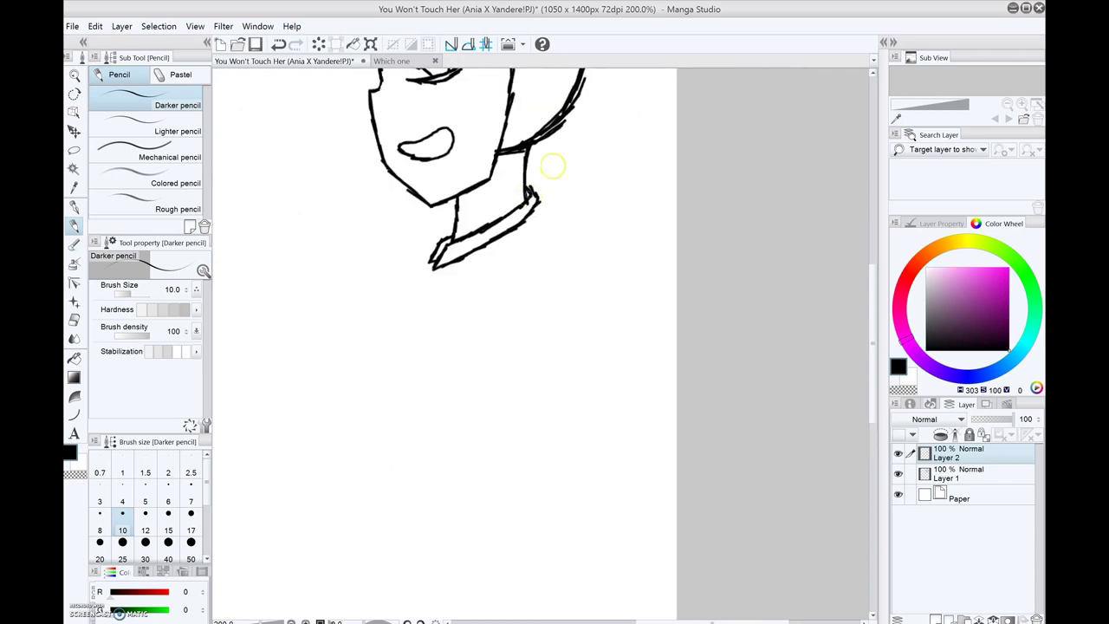
Draw the shoulder and upper arm curving down from the collar, then the elbow and the forearm's lower edge.
{"action": "scroll", "coordinate": [532, 317], "scroll_direction": "up", "scroll_amount": 2}
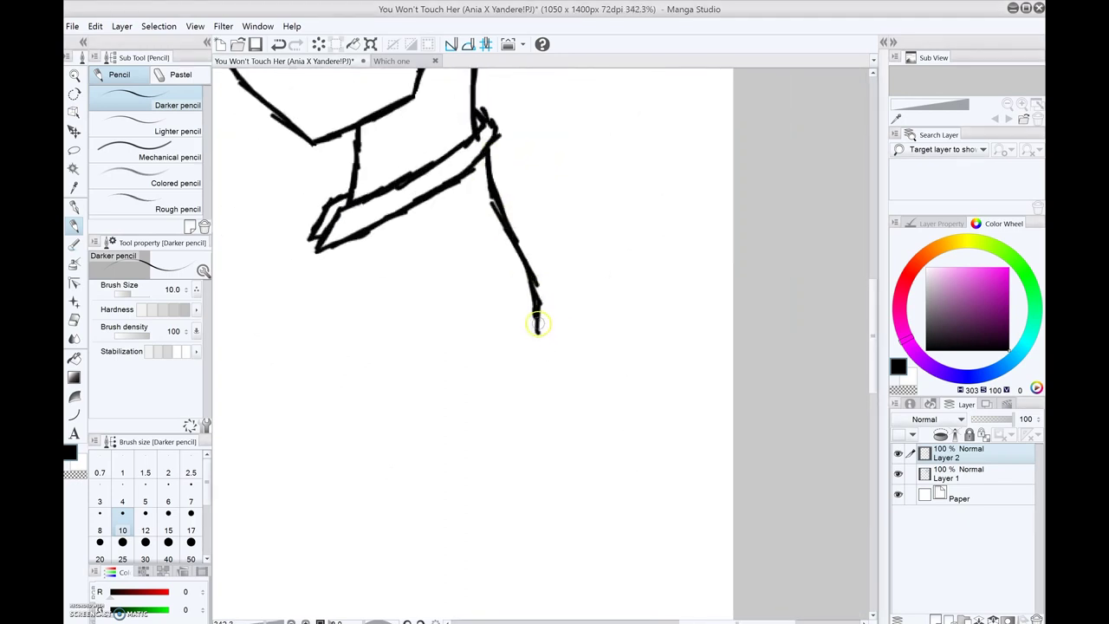
{"action": "left_click_drag", "start_coordinate": [532, 317], "coordinate": [481, 437]}
{"action": "left_click_drag", "start_coordinate": [383, 299], "coordinate": [401, 448]}
{"action": "left_click_drag", "start_coordinate": [480, 383], "coordinate": [442, 475]}
{"action": "left_click", "coordinate": [278, 44]}
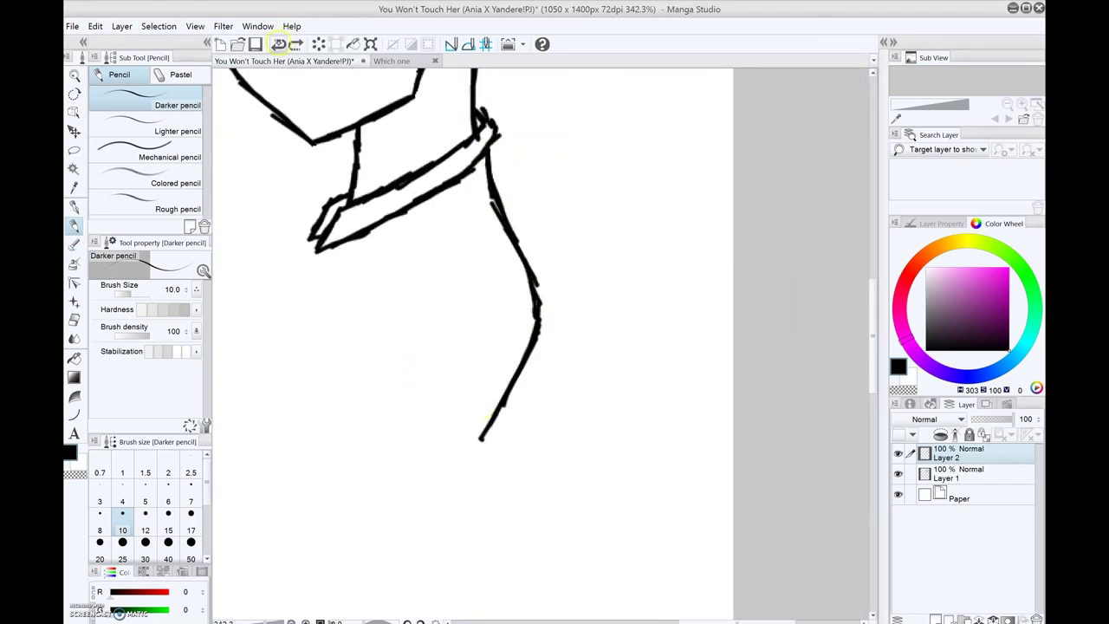
{"action": "left_click_drag", "start_coordinate": [500, 402], "coordinate": [373, 453]}
{"action": "left_click_drag", "start_coordinate": [311, 537], "coordinate": [368, 442]}
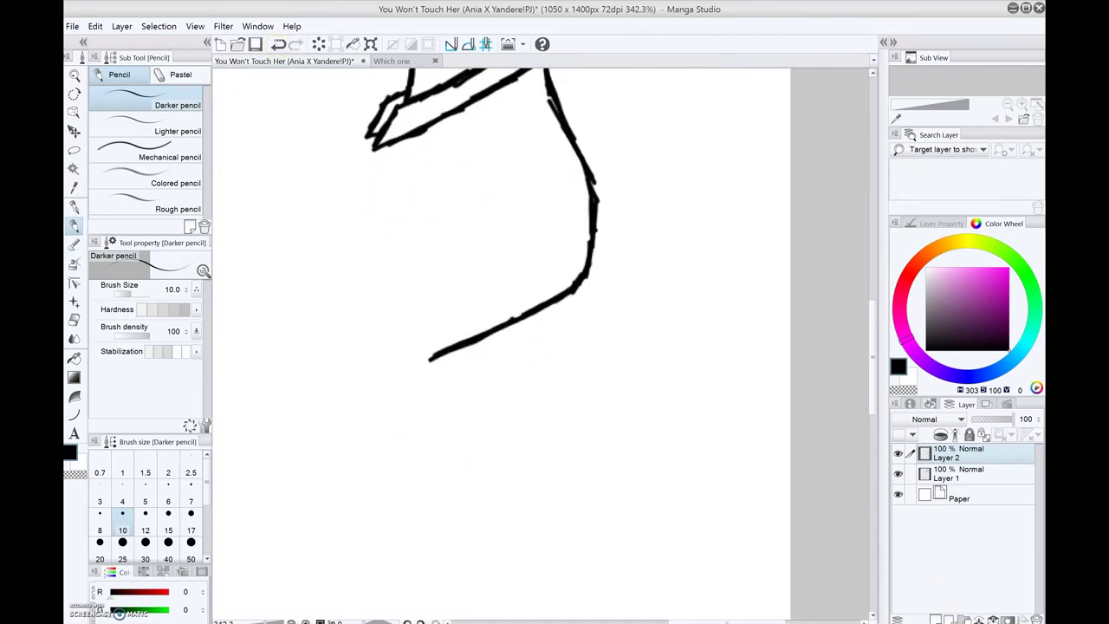
{"action": "mouse_move", "coordinate": [428, 358]}
{"action": "left_mouse_down"}
{"action": "mouse_move", "coordinate": [549, 427]}
{"action": "mouse_move", "coordinate": [346, 294]}
{"action": "left_mouse_up"}
{"action": "left_click_drag", "start_coordinate": [346, 295], "coordinate": [322, 569]}
Draw an irregular wavy patch on the cheek along the rear corner of the jaw.
{"action": "mouse_move", "coordinate": [543, 368]}
{"action": "left_mouse_down"}
{"action": "mouse_move", "coordinate": [502, 292]}
{"action": "mouse_move", "coordinate": [563, 232]}
{"action": "left_mouse_up"}
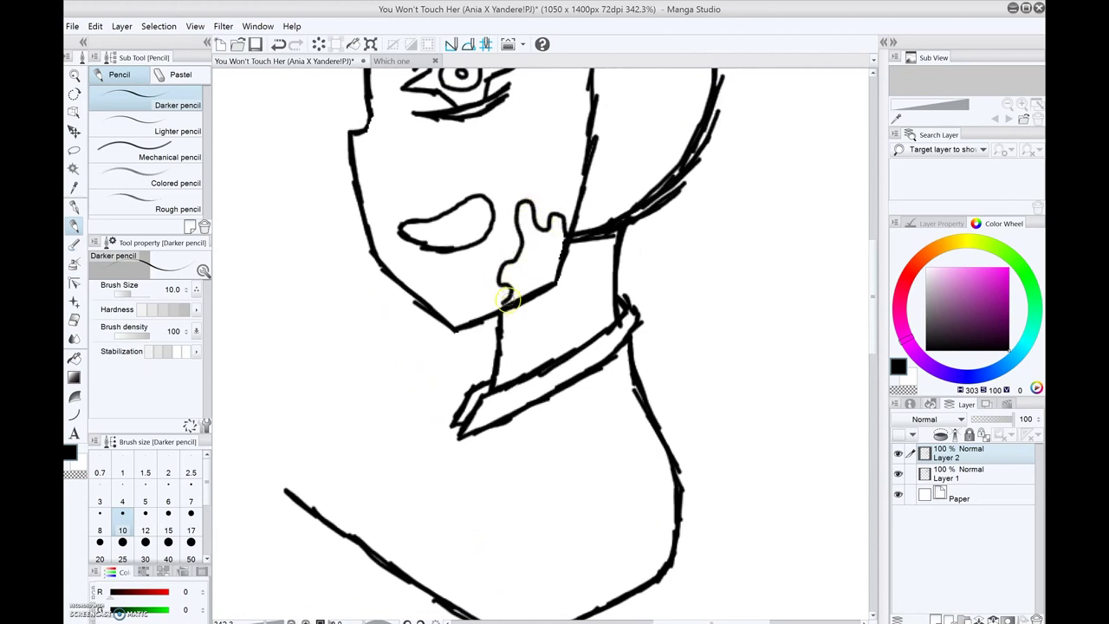
{"action": "left_click_drag", "start_coordinate": [531, 291], "coordinate": [390, 179]}
{"action": "scroll", "coordinate": [403, 159], "scroll_direction": "down", "scroll_amount": 10}
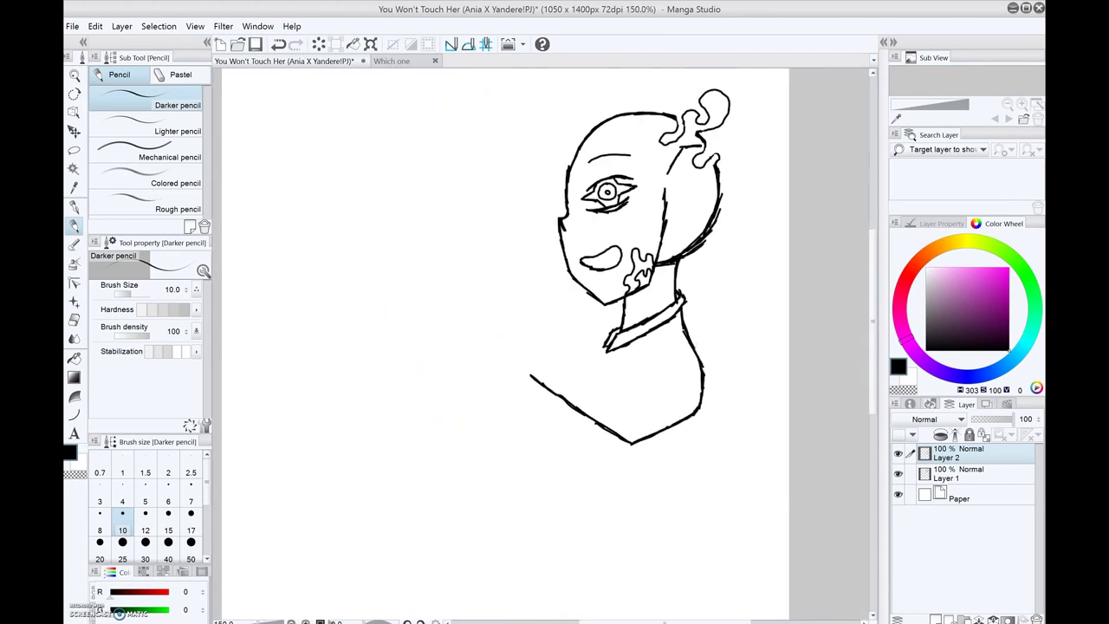
Draw the sleeve cuff, the forearm's upper edge with the elbow crease, and the chest line below the collar.
{"action": "scroll", "coordinate": [485, 260], "scroll_direction": "up", "scroll_amount": 9}
{"action": "left_click_drag", "start_coordinate": [309, 199], "coordinate": [457, 245]}
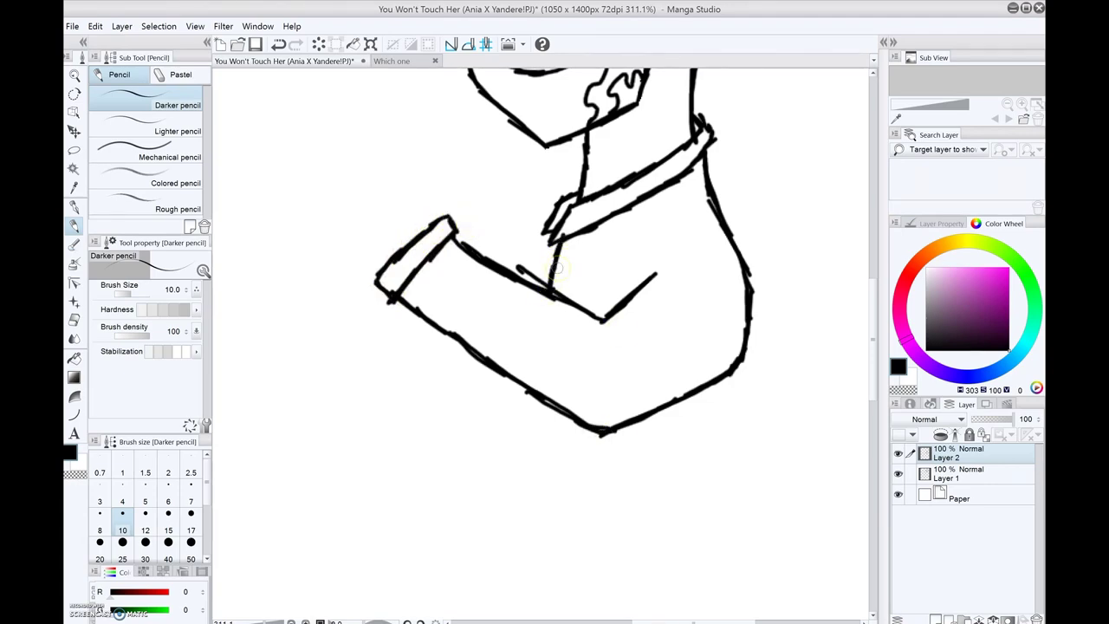
Draw the torso's back and front lines below the bent arm and close them with a curved waistline.
{"action": "left_click_drag", "start_coordinate": [718, 381], "coordinate": [732, 523]}
{"action": "scroll", "coordinate": [732, 523], "scroll_direction": "down", "scroll_amount": 10}
{"action": "scroll", "coordinate": [736, 485], "scroll_direction": "up", "scroll_amount": 9}
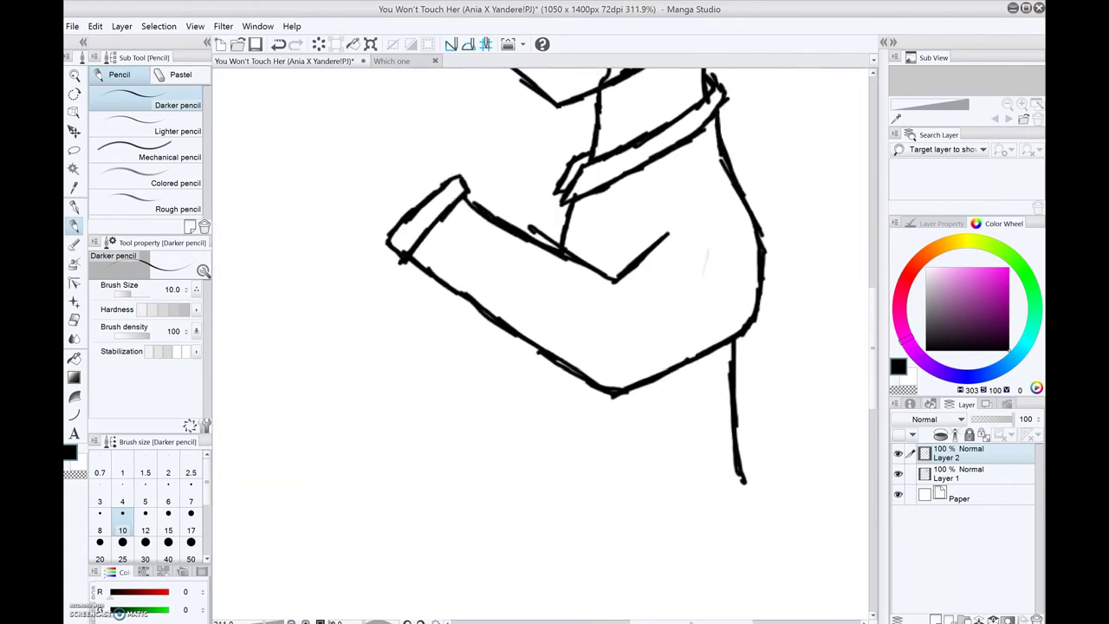
{"action": "scroll", "coordinate": [557, 366], "scroll_direction": "down", "scroll_amount": 2}
{"action": "left_click_drag", "start_coordinate": [554, 345], "coordinate": [573, 520]}
{"action": "scroll", "coordinate": [574, 520], "scroll_direction": "down", "scroll_amount": 3}
{"action": "mouse_move", "coordinate": [737, 355]}
{"action": "left_mouse_down"}
{"action": "mouse_move", "coordinate": [681, 404]}
{"action": "mouse_move", "coordinate": [620, 384]}
{"action": "left_mouse_up"}
{"action": "scroll", "coordinate": [621, 384], "scroll_direction": "down", "scroll_amount": 1}
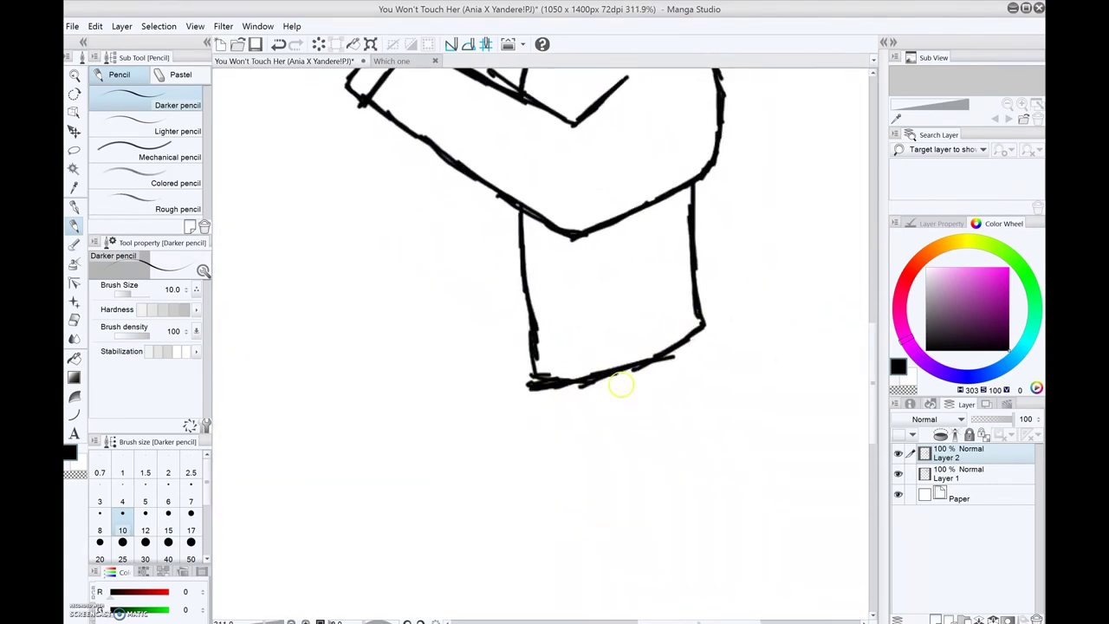
Draw the outer back and front leg lines below the waist and a line separating the two legs.
{"action": "scroll", "coordinate": [620, 383], "scroll_direction": "down", "scroll_amount": 3}
{"action": "mouse_move", "coordinate": [681, 148]}
{"action": "left_mouse_down"}
{"action": "mouse_move", "coordinate": [668, 440]}
{"action": "mouse_move", "coordinate": [685, 558]}
{"action": "left_mouse_up"}
{"action": "scroll", "coordinate": [684, 559], "scroll_direction": "down", "scroll_amount": 2}
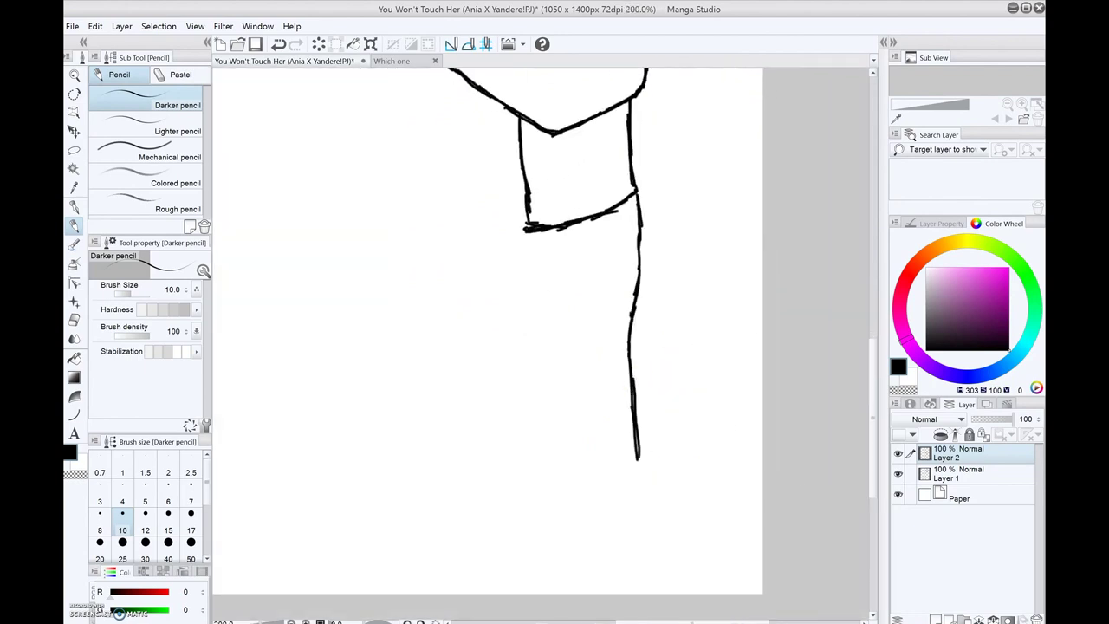
{"action": "key", "text": "ctrl+z"}
{"action": "left_click_drag", "start_coordinate": [532, 235], "coordinate": [495, 312]}
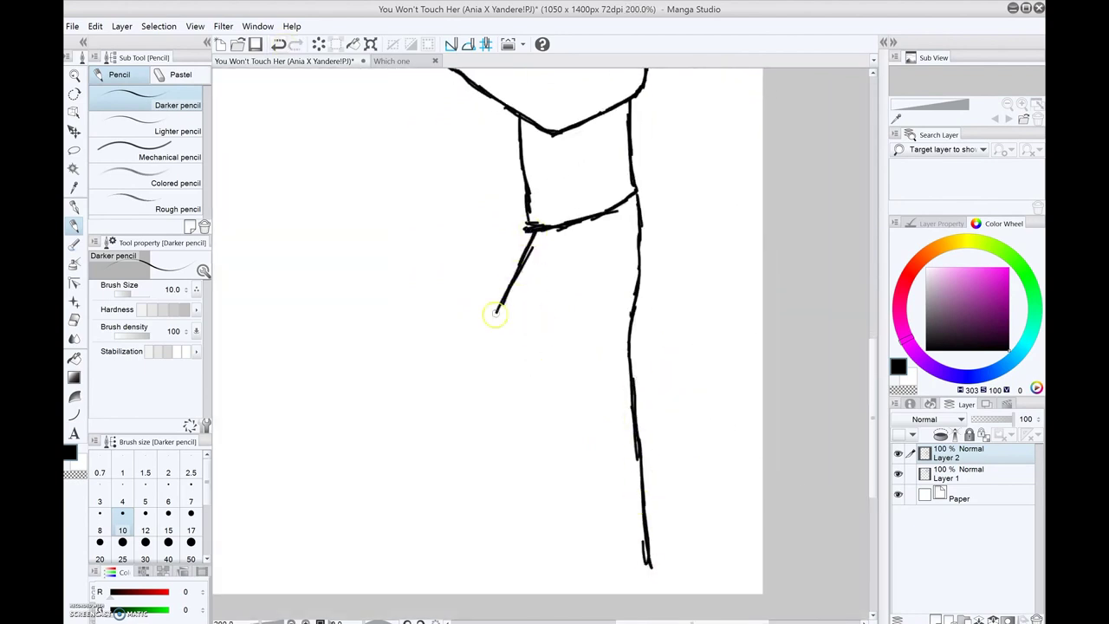
{"action": "left_click_drag", "start_coordinate": [474, 368], "coordinate": [501, 539]}
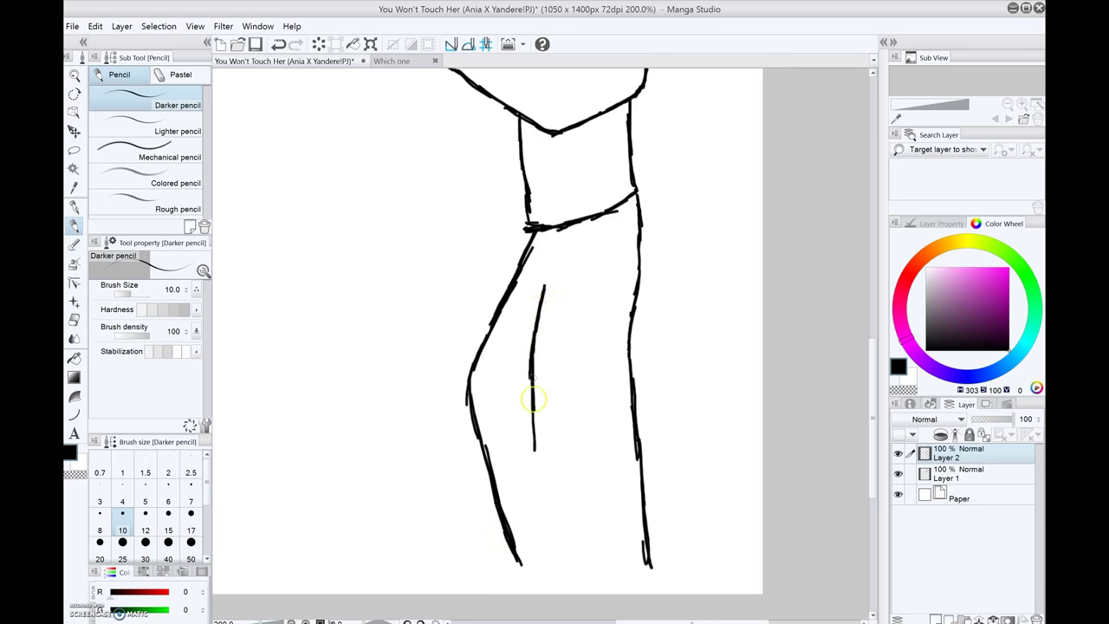
{"action": "mouse_move", "coordinate": [532, 399]}
{"action": "left_mouse_down"}
{"action": "mouse_move", "coordinate": [547, 562]}
{"action": "mouse_move", "coordinate": [526, 587]}
{"action": "left_mouse_up"}
Lasso the body below the head, scale it to 121%, and reposition it under the head.
{"action": "scroll", "coordinate": [554, 347], "scroll_direction": "up", "scroll_amount": 5}
{"action": "scroll", "coordinate": [558, 261], "scroll_direction": "down", "scroll_amount": 3}
{"action": "key", "text": "m"}
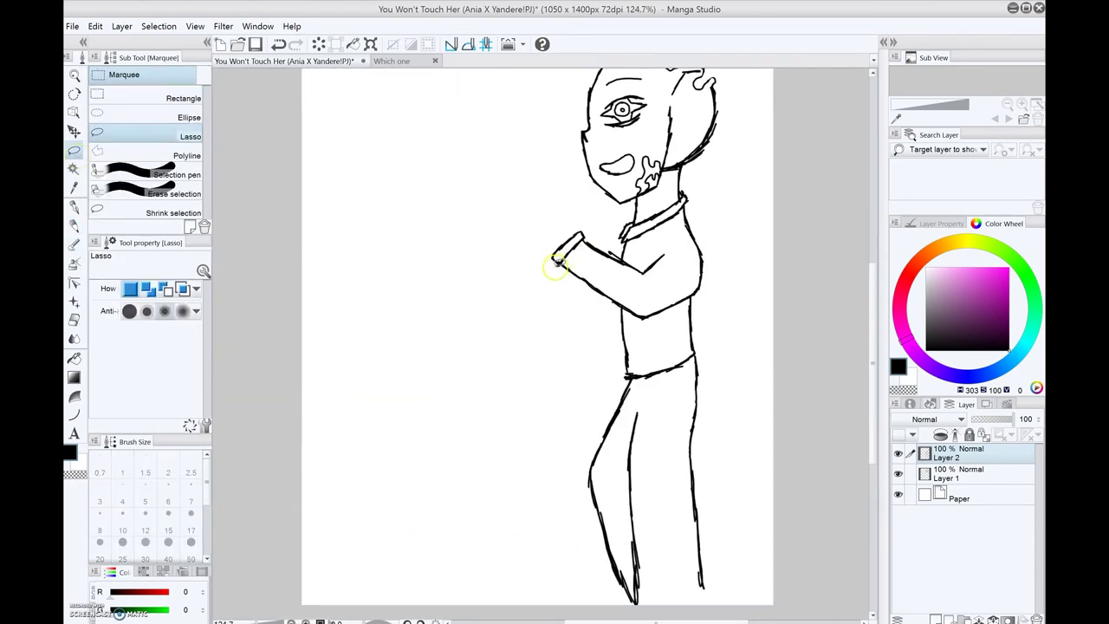
{"action": "mouse_move", "coordinate": [658, 209]}
{"action": "left_mouse_down"}
{"action": "mouse_move", "coordinate": [514, 453]}
{"action": "mouse_move", "coordinate": [537, 256]}
{"action": "left_mouse_up"}
{"action": "key", "text": "ctrl+t"}
{"action": "left_click_drag", "start_coordinate": [641, 186], "coordinate": [649, 173]}
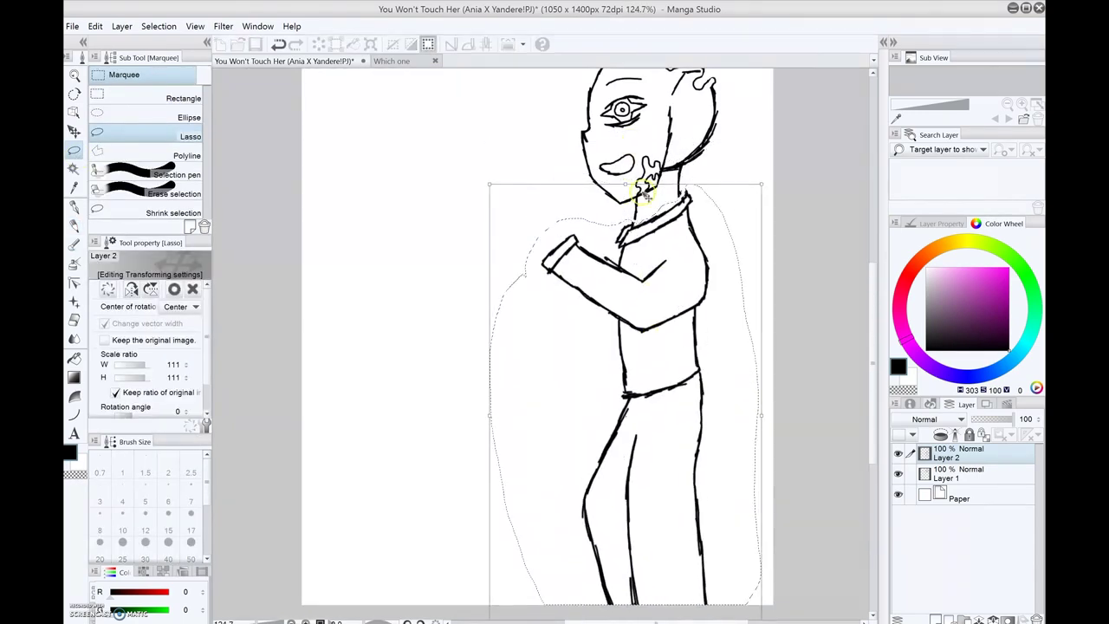
{"action": "left_click_drag", "start_coordinate": [663, 244], "coordinate": [681, 242]}
{"action": "key", "text": "Return"}
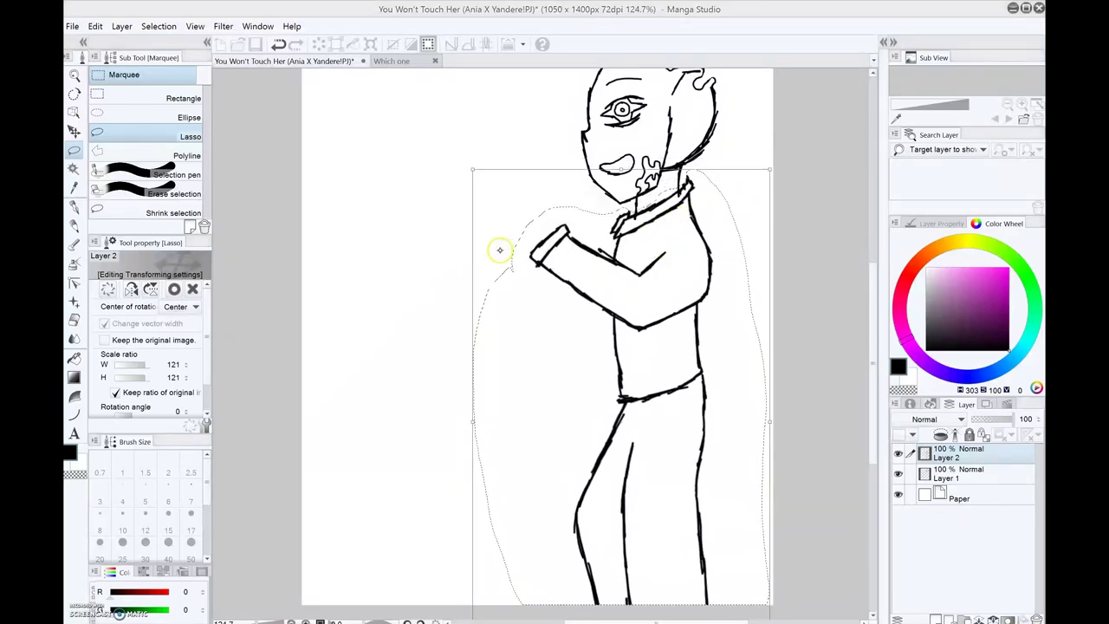
Touch up the join between neck and collar with the pencil and merge Layer 2 into Layer 1.
{"action": "scroll", "coordinate": [500, 250], "scroll_direction": "up", "scroll_amount": 5}
{"action": "scroll", "coordinate": [471, 343], "scroll_direction": "up", "scroll_amount": 1}
{"action": "key", "text": "p"}
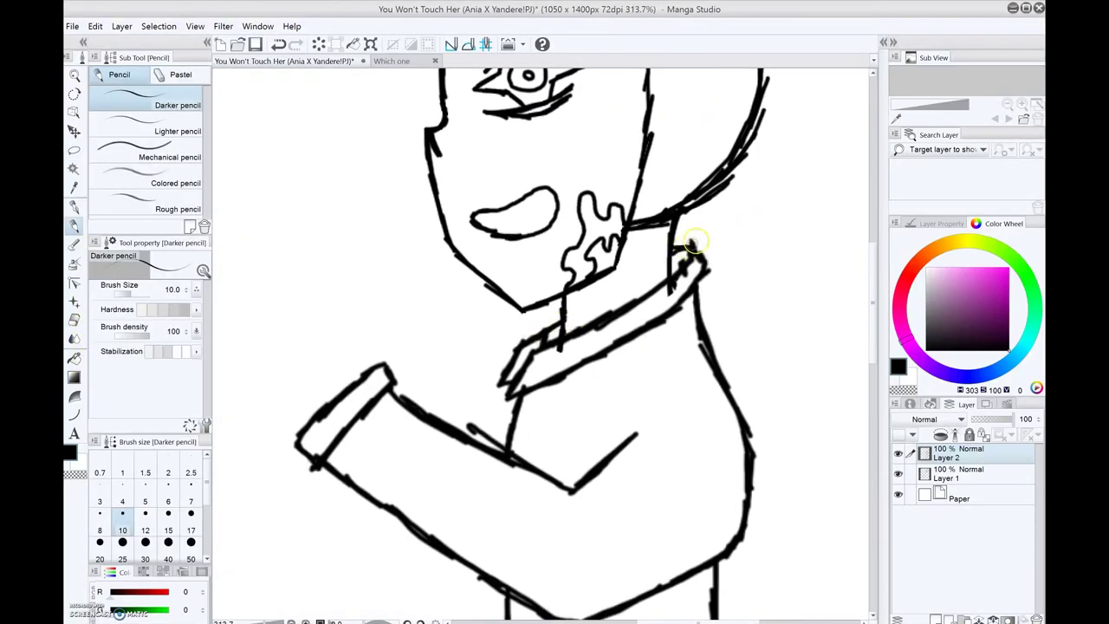
{"action": "left_click", "coordinate": [990, 618]}
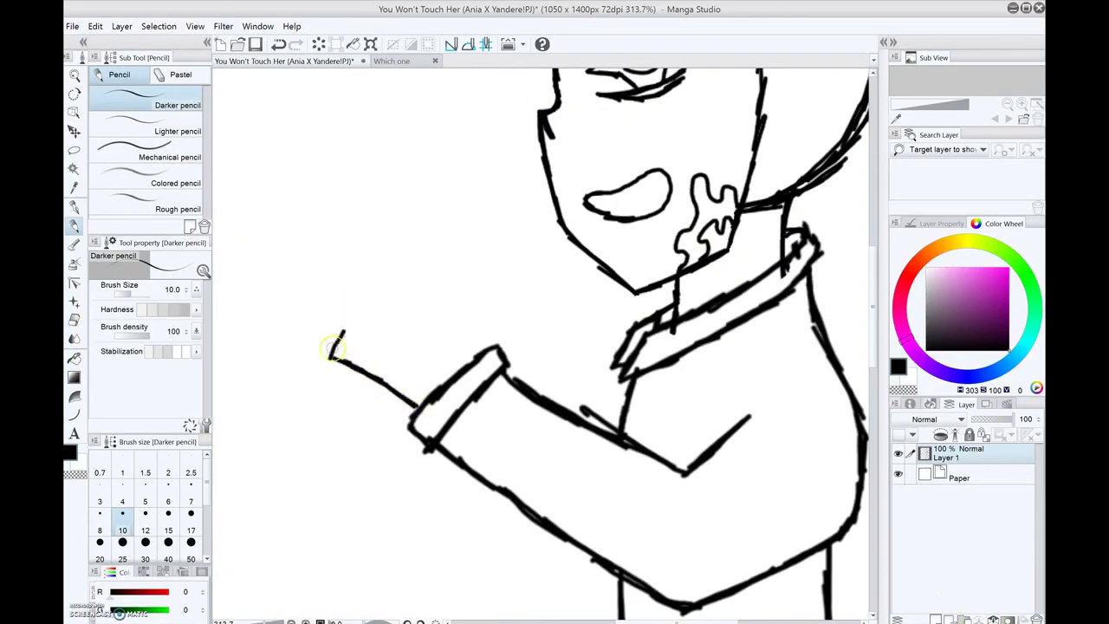
Draw a rounded fist extending from the sleeve cuff, with the end of the knife handle below it.
{"action": "left_click_drag", "start_coordinate": [403, 271], "coordinate": [441, 320]}
{"action": "left_click_drag", "start_coordinate": [441, 319], "coordinate": [501, 367]}
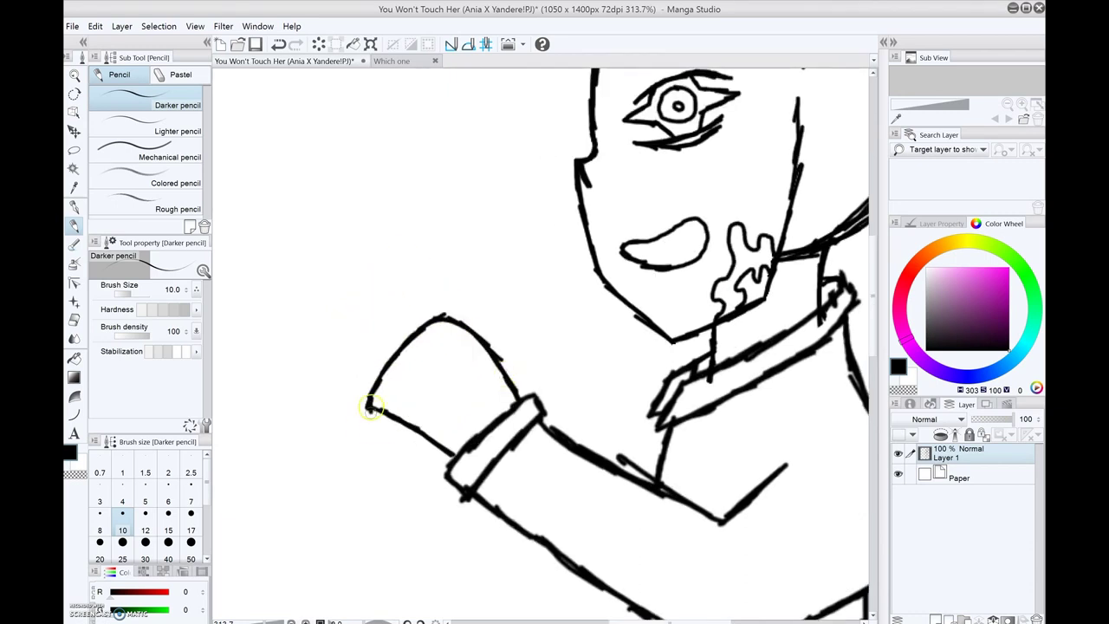
{"action": "left_click_drag", "start_coordinate": [370, 407], "coordinate": [423, 440]}
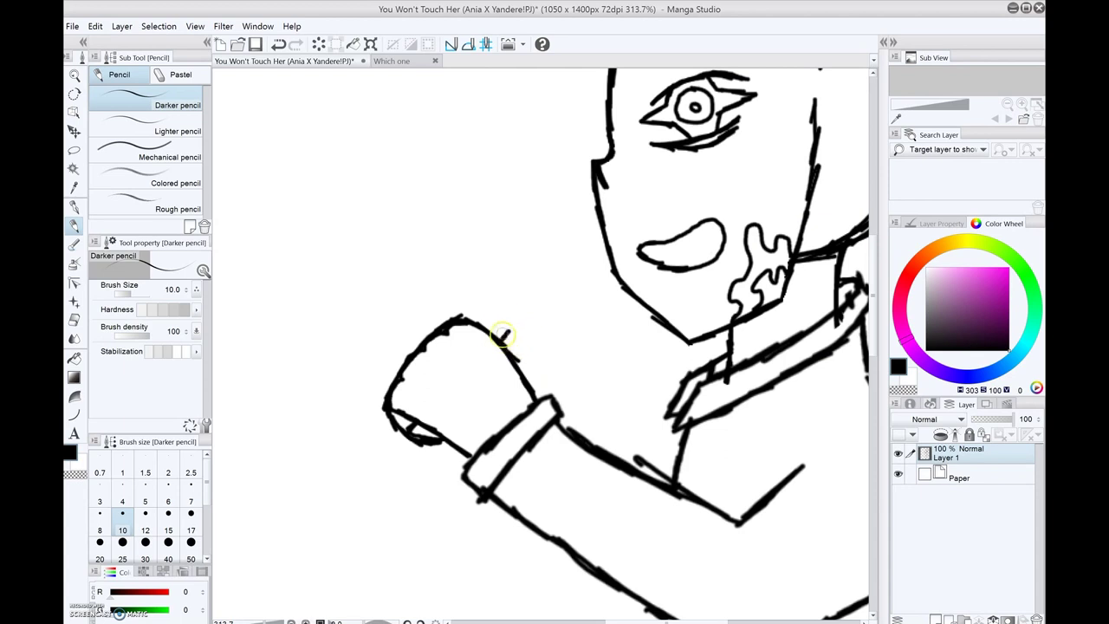
Draw a curved knife blade rising from the fist to the face, undoing the first blade edge and redrawing it.
{"action": "left_click_drag", "start_coordinate": [490, 319], "coordinate": [599, 198]}
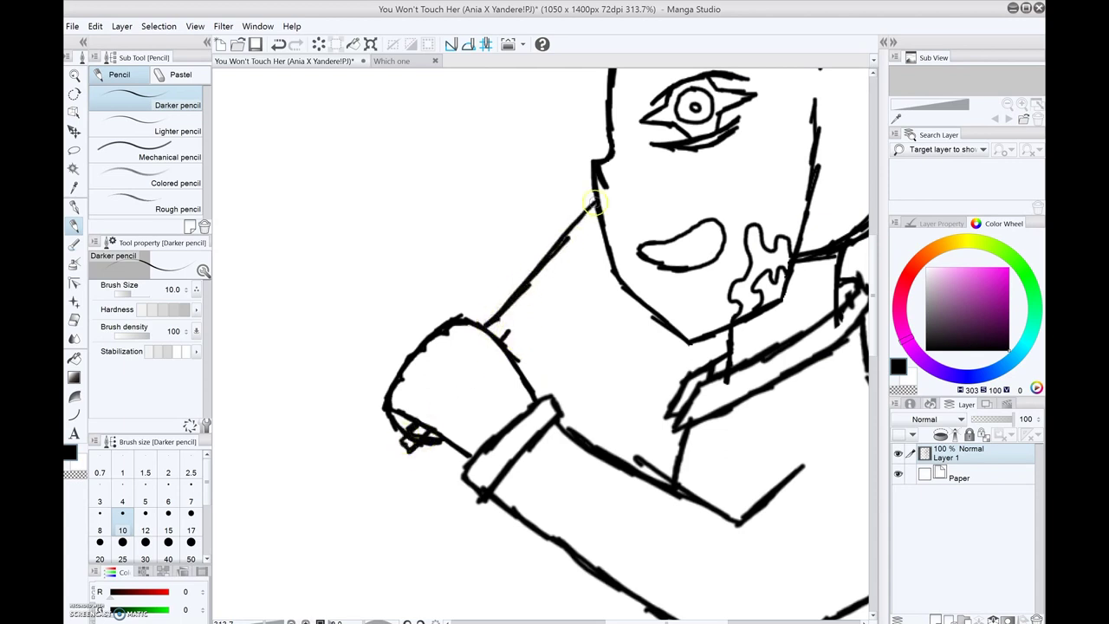
{"action": "left_click", "coordinate": [278, 44]}
{"action": "left_click_drag", "start_coordinate": [501, 341], "coordinate": [582, 233]}
{"action": "mouse_move", "coordinate": [484, 308]}
{"action": "left_mouse_down"}
{"action": "mouse_move", "coordinate": [587, 214]}
{"action": "mouse_move", "coordinate": [531, 349]}
{"action": "left_mouse_up"}
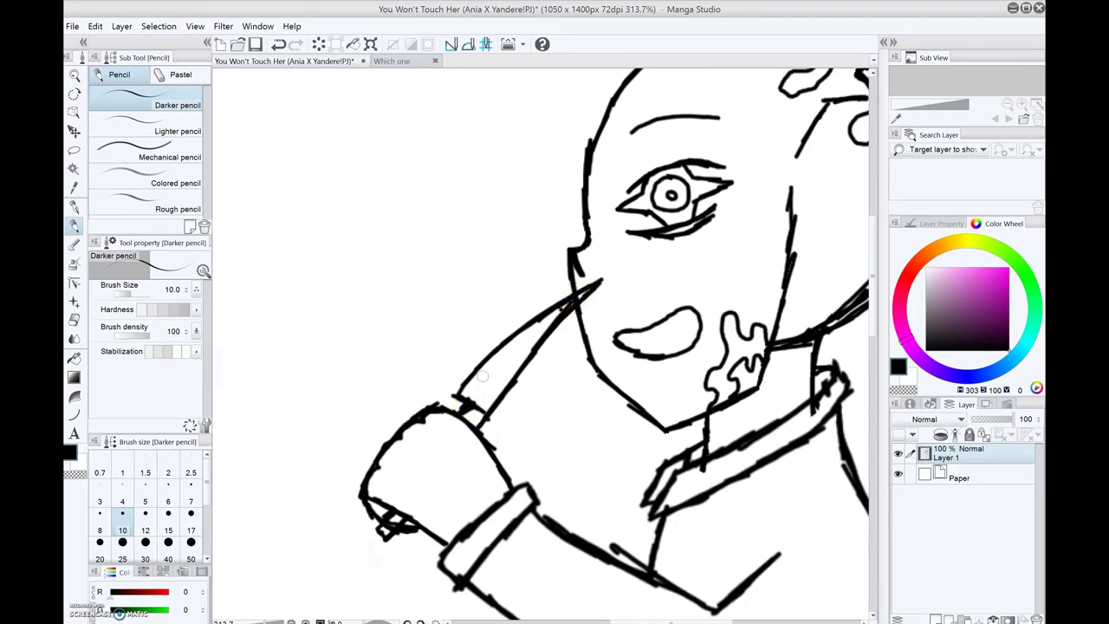
On a new layer, trace the bridge of the nose in dark grey with the Curve tool at size 4.
{"action": "scroll", "coordinate": [483, 376], "scroll_direction": "down", "scroll_amount": 3}
{"action": "scroll", "coordinate": [542, 346], "scroll_direction": "up", "scroll_amount": 3}
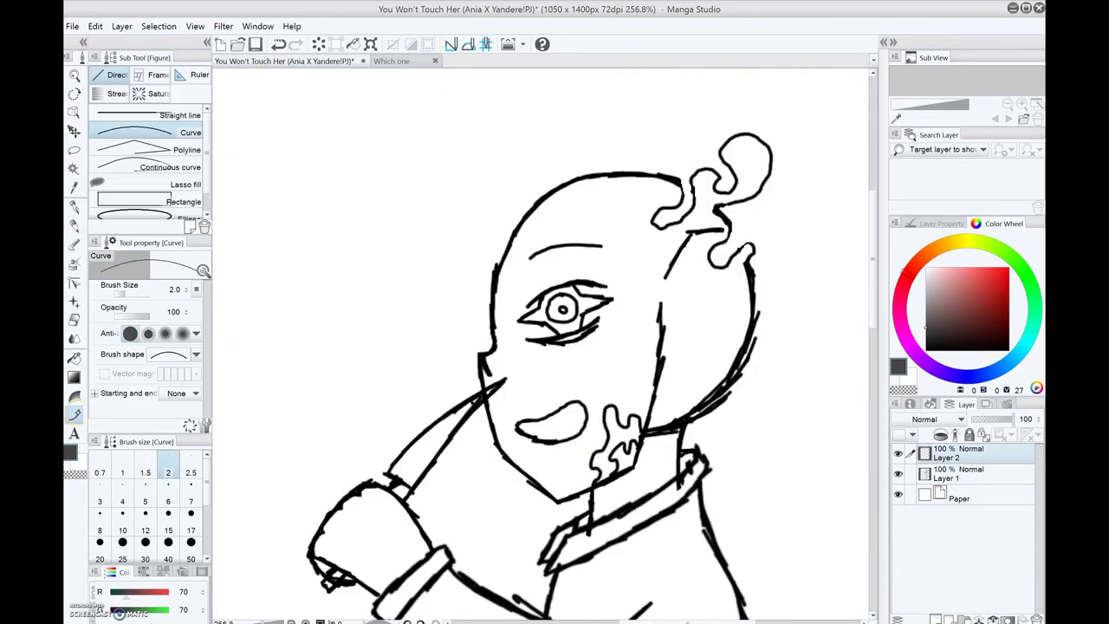
{"action": "scroll", "coordinate": [525, 407], "scroll_direction": "up", "scroll_amount": 4}
{"action": "key", "text": "]"}
{"action": "left_click_drag", "start_coordinate": [453, 426], "coordinate": [490, 322]}
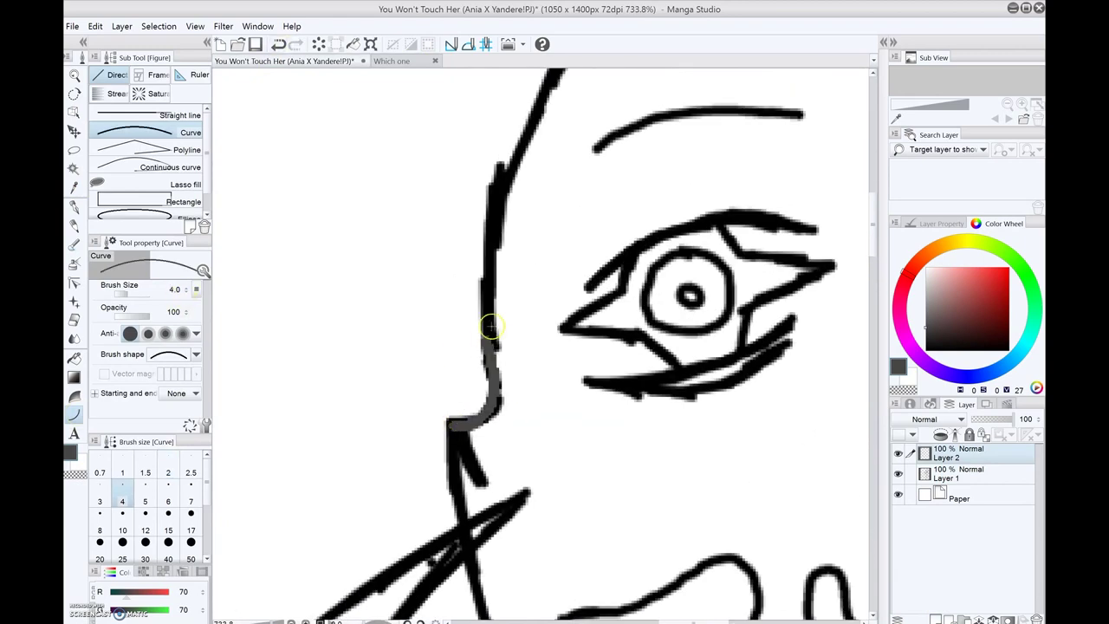
Trace the forehead and the curled hair strands down to the back of the head in dark grey with the Curve tool.
{"action": "scroll", "coordinate": [491, 223], "scroll_direction": "up", "scroll_amount": 10}
{"action": "mouse_move", "coordinate": [217, 529]}
{"action": "left_mouse_down"}
{"action": "mouse_move", "coordinate": [339, 326]}
{"action": "mouse_move", "coordinate": [468, 232]}
{"action": "mouse_move", "coordinate": [701, 252]}
{"action": "mouse_move", "coordinate": [744, 331]}
{"action": "left_mouse_up"}
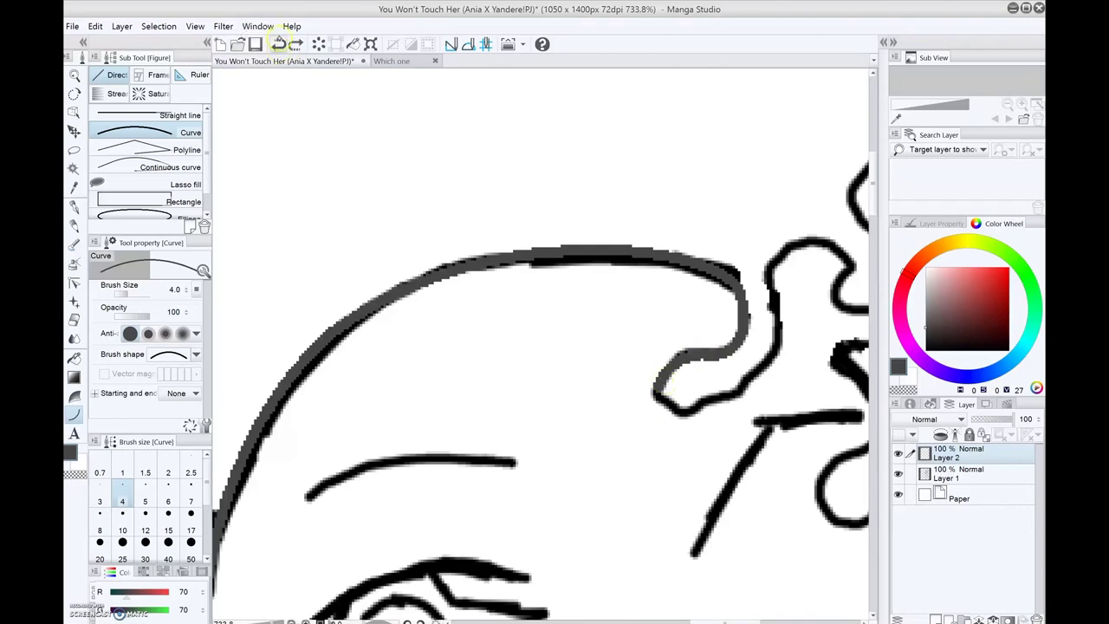
{"action": "scroll", "coordinate": [695, 410], "scroll_direction": "right", "scroll_amount": 5}
{"action": "mouse_move", "coordinate": [502, 425]}
{"action": "left_mouse_down"}
{"action": "mouse_move", "coordinate": [594, 260]}
{"action": "mouse_move", "coordinate": [638, 255]}
{"action": "mouse_move", "coordinate": [664, 329]}
{"action": "left_mouse_up"}
{"action": "mouse_move", "coordinate": [670, 245]}
{"action": "left_mouse_down"}
{"action": "mouse_move", "coordinate": [736, 164]}
{"action": "mouse_move", "coordinate": [790, 208]}
{"action": "mouse_move", "coordinate": [745, 343]}
{"action": "mouse_move", "coordinate": [637, 365]}
{"action": "left_mouse_up"}
{"action": "scroll", "coordinate": [678, 438], "scroll_direction": "down", "scroll_amount": 4}
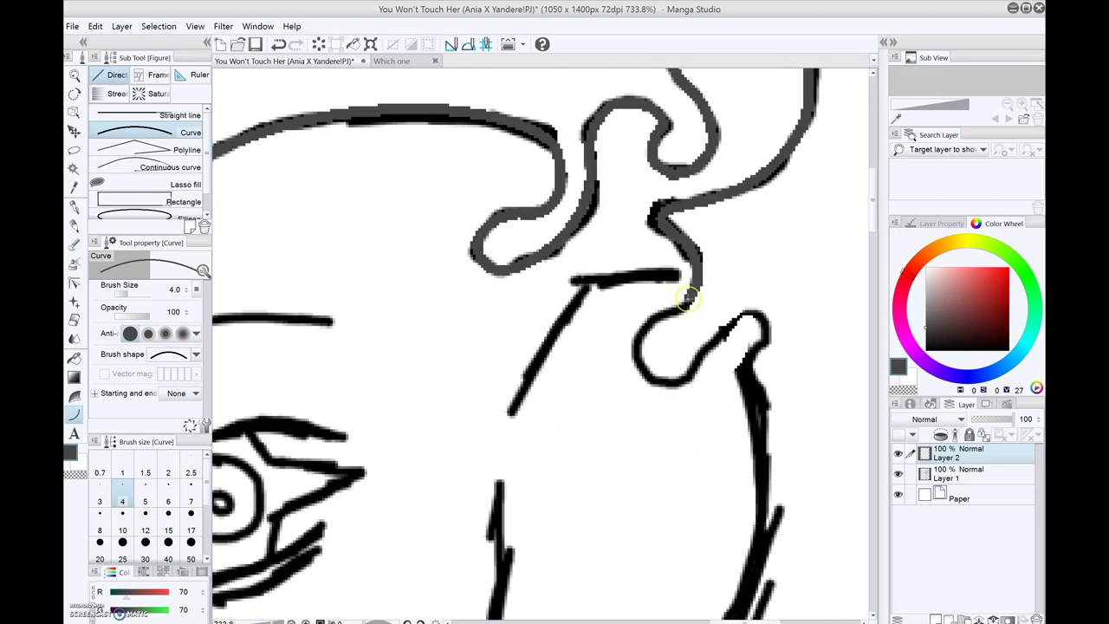
{"action": "left_click", "coordinate": [758, 310]}
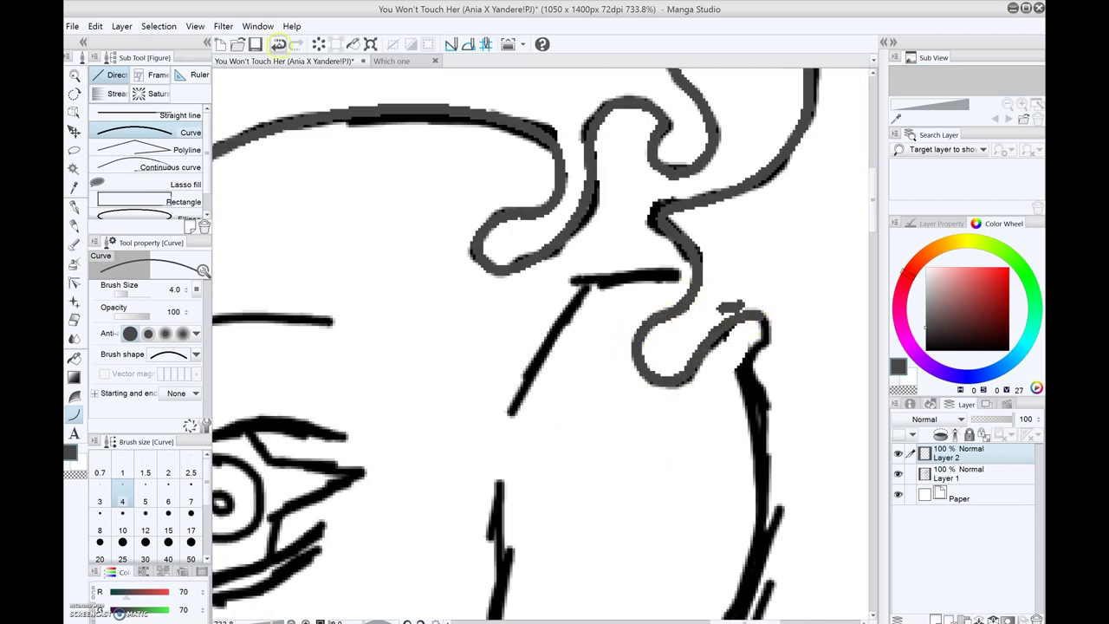
Trace the back of the head, the jaw and chin, and the inner head lines beside the face in dark grey.
{"action": "scroll", "coordinate": [737, 303], "scroll_direction": "down", "scroll_amount": 3}
{"action": "scroll", "coordinate": [607, 433], "scroll_direction": "down", "scroll_amount": 3}
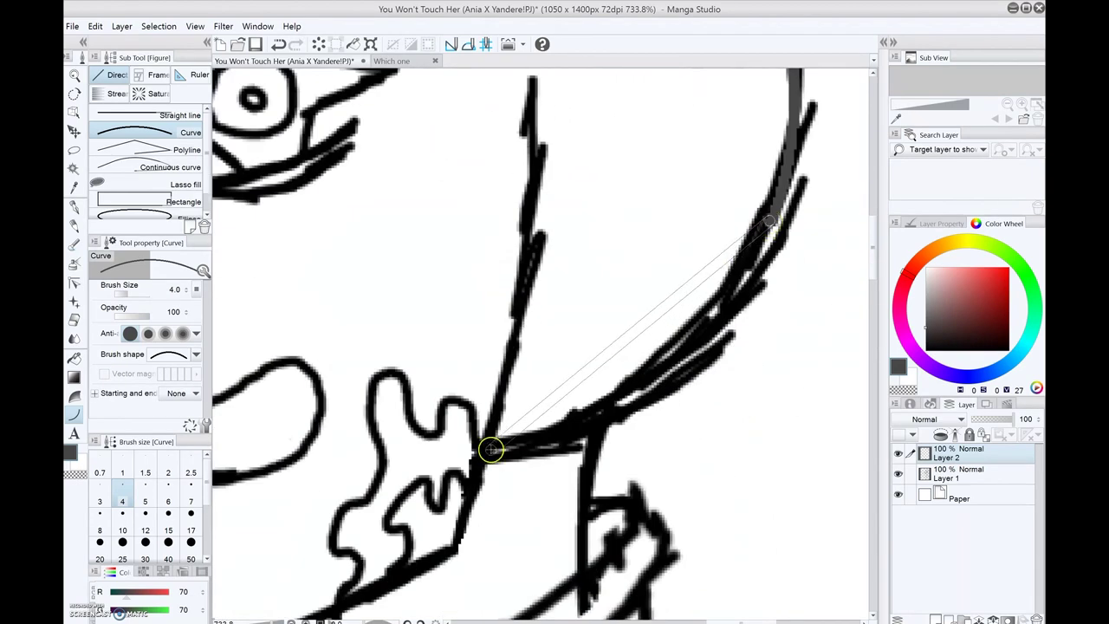
{"action": "scroll", "coordinate": [416, 520], "scroll_direction": "down", "scroll_amount": 3}
{"action": "scroll", "coordinate": [372, 390], "scroll_direction": "up", "scroll_amount": 6}
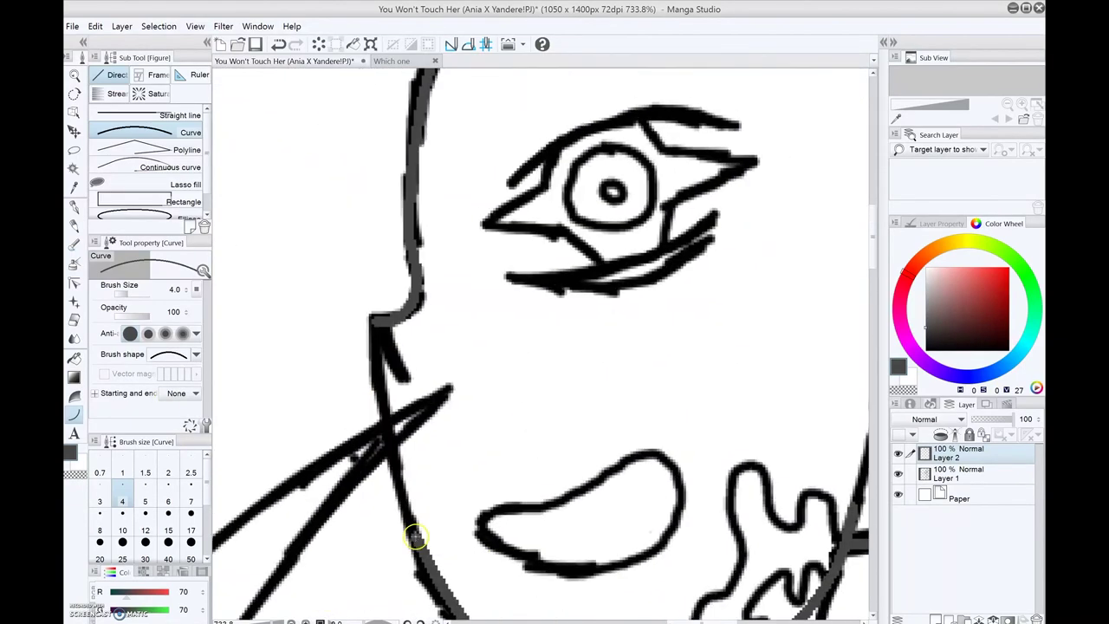
{"action": "scroll", "coordinate": [421, 528], "scroll_direction": "right", "scroll_amount": 3}
{"action": "scroll", "coordinate": [507, 334], "scroll_direction": "up", "scroll_amount": 3}
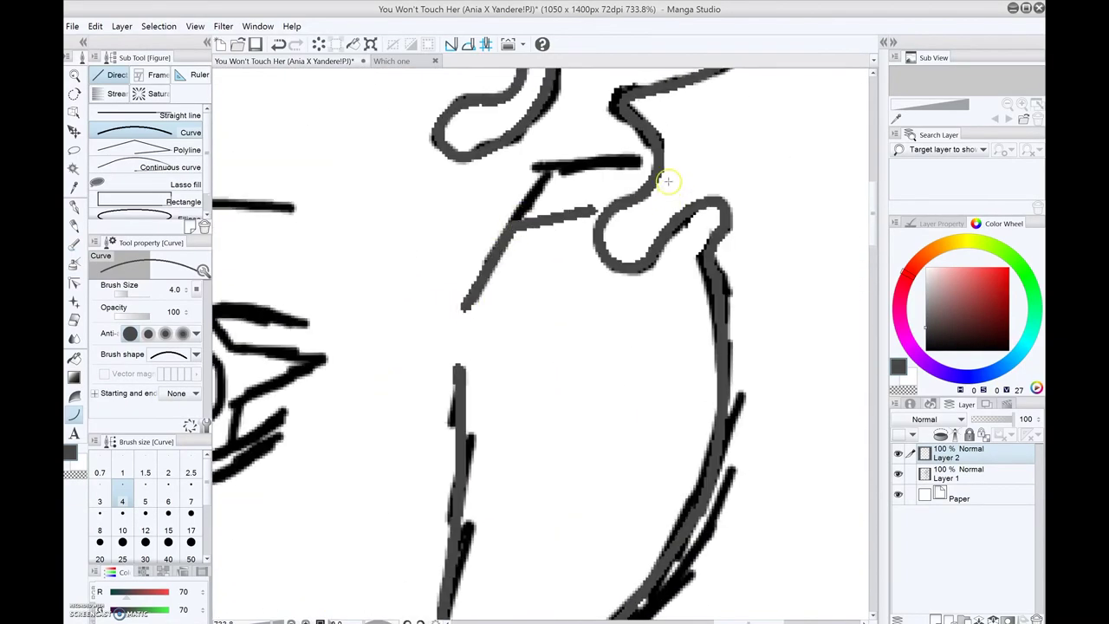
Sample magenta from the "Which one" drawing and outline the eye's upper lid, lower lid and both sides with the Curve tool.
{"action": "scroll", "coordinate": [664, 179], "scroll_direction": "up", "scroll_amount": 1}
{"action": "scroll", "coordinate": [537, 347], "scroll_direction": "up", "scroll_amount": 1}
{"action": "left_click", "coordinate": [392, 60]}
{"action": "left_click", "coordinate": [285, 433], "text": "alt"}
{"action": "left_click", "coordinate": [286, 61]}
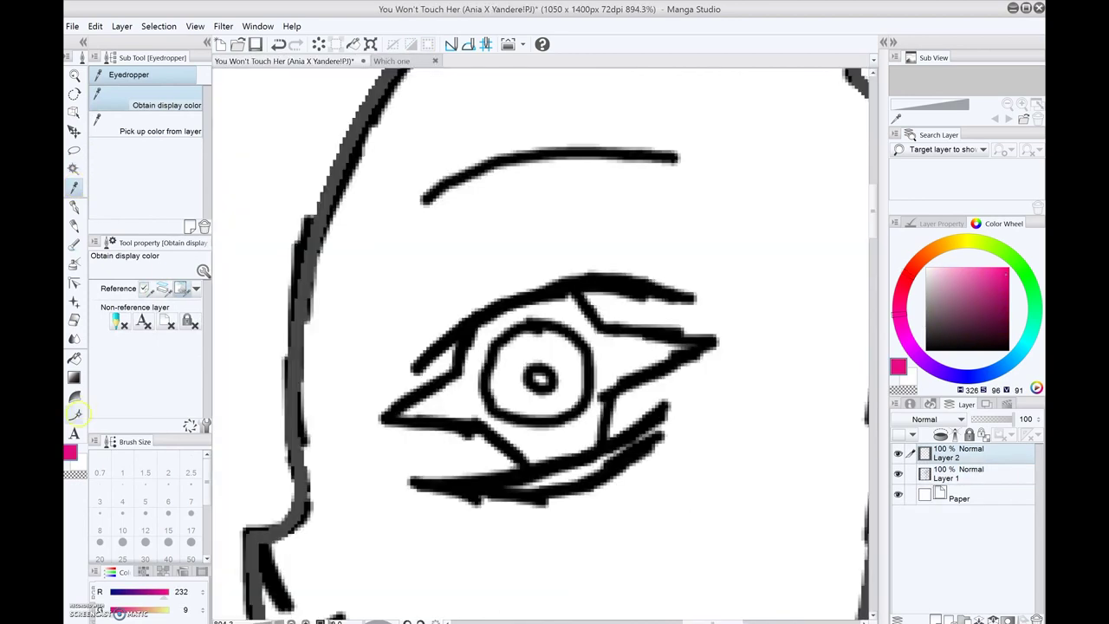
{"action": "left_click", "coordinate": [541, 260]}
{"action": "left_click_drag", "start_coordinate": [421, 481], "coordinate": [671, 407]}
{"action": "left_click", "coordinate": [608, 480]}
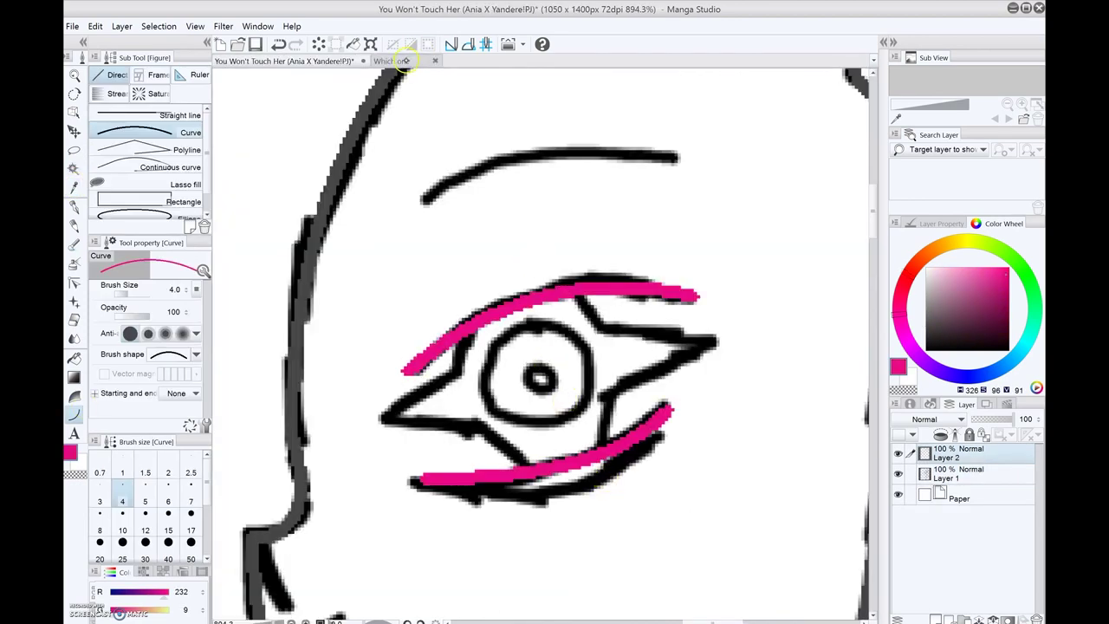
{"action": "left_click_drag", "start_coordinate": [413, 368], "coordinate": [415, 478]}
{"action": "left_click_drag", "start_coordinate": [668, 408], "coordinate": [697, 296]}
Sample blue from the "Which one" drawing, draw the iris ring with the G-pen at size 4, and paint the pupil black.
{"action": "key", "text": "w"}
{"action": "left_click", "coordinate": [304, 61]}
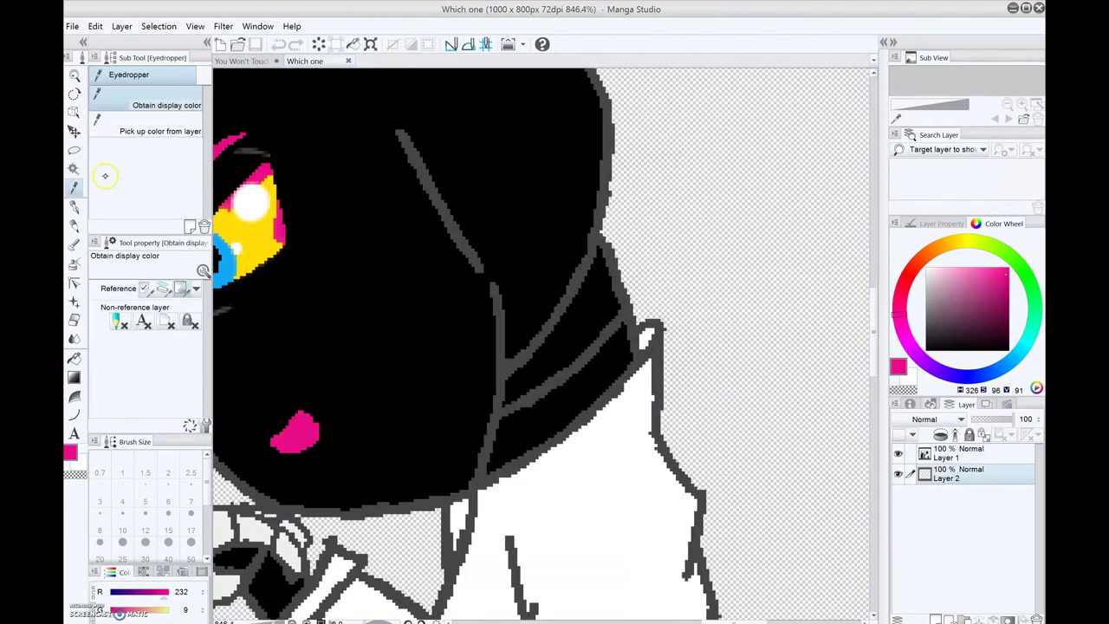
{"action": "left_click", "coordinate": [224, 260], "text": "alt"}
{"action": "left_click", "coordinate": [260, 60]}
{"action": "key", "text": "p"}
{"action": "mouse_move", "coordinate": [501, 333]}
{"action": "left_mouse_down"}
{"action": "mouse_move", "coordinate": [482, 373]}
{"action": "mouse_move", "coordinate": [589, 386]}
{"action": "mouse_move", "coordinate": [501, 323]}
{"action": "left_mouse_up"}
{"action": "left_click", "coordinate": [1008, 349]}
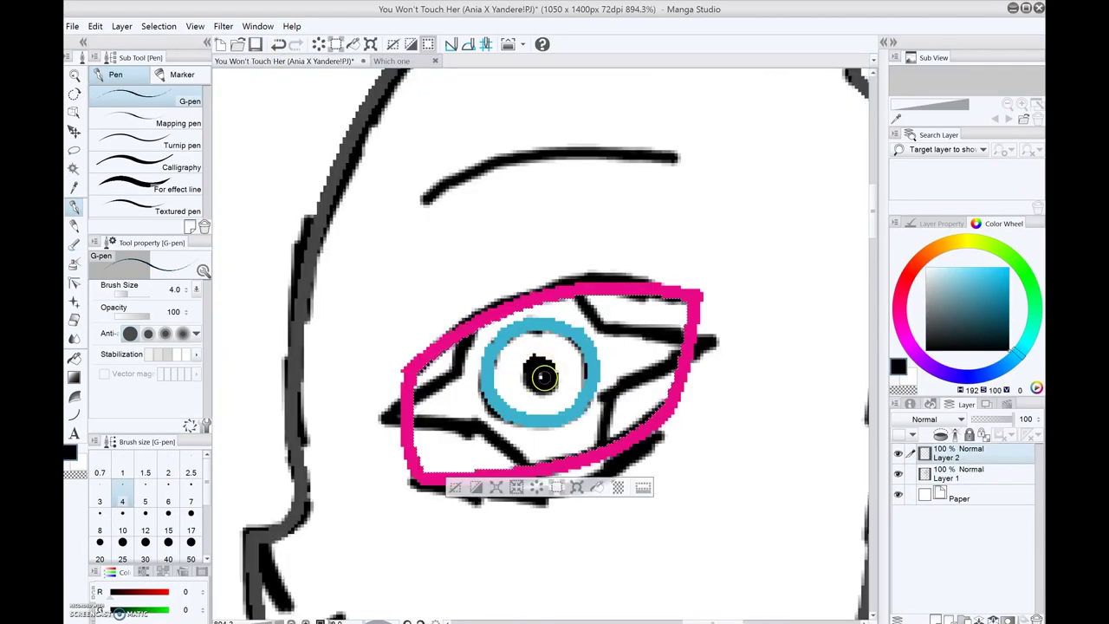
Draw the edges of the eye's inner area in red along the sketch lines and fill the area around the iris red.
{"action": "left_click", "coordinate": [908, 277]}
{"action": "left_click", "coordinate": [1009, 267]}
{"action": "left_click_drag", "start_coordinate": [576, 299], "coordinate": [598, 326]}
{"action": "mouse_move", "coordinate": [524, 309]}
{"action": "left_mouse_down"}
{"action": "mouse_move", "coordinate": [407, 394]}
{"action": "mouse_move", "coordinate": [528, 468]}
{"action": "mouse_move", "coordinate": [685, 360]}
{"action": "left_mouse_up"}
{"action": "left_click_drag", "start_coordinate": [598, 328], "coordinate": [690, 332]}
{"action": "key", "text": "g"}
{"action": "left_click", "coordinate": [450, 381]}
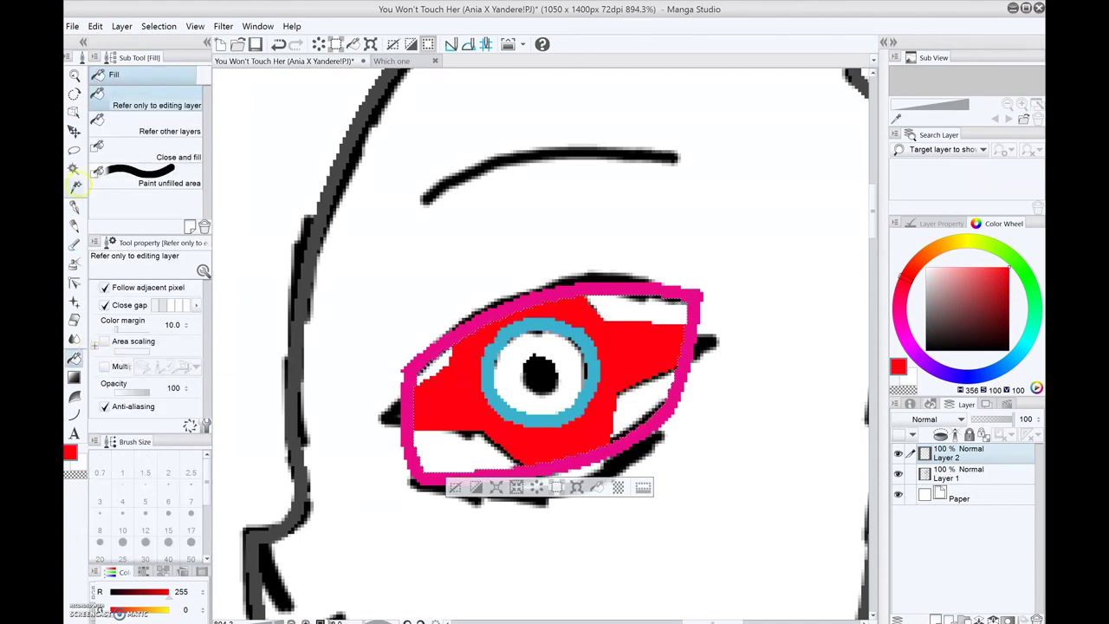
Fill the iris with its blue and the remaining white corner areas of the eye with the outline's magenta.
{"action": "left_click", "coordinate": [511, 420], "text": "alt"}
{"action": "left_click", "coordinate": [526, 403]}
{"action": "key", "text": "i"}
{"action": "left_click", "coordinate": [460, 333]}
{"action": "key", "text": "g"}
{"action": "left_click", "coordinate": [450, 451]}
{"action": "left_click", "coordinate": [641, 308]}
{"action": "left_click", "coordinate": [643, 407]}
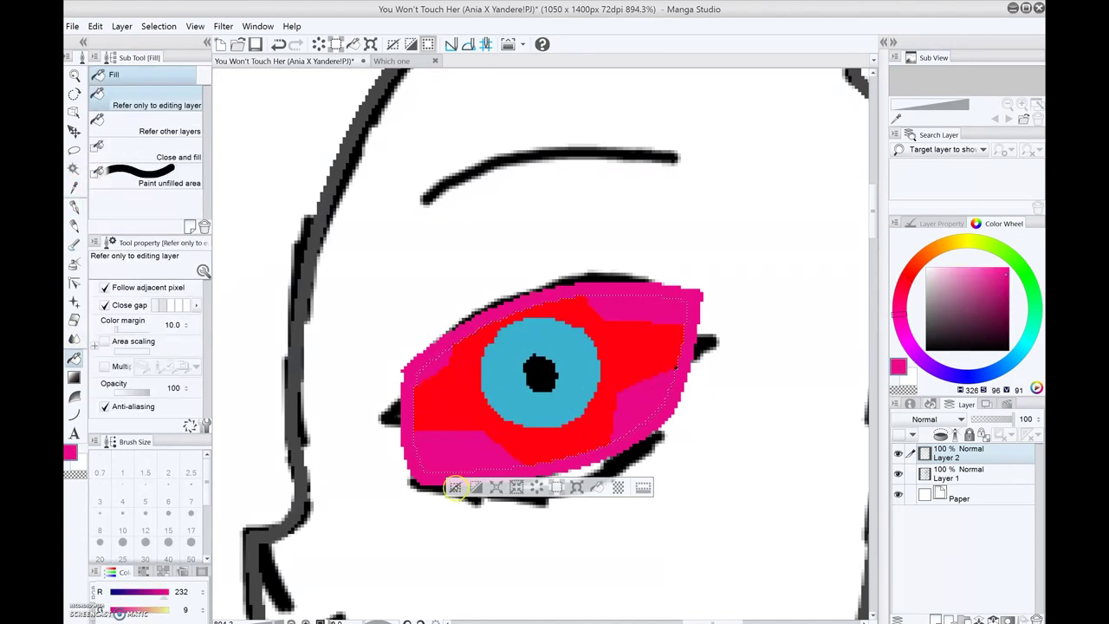
Clear the selection and extend the eye's red area over the magenta outline with the Curve tool at size 4.
{"action": "key", "text": "w"}
{"action": "left_click", "coordinate": [445, 352]}
{"action": "key", "text": "i"}
{"action": "key", "text": "u"}
{"action": "key", "text": "ctrl+d"}
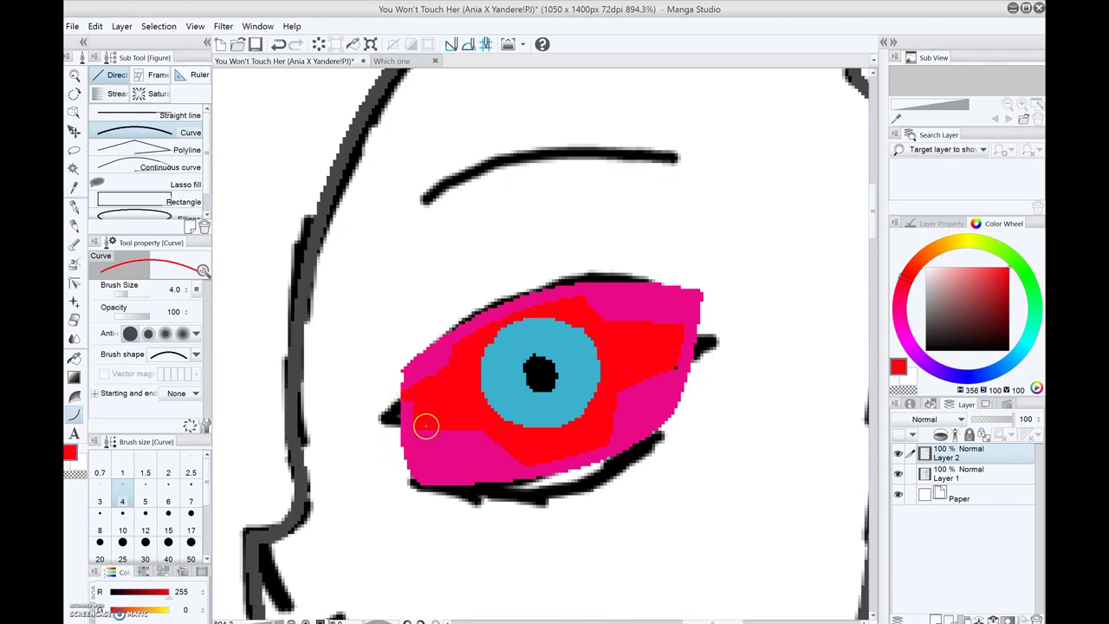
{"action": "left_click_drag", "start_coordinate": [460, 334], "coordinate": [551, 299]}
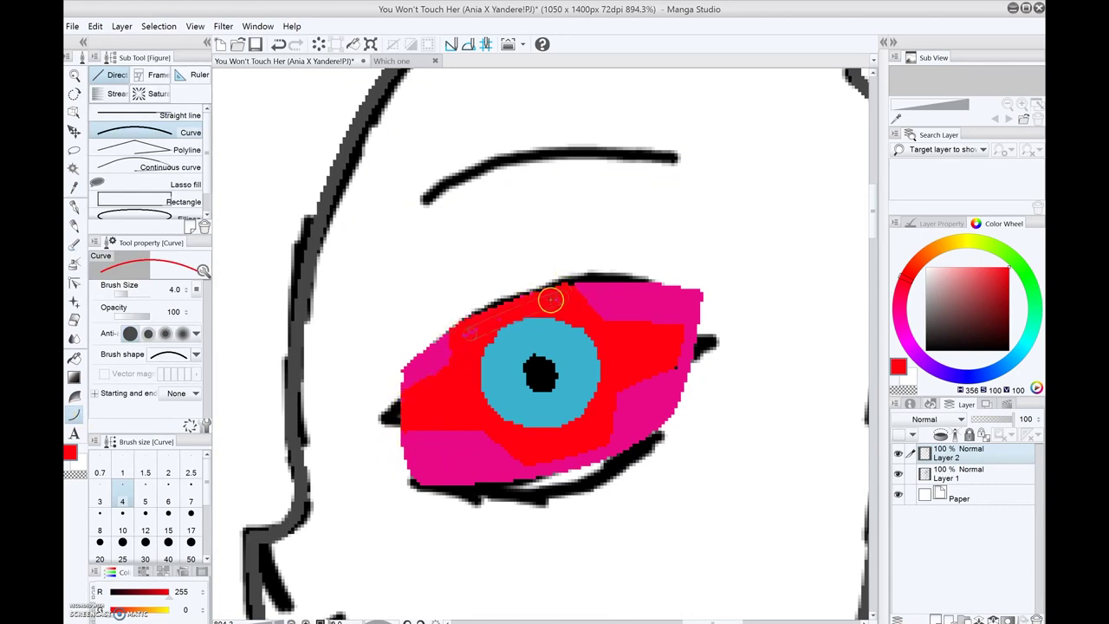
{"action": "left_click", "coordinate": [452, 368]}
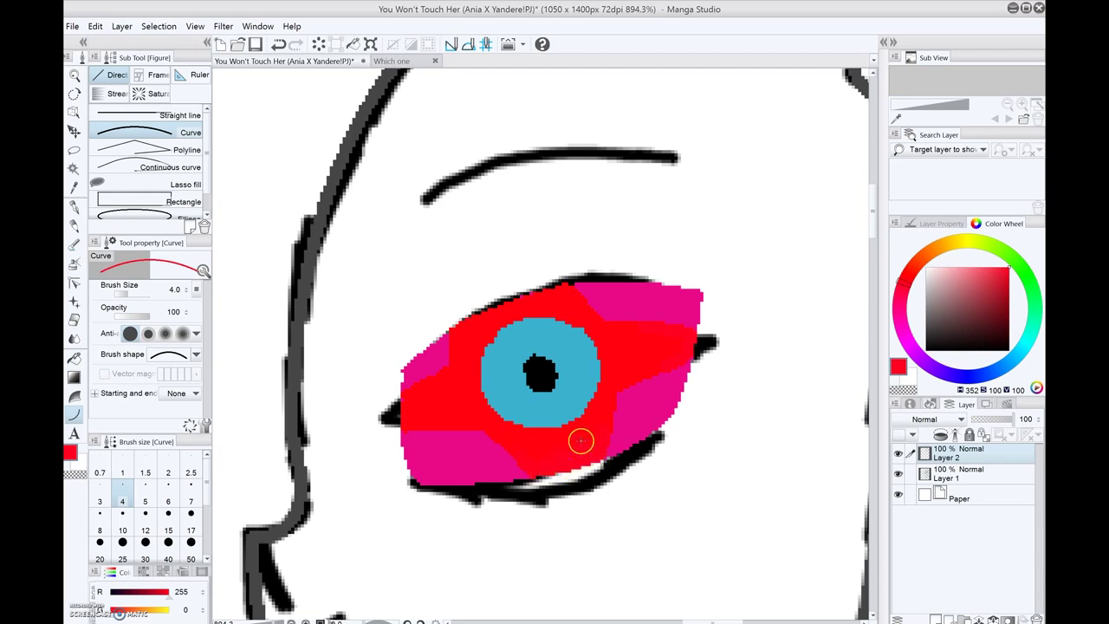
Trace the eyebrow in the eye's magenta with a size 4 curve.
{"action": "scroll", "coordinate": [581, 442], "scroll_direction": "down", "scroll_amount": 2}
{"action": "scroll", "coordinate": [641, 407], "scroll_direction": "up", "scroll_amount": 4}
{"action": "left_click", "coordinate": [606, 493], "text": "alt"}
{"action": "left_click_drag", "start_coordinate": [229, 325], "coordinate": [658, 277]}
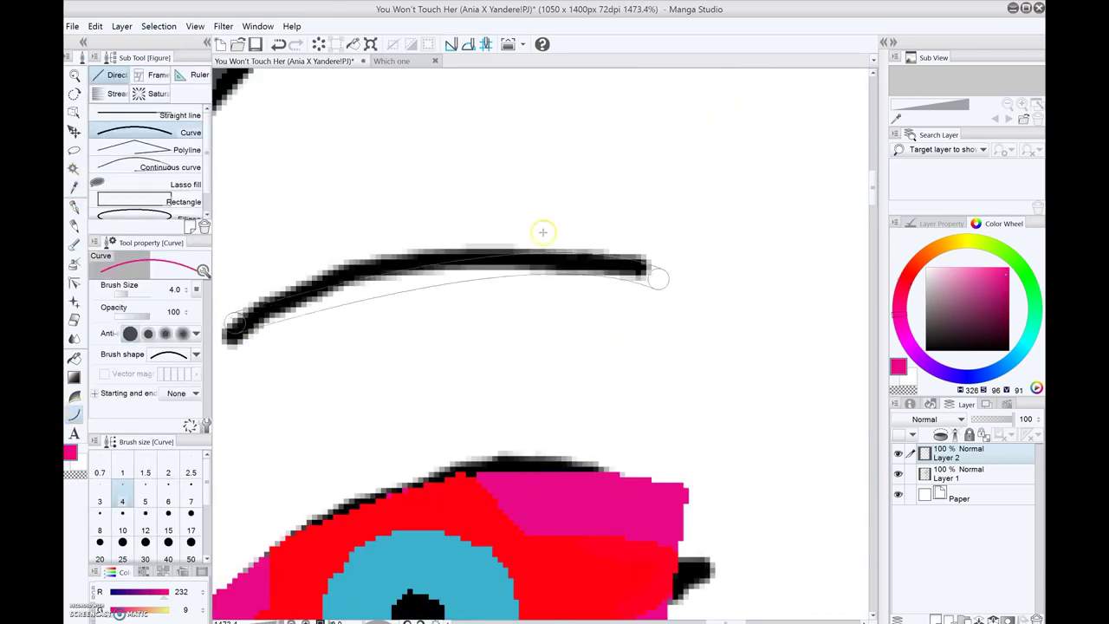
{"action": "left_click", "coordinate": [542, 231]}
Draw a tapered magenta shape under the tip of the nose and trim its edge with transparent curves.
{"action": "scroll", "coordinate": [542, 232], "scroll_direction": "down", "scroll_amount": 3}
{"action": "scroll", "coordinate": [395, 495], "scroll_direction": "up", "scroll_amount": 3}
{"action": "left_click_drag", "start_coordinate": [303, 446], "coordinate": [292, 520]}
{"action": "left_click", "coordinate": [319, 447]}
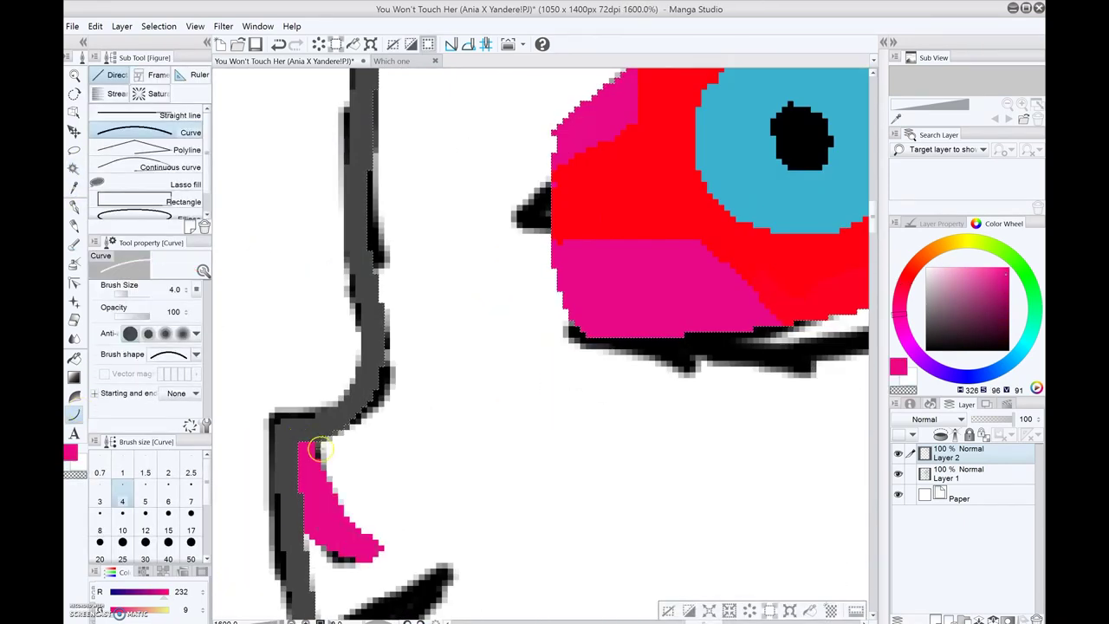
Thicken the eyebrow with additional magenta curves and taper its edges with transparent curves.
{"action": "scroll", "coordinate": [359, 555], "scroll_direction": "down", "scroll_amount": 3}
{"action": "scroll", "coordinate": [415, 260], "scroll_direction": "up", "scroll_amount": 3}
{"action": "left_click_drag", "start_coordinate": [333, 459], "coordinate": [770, 404]}
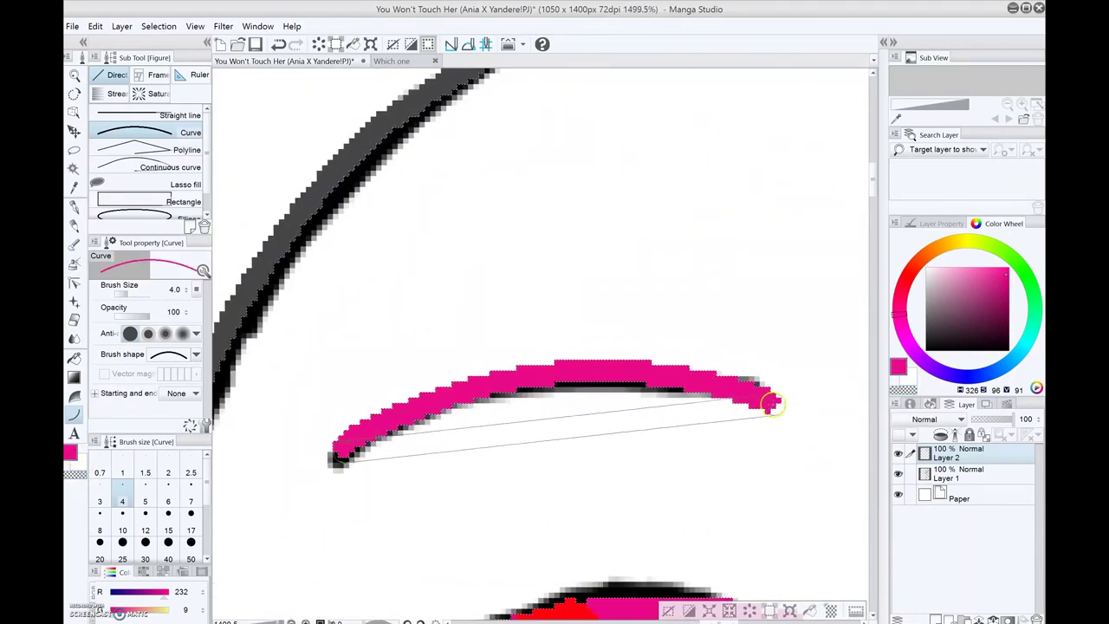
{"action": "left_click", "coordinate": [540, 372]}
{"action": "left_click_drag", "start_coordinate": [540, 357], "coordinate": [569, 352]}
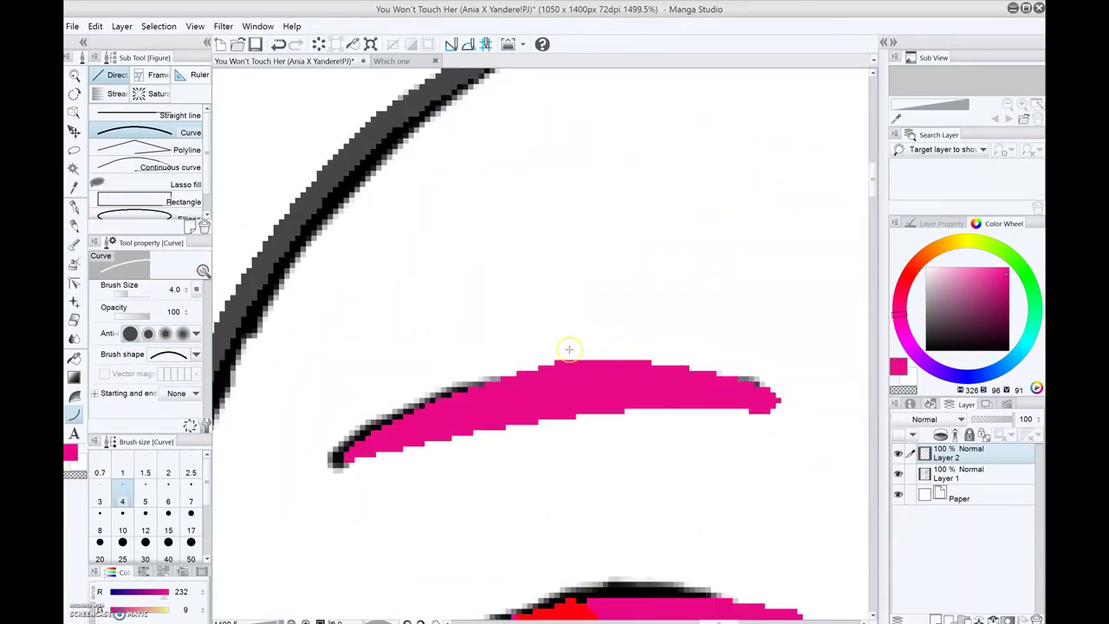
{"action": "left_click", "coordinate": [739, 420]}
{"action": "left_click_drag", "start_coordinate": [773, 407], "coordinate": [336, 459]}
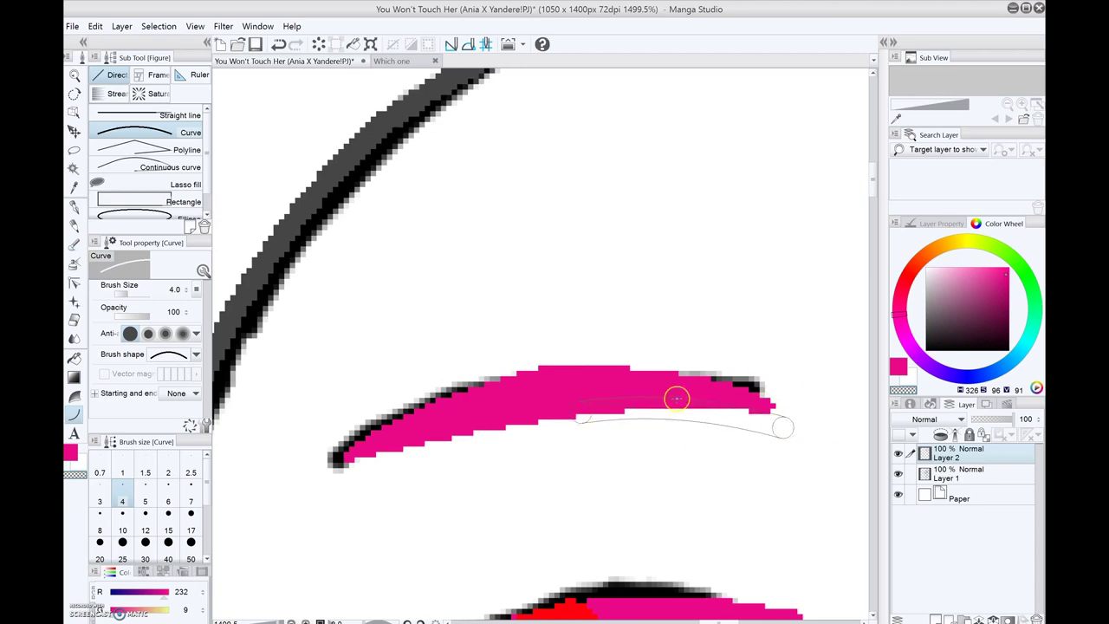
{"action": "left_click", "coordinate": [396, 439]}
Trace the outline of the mouth in magenta with the Curve tool.
{"action": "scroll", "coordinate": [786, 416], "scroll_direction": "down", "scroll_amount": 5}
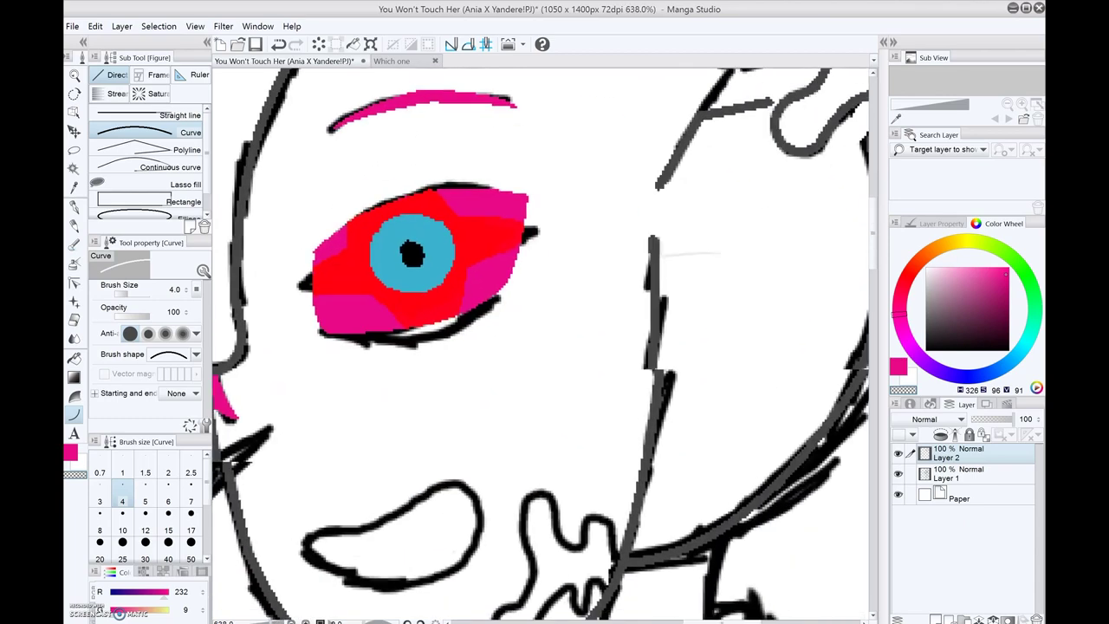
{"action": "left_click_drag", "start_coordinate": [555, 347], "coordinate": [676, 260]}
{"action": "scroll", "coordinate": [554, 347], "scroll_direction": "up", "scroll_amount": 4}
{"action": "mouse_move", "coordinate": [369, 459]}
{"action": "left_mouse_down"}
{"action": "mouse_move", "coordinate": [462, 426]}
{"action": "mouse_move", "coordinate": [581, 407]}
{"action": "mouse_move", "coordinate": [468, 546]}
{"action": "mouse_move", "coordinate": [295, 472]}
{"action": "left_mouse_up"}
{"action": "left_click", "coordinate": [545, 359]}
{"action": "left_click", "coordinate": [572, 501]}
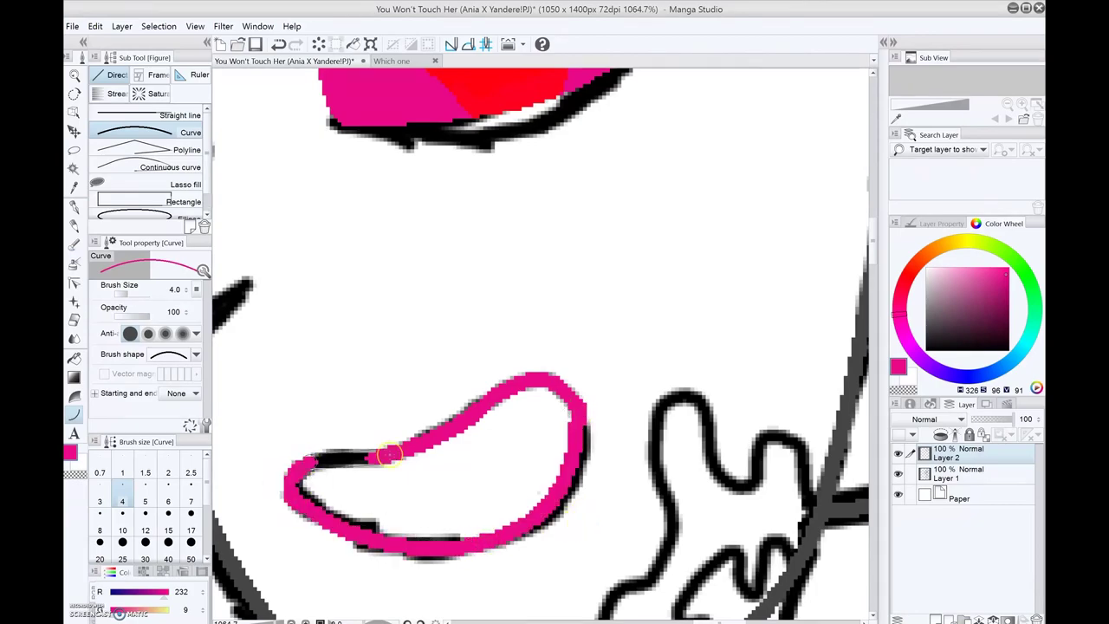
Trace the cheek mark's outer shape in coral red and its inner shape in yellow, and fill both areas.
{"action": "scroll", "coordinate": [554, 346], "scroll_direction": "down", "scroll_amount": 4}
{"action": "left_click", "coordinate": [392, 61]}
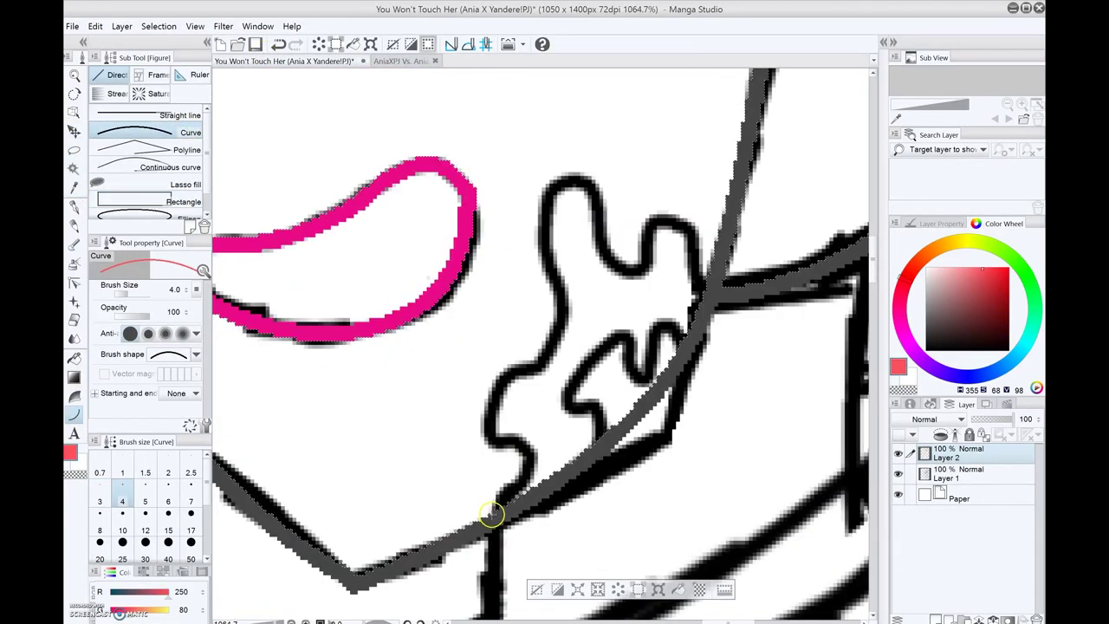
{"action": "mouse_move", "coordinate": [498, 512]}
{"action": "left_mouse_down"}
{"action": "mouse_move", "coordinate": [548, 226]}
{"action": "mouse_move", "coordinate": [669, 219]}
{"action": "left_mouse_up"}
{"action": "left_click_drag", "start_coordinate": [668, 219], "coordinate": [698, 299]}
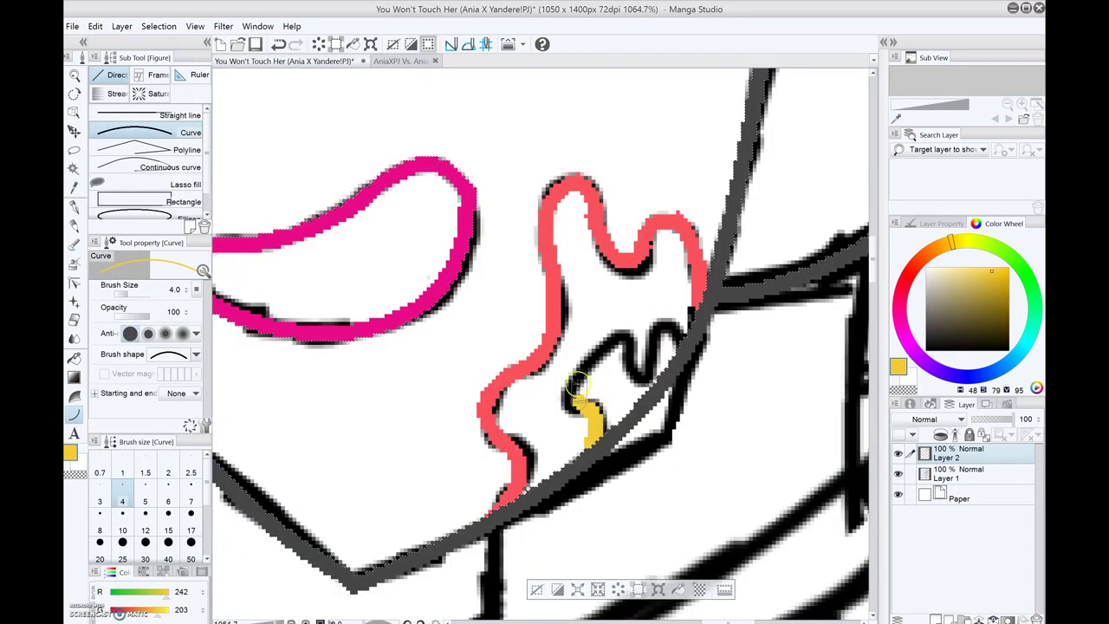
{"action": "left_click_drag", "start_coordinate": [576, 384], "coordinate": [664, 314]}
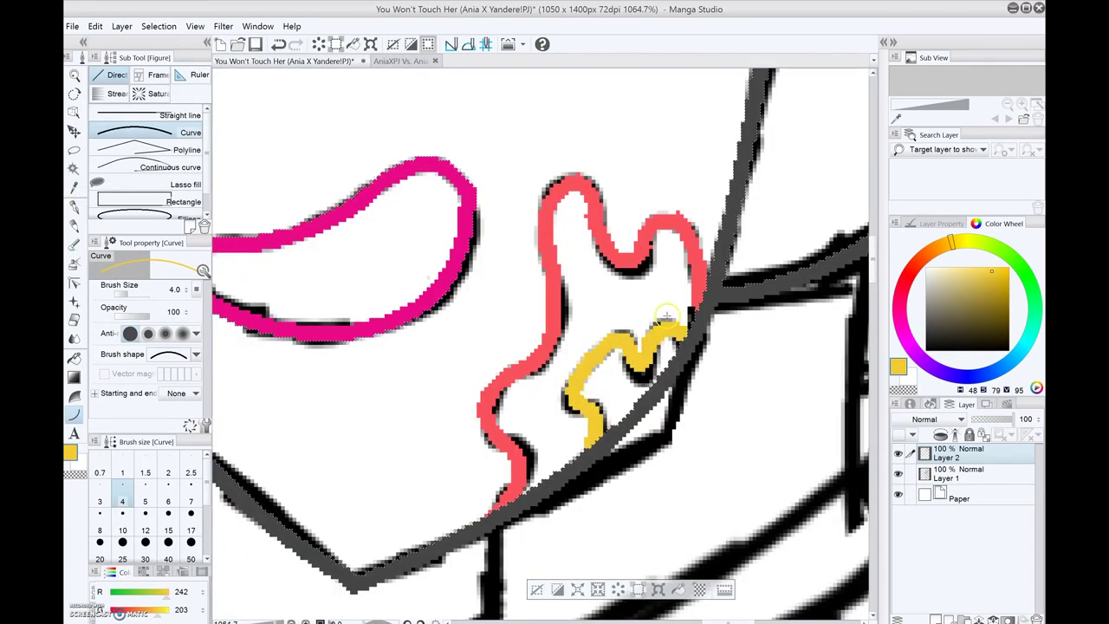
{"action": "key", "text": "g"}
{"action": "left_click", "coordinate": [619, 368]}
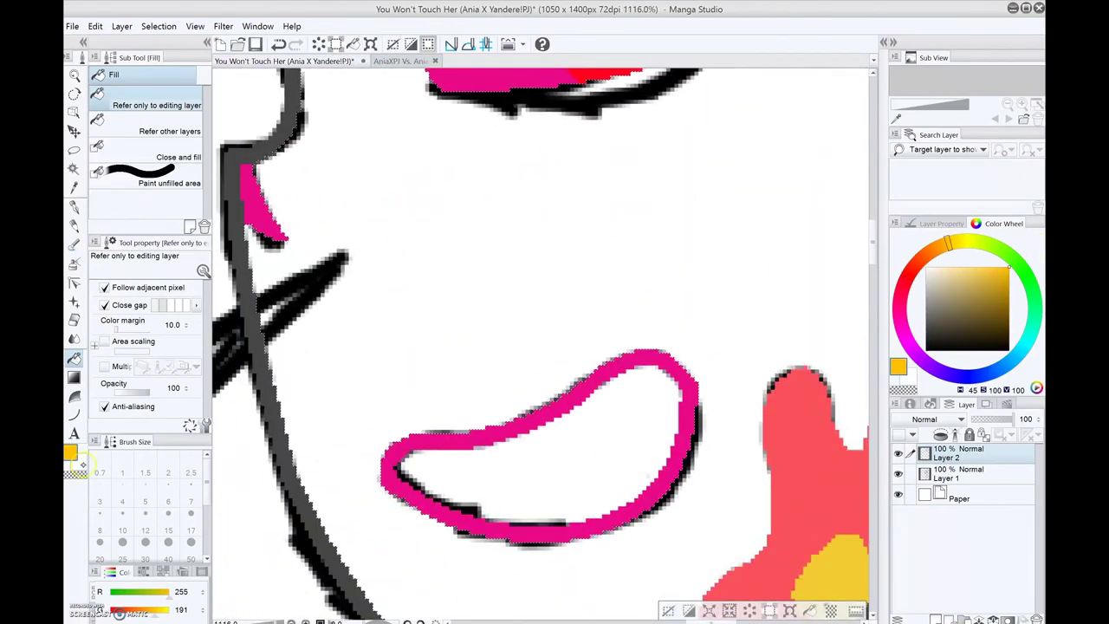
Sample the magenta of the mouth outline and fill the mouth with it.
{"action": "key", "text": "i"}
{"action": "left_click", "coordinate": [505, 407]}
{"action": "key", "text": "g"}
{"action": "left_click", "coordinate": [520, 459]}
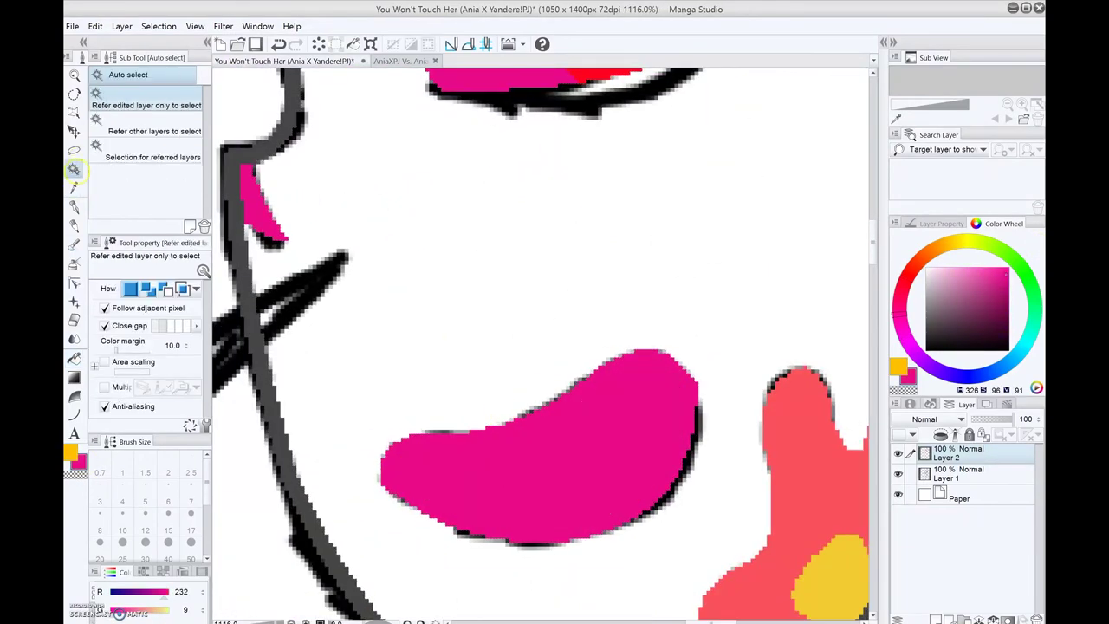
Draw and fill an orange-yellow band with a pointed tooth along the upper part of the mouth.
{"action": "key", "text": "x"}
{"action": "key", "text": "u"}
{"action": "mouse_move", "coordinate": [383, 468]}
{"action": "left_mouse_down"}
{"action": "mouse_move", "coordinate": [624, 428]}
{"action": "mouse_move", "coordinate": [641, 364]}
{"action": "mouse_move", "coordinate": [407, 454]}
{"action": "left_mouse_up"}
{"action": "key", "text": "g"}
{"action": "left_click", "coordinate": [638, 384]}
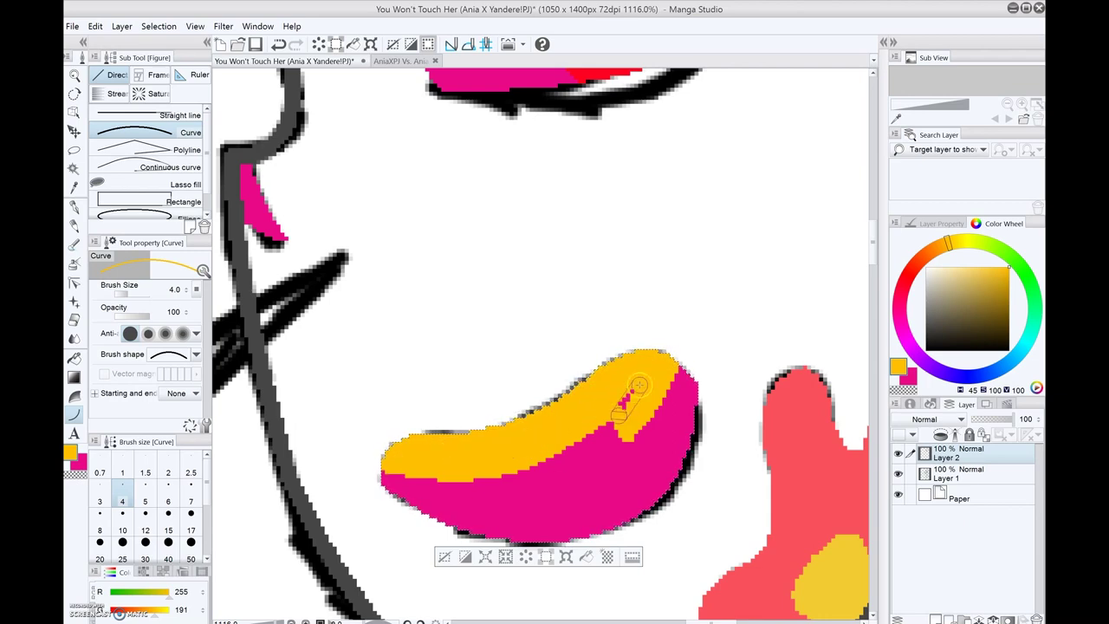
{"action": "key", "text": "x"}
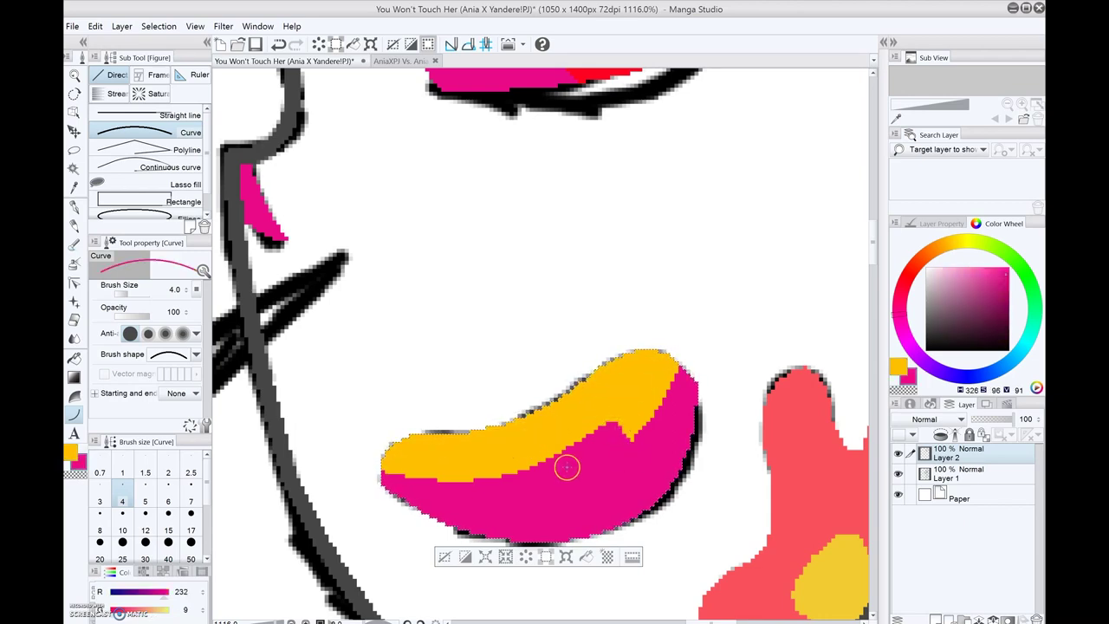
Fill the face and the rest of the head black.
{"action": "scroll", "coordinate": [676, 398], "scroll_direction": "down", "scroll_amount": 5}
{"action": "key", "text": "g"}
{"action": "left_click", "coordinate": [557, 302]}
{"action": "scroll", "coordinate": [557, 302], "scroll_direction": "up", "scroll_amount": 2}
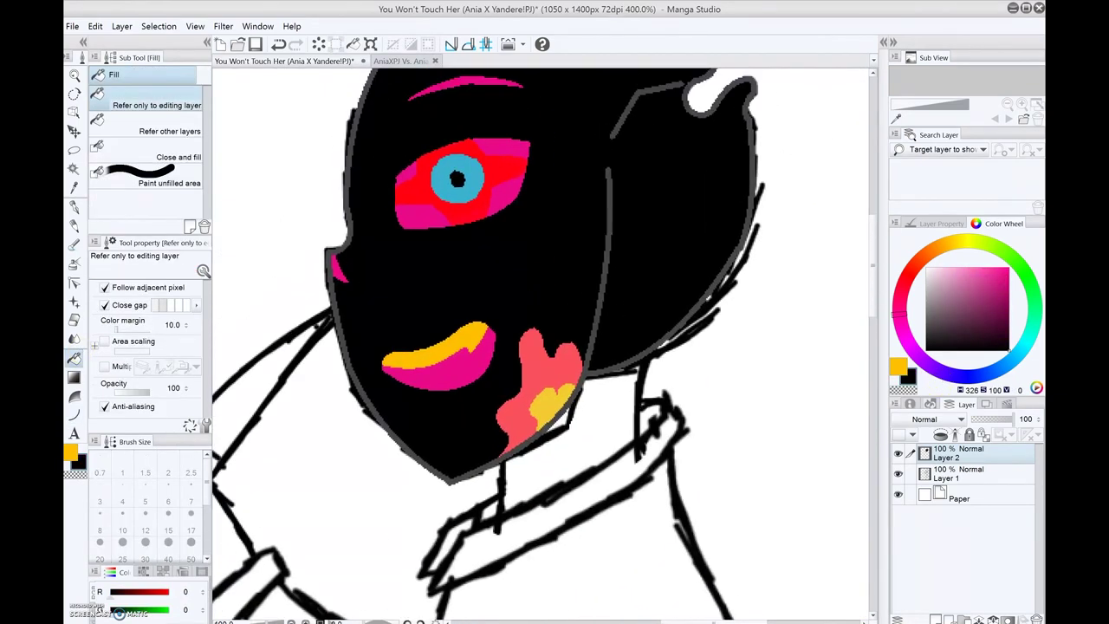
Trace the neck and the upper edge of the collar in dark grey with the Curve tool.
{"action": "key", "text": "u"}
{"action": "scroll", "coordinate": [629, 405], "scroll_direction": "down", "scroll_amount": 3}
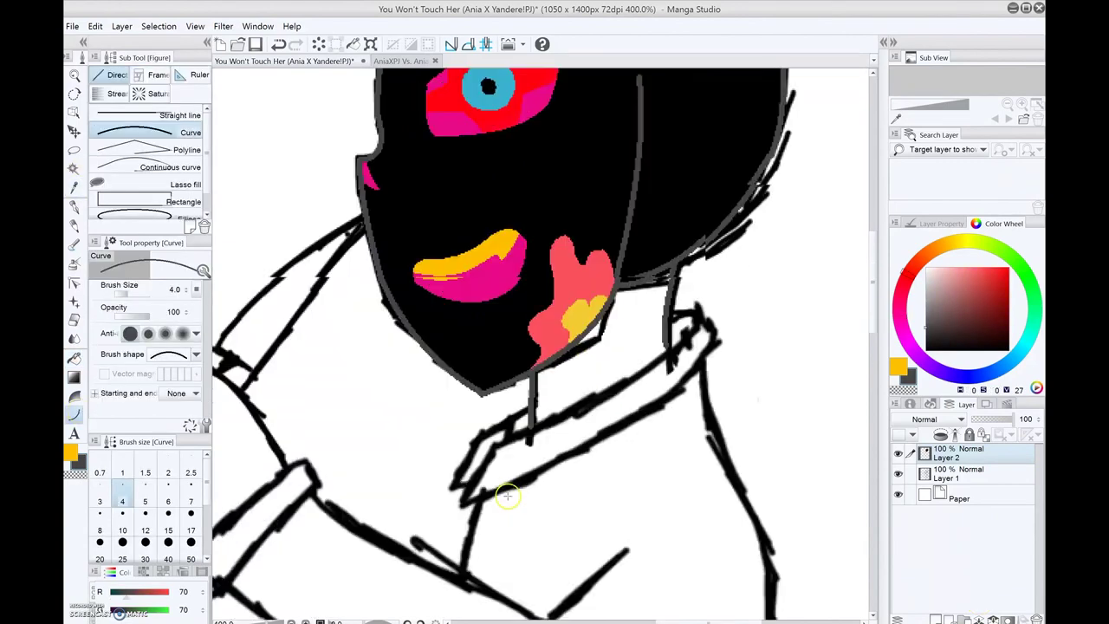
{"action": "scroll", "coordinate": [508, 495], "scroll_direction": "right", "scroll_amount": 3}
{"action": "left_click_drag", "start_coordinate": [331, 504], "coordinate": [543, 333]}
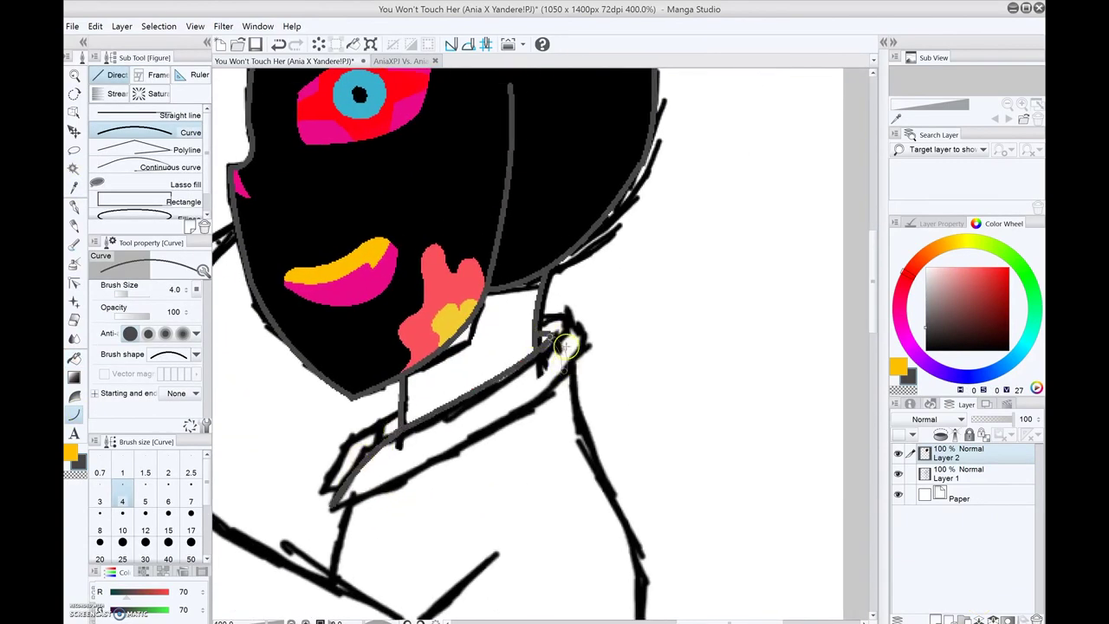
Trace the shoulder, the bent sleeve's outer and inner edges, and the elbow fold in dark grey.
{"action": "scroll", "coordinate": [549, 329], "scroll_direction": "down", "scroll_amount": 3}
{"action": "scroll", "coordinate": [616, 445], "scroll_direction": "down", "scroll_amount": 3}
{"action": "scroll", "coordinate": [615, 445], "scroll_direction": "left", "scroll_amount": 3}
{"action": "left_click_drag", "start_coordinate": [732, 416], "coordinate": [520, 520]}
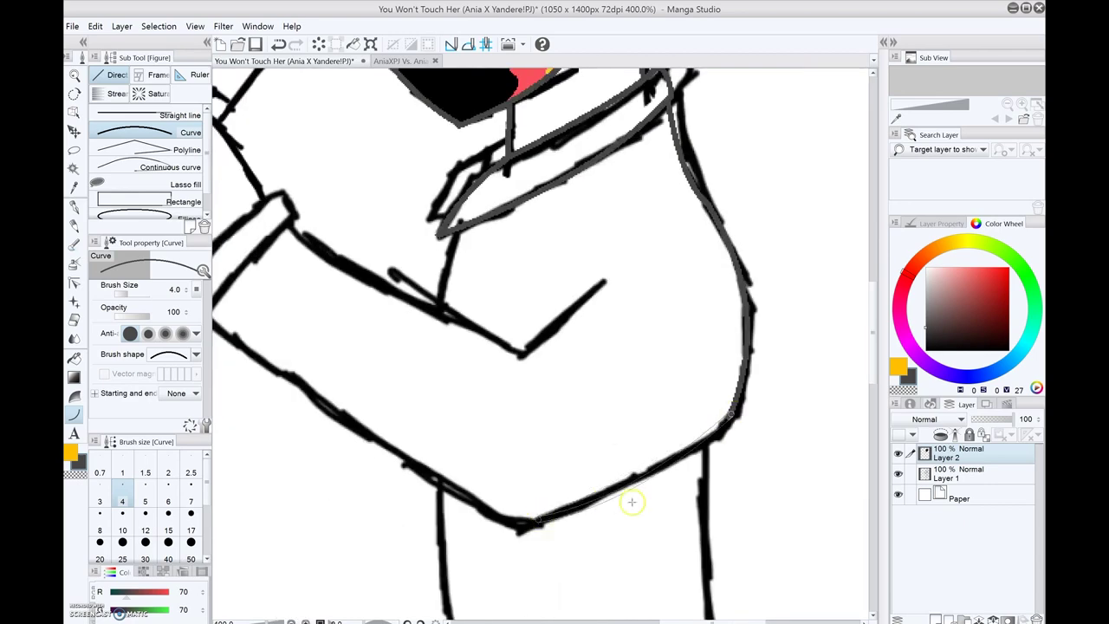
{"action": "scroll", "coordinate": [632, 501], "scroll_direction": "left", "scroll_amount": 3}
{"action": "mouse_move", "coordinate": [329, 322]}
{"action": "left_mouse_down"}
{"action": "mouse_move", "coordinate": [421, 222]}
{"action": "mouse_move", "coordinate": [396, 199]}
{"action": "mouse_move", "coordinate": [655, 350]}
{"action": "left_mouse_up"}
{"action": "left_click_drag", "start_coordinate": [655, 351], "coordinate": [728, 289]}
{"action": "scroll", "coordinate": [706, 301], "scroll_direction": "up", "scroll_amount": 3}
{"action": "scroll", "coordinate": [706, 300], "scroll_direction": "right", "scroll_amount": 3}
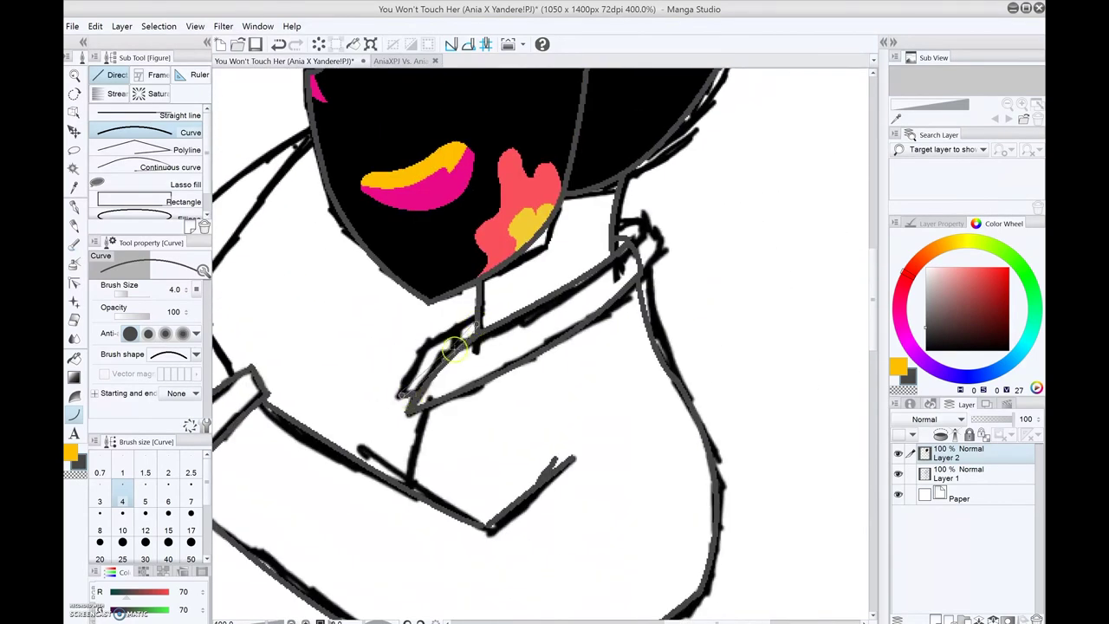
Trace the sides of the torso and the shirt's lower hem in dark grey.
{"action": "scroll", "coordinate": [540, 445], "scroll_direction": "down", "scroll_amount": 5}
{"action": "left_click_drag", "start_coordinate": [270, 265], "coordinate": [260, 508]}
{"action": "scroll", "coordinate": [492, 516], "scroll_direction": "left", "scroll_amount": 3}
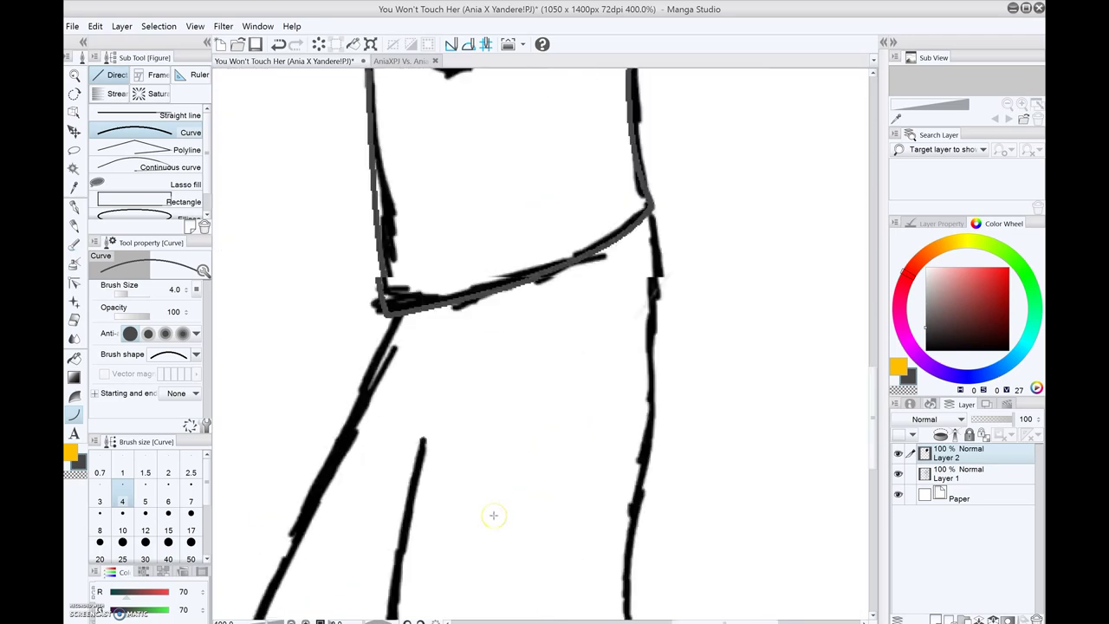
Trace the outer edges of the trousers and the inner leg crease in dark grey.
{"action": "scroll", "coordinate": [700, 286], "scroll_direction": "down", "scroll_amount": 3}
{"action": "scroll", "coordinate": [688, 463], "scroll_direction": "down", "scroll_amount": 1}
{"action": "left_click_drag", "start_coordinate": [693, 347], "coordinate": [697, 598]}
{"action": "left_click_drag", "start_coordinate": [560, 312], "coordinate": [554, 589]}
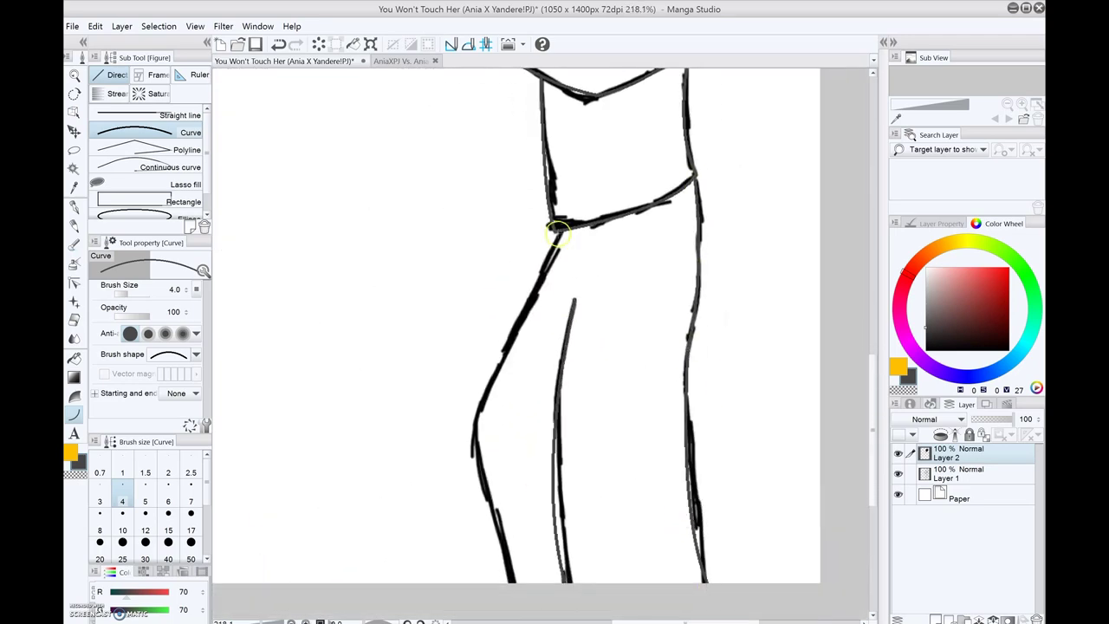
{"action": "mouse_move", "coordinate": [554, 228]}
{"action": "left_mouse_down"}
{"action": "mouse_move", "coordinate": [515, 584]}
{"action": "mouse_move", "coordinate": [486, 416]}
{"action": "left_mouse_up"}
Add a dark grey curved line across the neck under the jaw and fill the neck black.
{"action": "scroll", "coordinate": [520, 346], "scroll_direction": "up", "scroll_amount": 5}
{"action": "scroll", "coordinate": [460, 396], "scroll_direction": "up", "scroll_amount": 3}
{"action": "scroll", "coordinate": [460, 396], "scroll_direction": "up", "scroll_amount": 3}
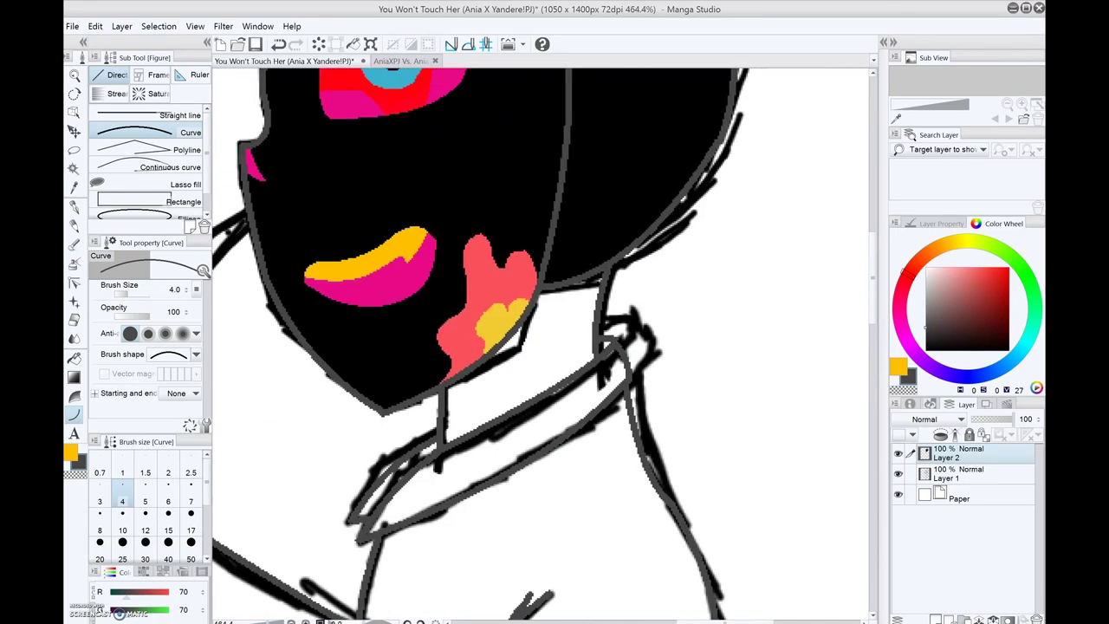
{"action": "left_click", "coordinate": [606, 325], "text": "alt"}
{"action": "left_click", "coordinate": [75, 358]}
{"action": "left_click", "coordinate": [555, 321]}
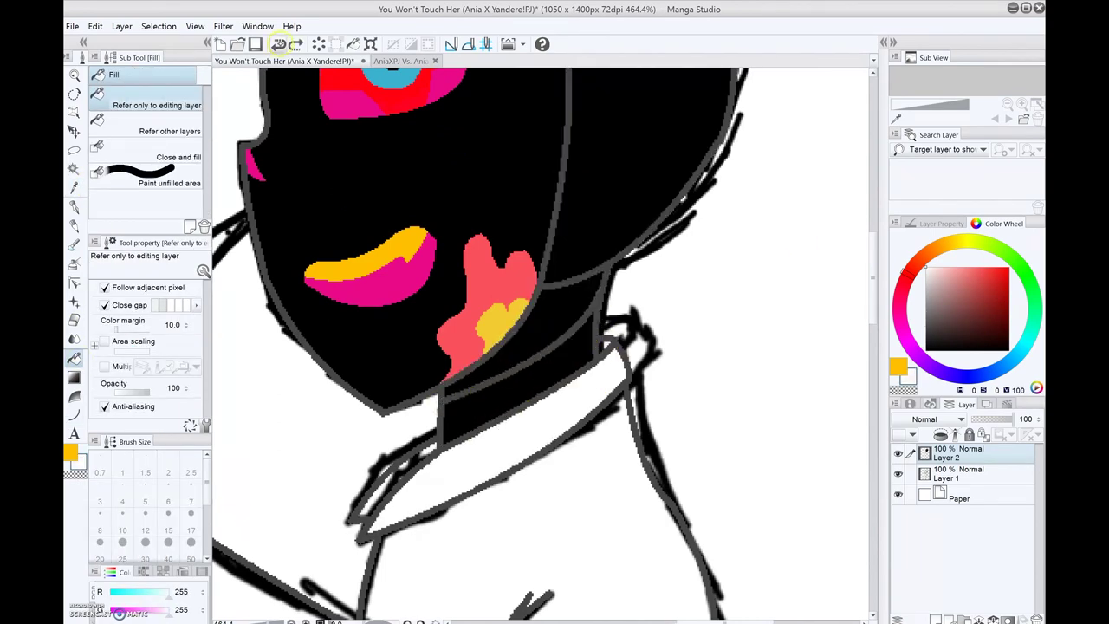
Trace the lower edge of the knife-holding hand, from the fingers to the cuff, in dark grey with the Curve tool.
{"action": "scroll", "coordinate": [490, 540], "scroll_direction": "down", "scroll_amount": 8}
{"action": "scroll", "coordinate": [485, 416], "scroll_direction": "up", "scroll_amount": 10}
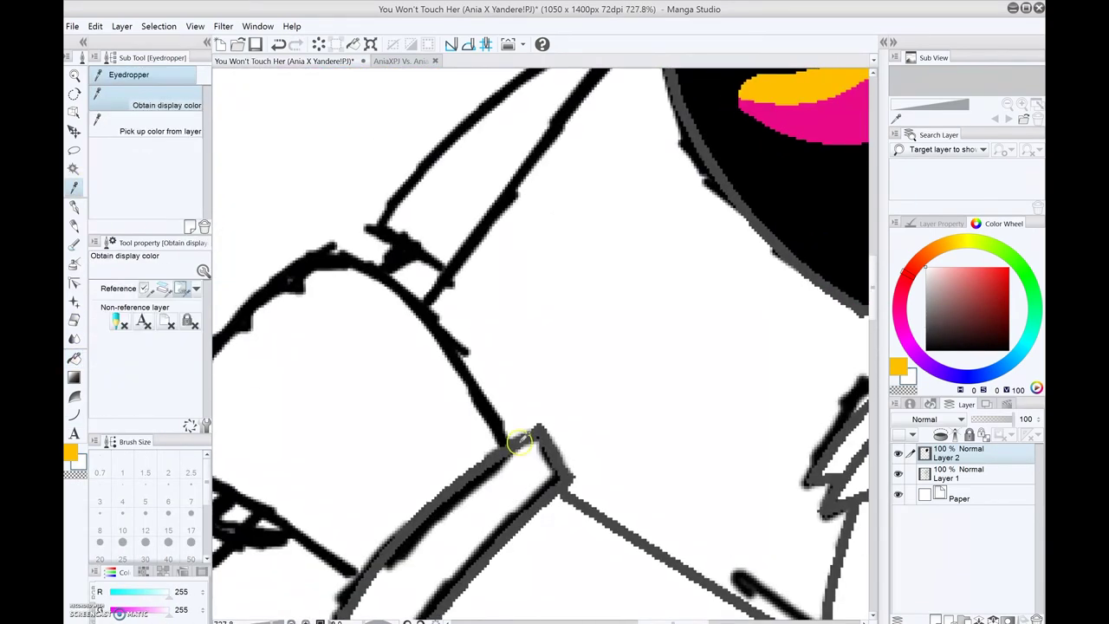
{"action": "key", "text": "u"}
{"action": "left_click_drag", "start_coordinate": [338, 416], "coordinate": [524, 530]}
{"action": "left_click", "coordinate": [459, 446]}
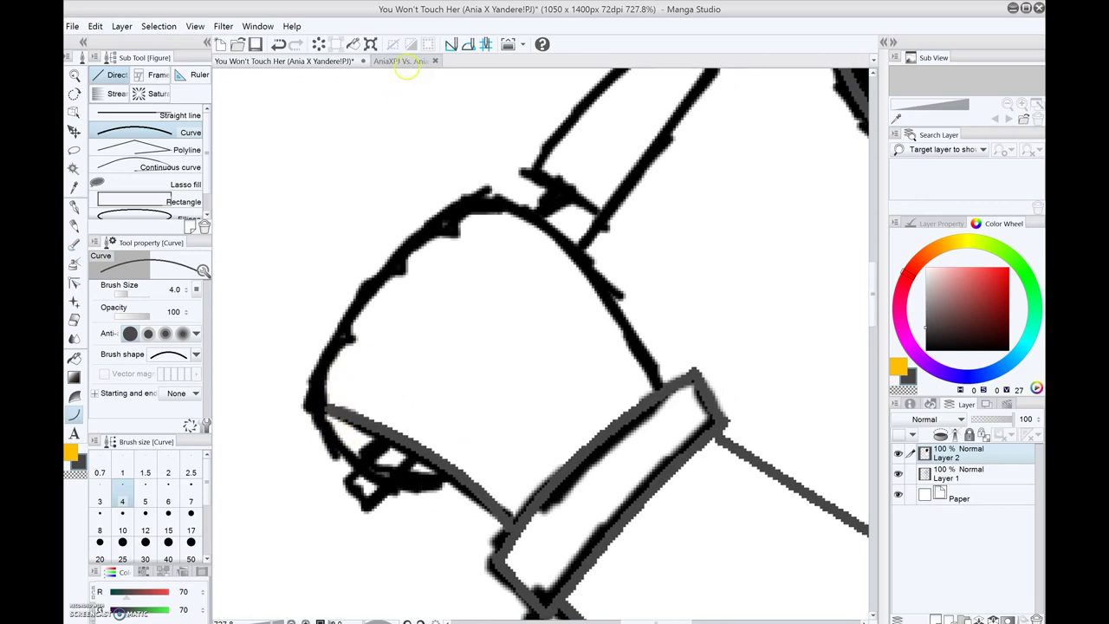
Sample the pink from the AniaXPJ Vs. AniaXBB reference image and draw a wavy pink line along the inside of the fingers.
{"action": "left_click", "coordinate": [401, 61]}
{"action": "left_click", "coordinate": [742, 359], "text": "alt"}
{"action": "left_click", "coordinate": [286, 61]}
{"action": "left_click", "coordinate": [401, 60]}
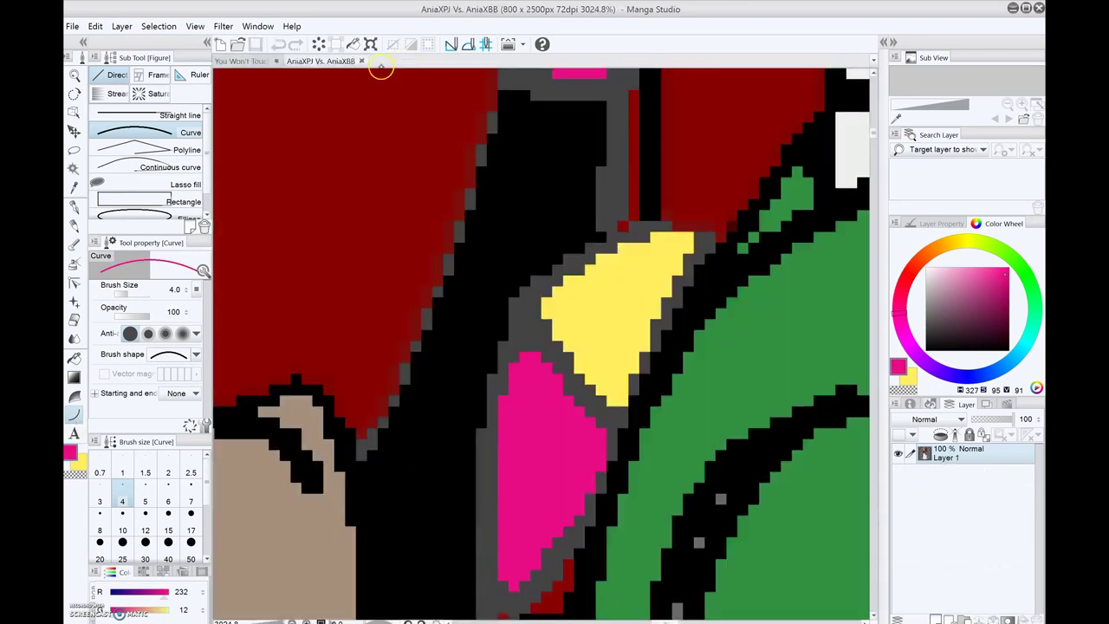
{"action": "left_click", "coordinate": [285, 61]}
{"action": "mouse_move", "coordinate": [327, 404]}
{"action": "left_mouse_down"}
{"action": "mouse_move", "coordinate": [408, 255]}
{"action": "mouse_move", "coordinate": [498, 201]}
{"action": "left_mouse_up"}
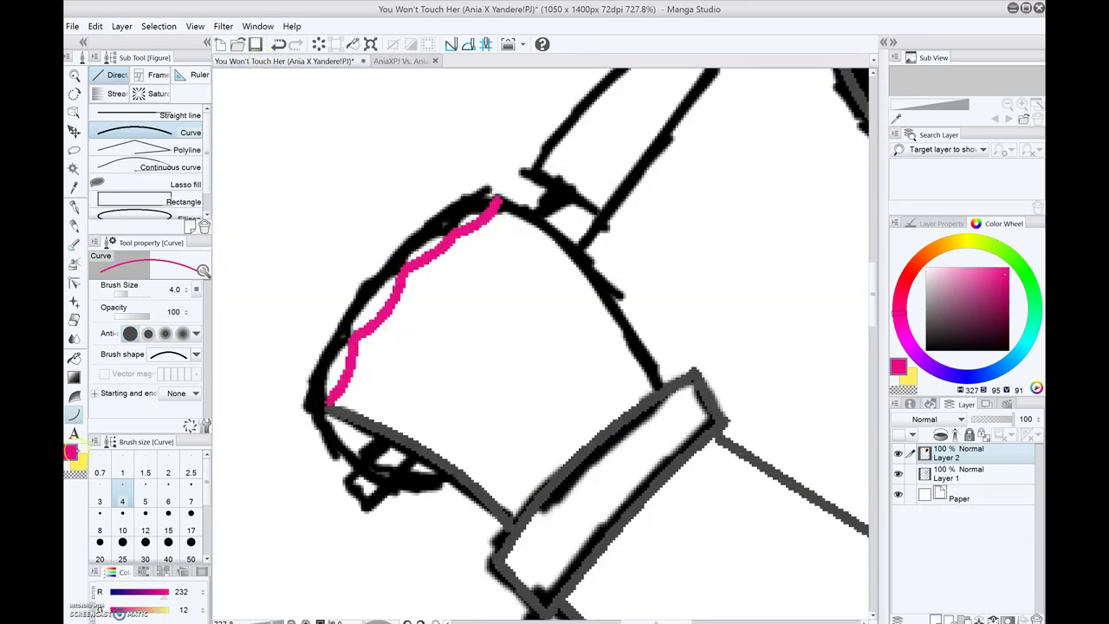
Trace the scalloped outer edge of the fingers, the back of the hand and the fingertip below in dark grey.
{"action": "left_click", "coordinate": [329, 411], "text": "alt"}
{"action": "mouse_move", "coordinate": [312, 406]}
{"action": "left_mouse_down"}
{"action": "mouse_move", "coordinate": [359, 279]}
{"action": "mouse_move", "coordinate": [496, 198]}
{"action": "left_mouse_up"}
{"action": "left_click_drag", "start_coordinate": [637, 312], "coordinate": [689, 234]}
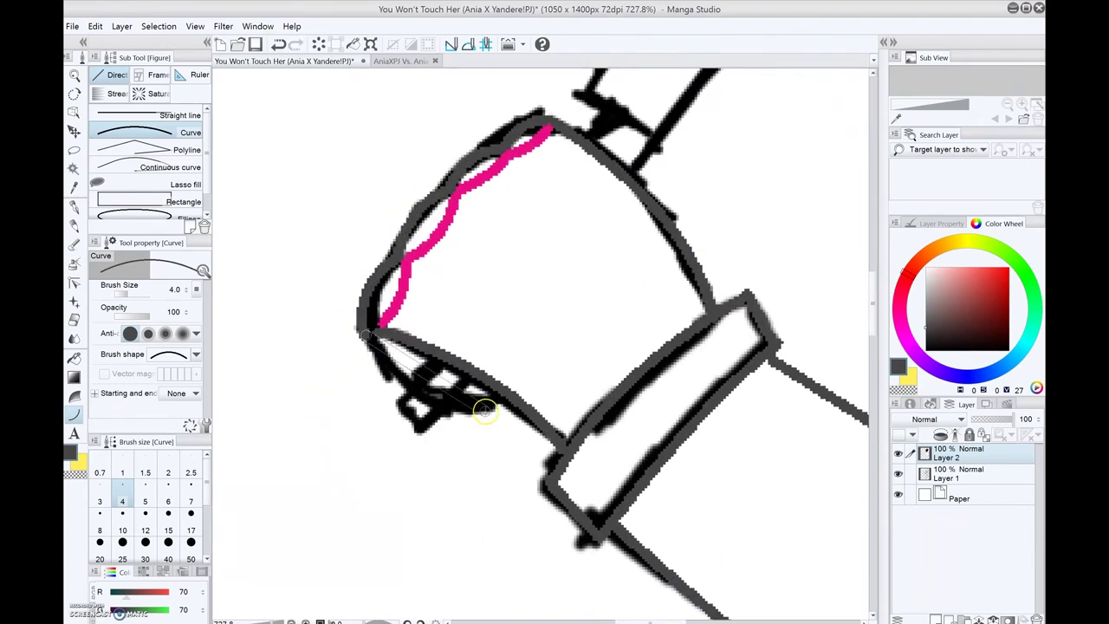
Fill the finger edge pink, the lower fingertip pink and yellow, and the rest of the hand black.
{"action": "key", "text": "w"}
{"action": "left_click", "coordinate": [401, 406]}
{"action": "key", "text": "p"}
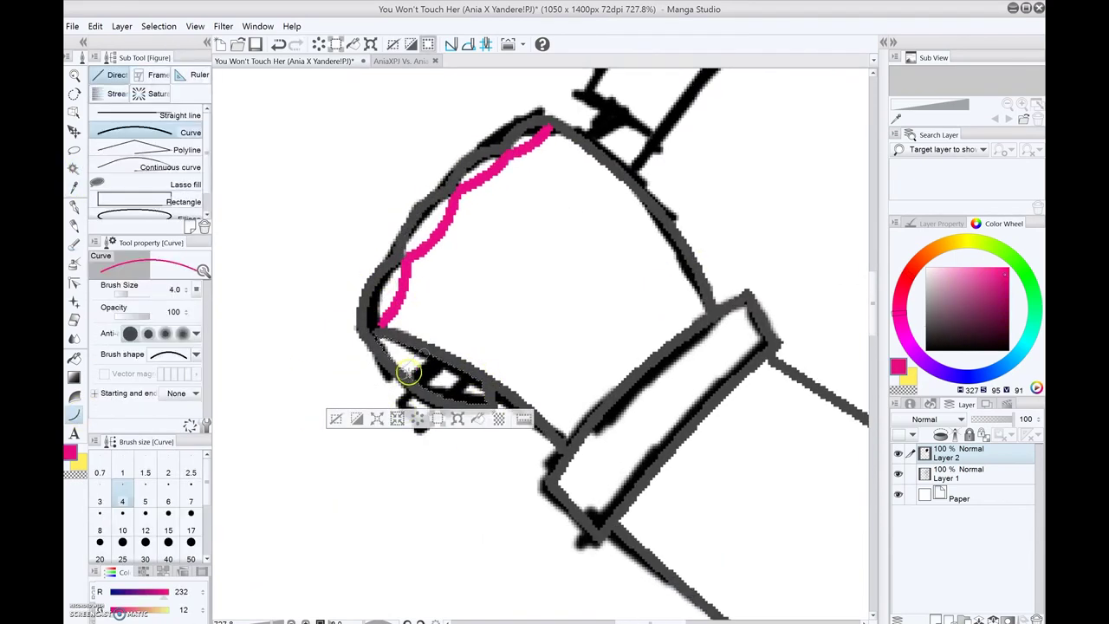
{"action": "key", "text": "g"}
{"action": "left_click", "coordinate": [386, 342]}
{"action": "key", "text": "x"}
{"action": "left_click", "coordinate": [472, 364]}
{"action": "left_click", "coordinate": [537, 260]}
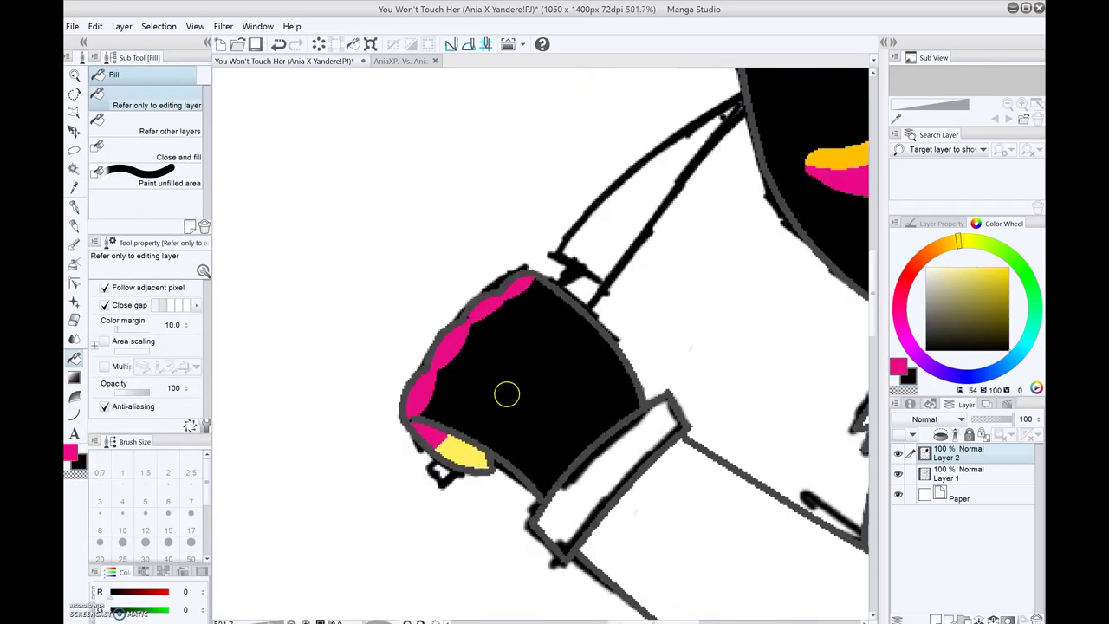
Create a new layer and trace the knife handle above and below the fist in mid grey.
{"action": "scroll", "coordinate": [537, 347], "scroll_direction": "down", "scroll_amount": 1}
{"action": "left_click", "coordinate": [941, 435]}
{"action": "key", "text": "u"}
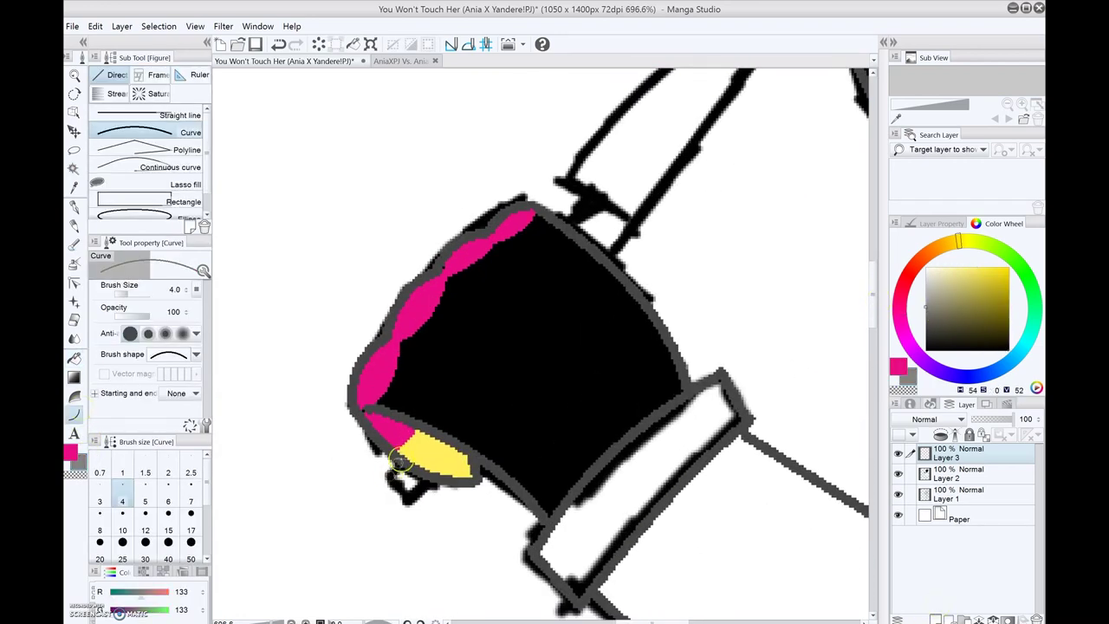
{"action": "left_click_drag", "start_coordinate": [630, 227], "coordinate": [556, 266]}
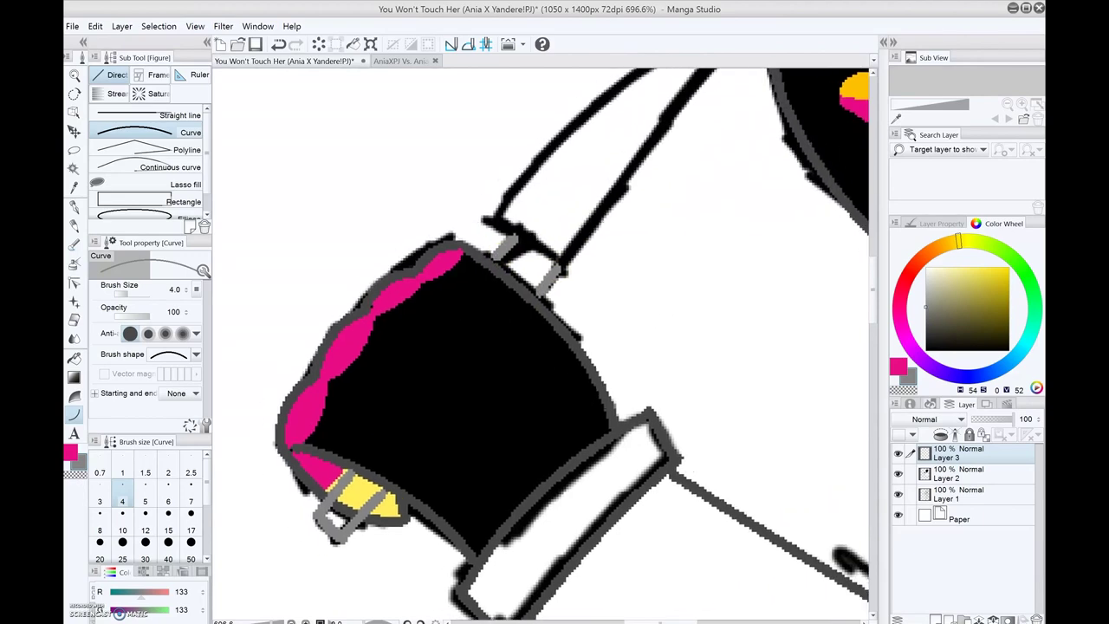
Merge the handle layer into Layer 2 and erase the fingertip colour inside the handle's lower end.
{"action": "key", "text": "alt+bracketleft"}
{"action": "key", "text": "e"}
{"action": "key", "text": "ctrl+z"}
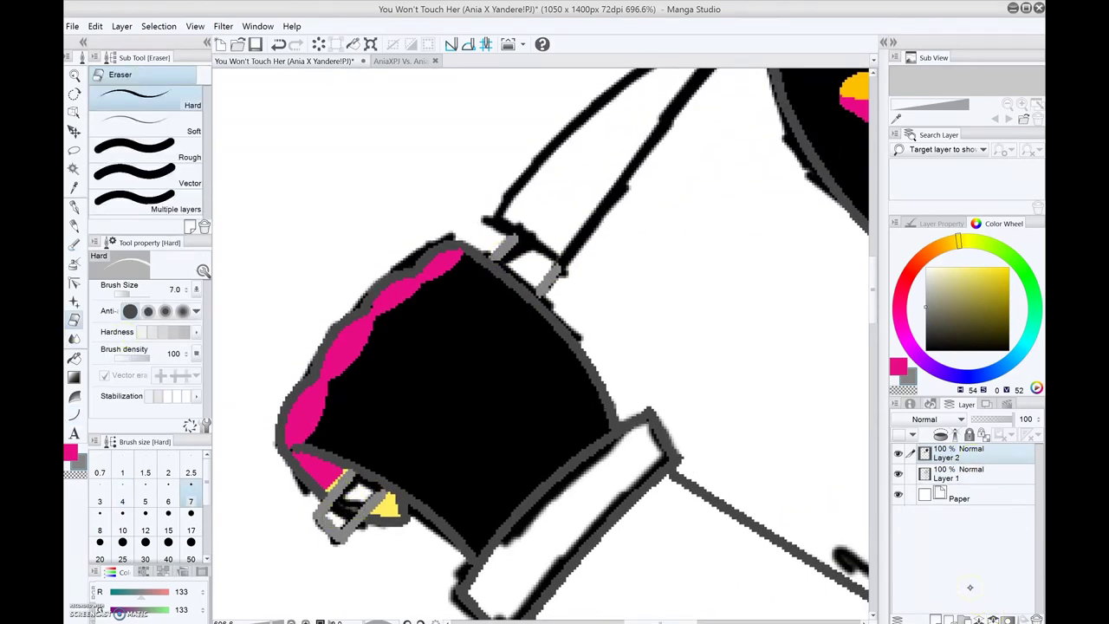
{"action": "left_click_drag", "start_coordinate": [344, 518], "coordinate": [292, 596]}
Trace the blade's base in light grey, and its two curved edges up to the tip over the face on a new layer.
{"action": "left_click", "coordinate": [73, 379]}
{"action": "left_click", "coordinate": [74, 414]}
{"action": "left_click_drag", "start_coordinate": [606, 260], "coordinate": [494, 322]}
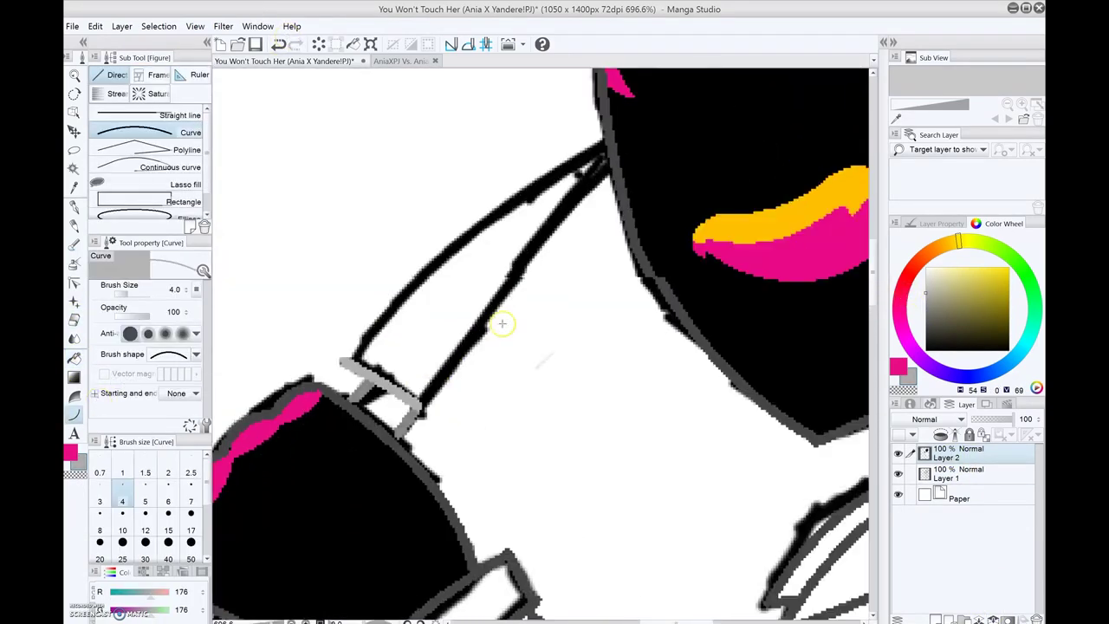
{"action": "scroll", "coordinate": [693, 303], "scroll_direction": "down", "scroll_amount": 2}
{"action": "key", "text": "ctrl+shift+n"}
{"action": "left_click_drag", "start_coordinate": [385, 389], "coordinate": [633, 202]}
{"action": "left_click", "coordinate": [493, 243]}
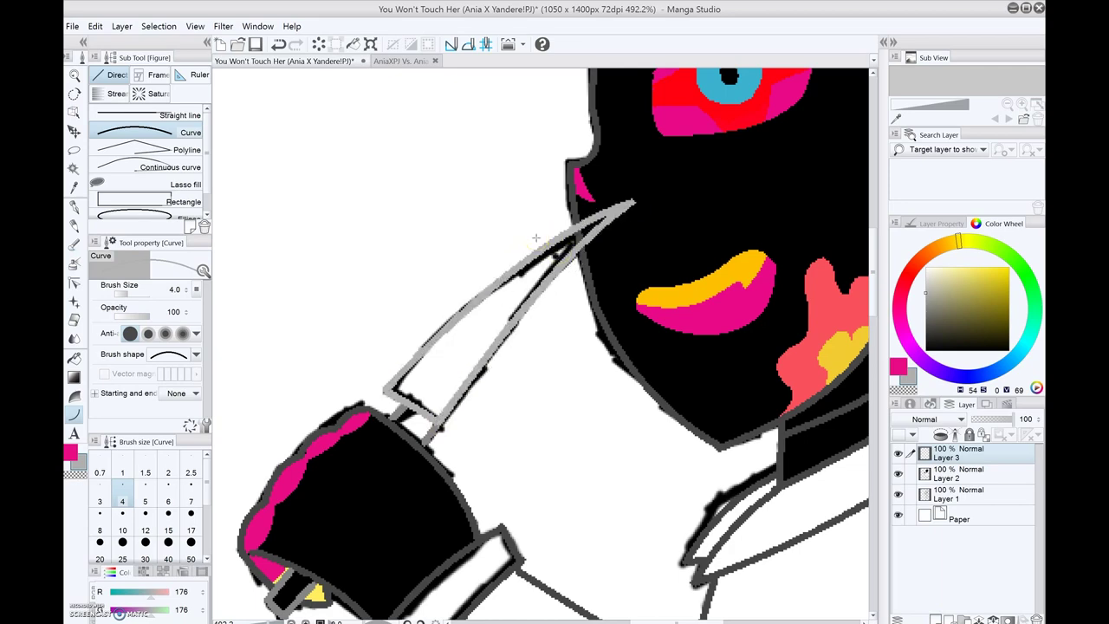
Erase the face colour inside the blade tip and merge the blade layer into Layer 2.
{"action": "key", "text": "e"}
{"action": "scroll", "coordinate": [485, 277], "scroll_direction": "up", "scroll_amount": 3}
{"action": "scroll", "coordinate": [441, 302], "scroll_direction": "down", "scroll_amount": 4}
{"action": "key", "text": "ctrl+e"}
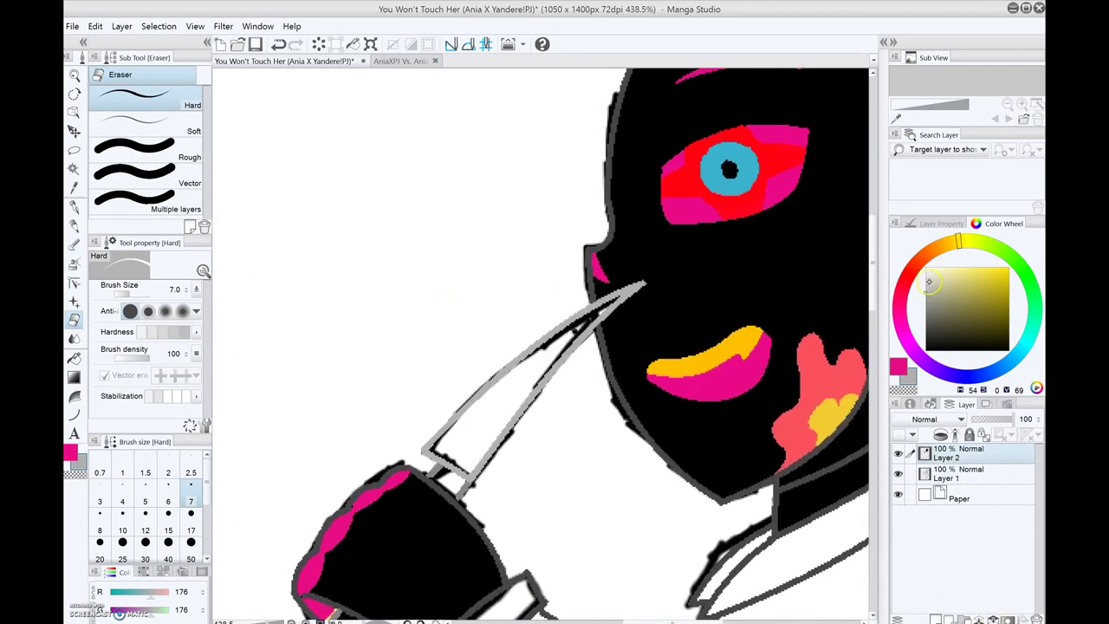
Fill the knife blade light grey and the handle black.
{"action": "key", "text": "g"}
{"action": "left_click", "coordinate": [520, 394]}
{"action": "scroll", "coordinate": [519, 223], "scroll_direction": "up", "scroll_amount": 3}
{"action": "scroll", "coordinate": [555, 347], "scroll_direction": "down", "scroll_amount": 2}
{"action": "left_click", "coordinate": [583, 387]}
{"action": "scroll", "coordinate": [583, 387], "scroll_direction": "down", "scroll_amount": 3}
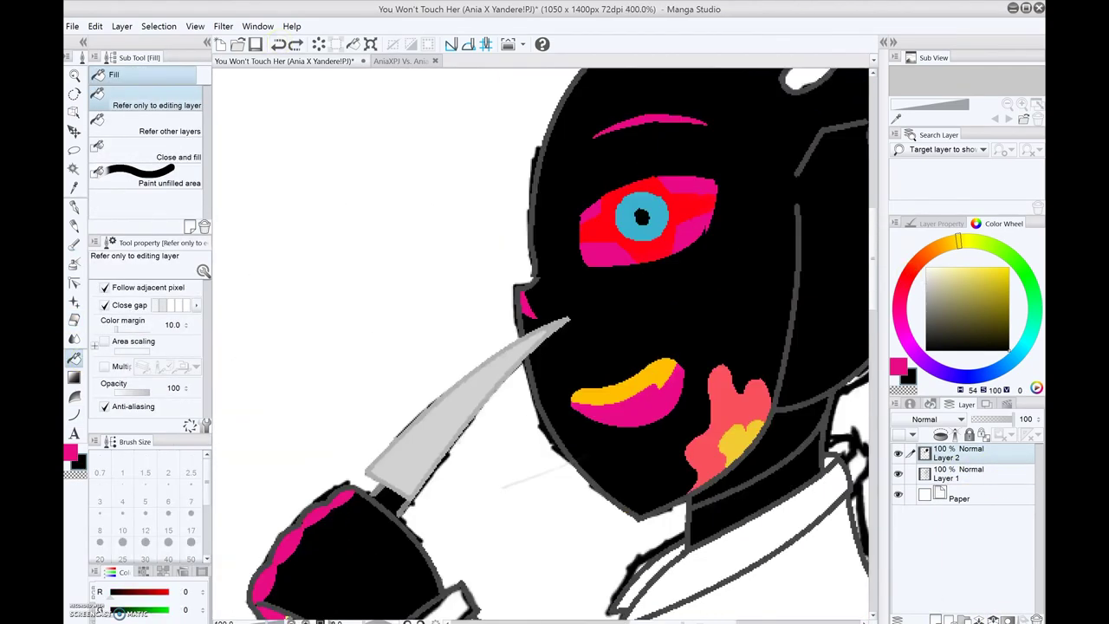
Sample the brown from the reference image and fill the trousers with it.
{"action": "left_click", "coordinate": [400, 61]}
{"action": "key", "text": "i"}
{"action": "left_click", "coordinate": [282, 191]}
{"action": "left_click", "coordinate": [243, 60]}
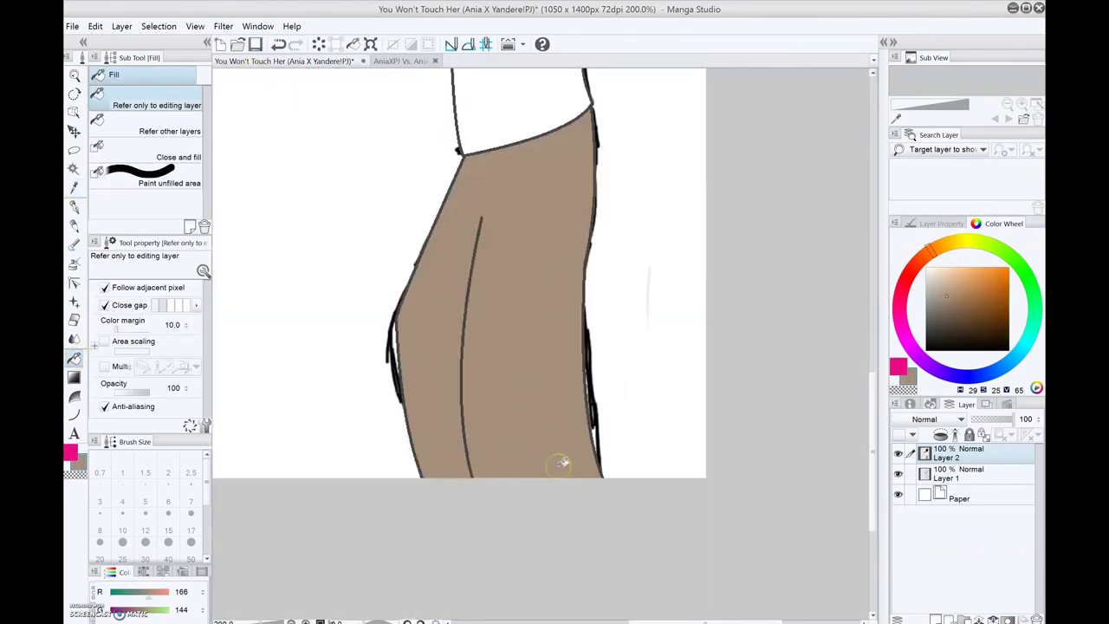
{"action": "scroll", "coordinate": [555, 346], "scroll_direction": "down", "scroll_amount": 3}
{"action": "scroll", "coordinate": [450, 390], "scroll_direction": "up", "scroll_amount": 3}
Add a small white highlight to the blue iris with the G-pen at size 1.5.
{"action": "left_click", "coordinate": [76, 204]}
{"action": "left_click", "coordinate": [128, 290]}
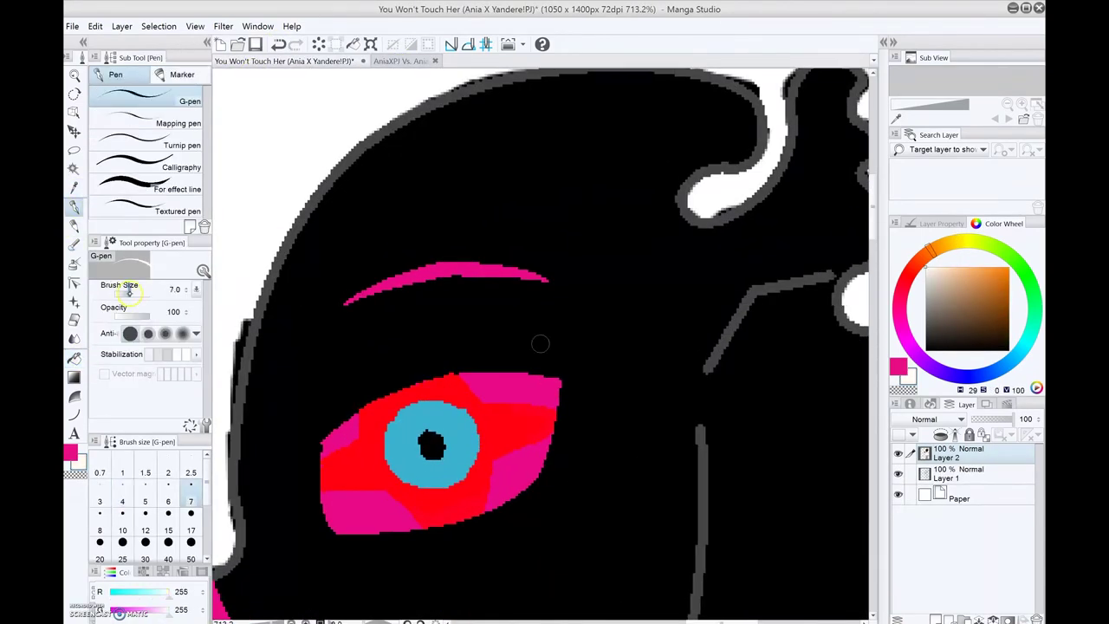
{"action": "scroll", "coordinate": [424, 481], "scroll_direction": "down", "scroll_amount": 5}
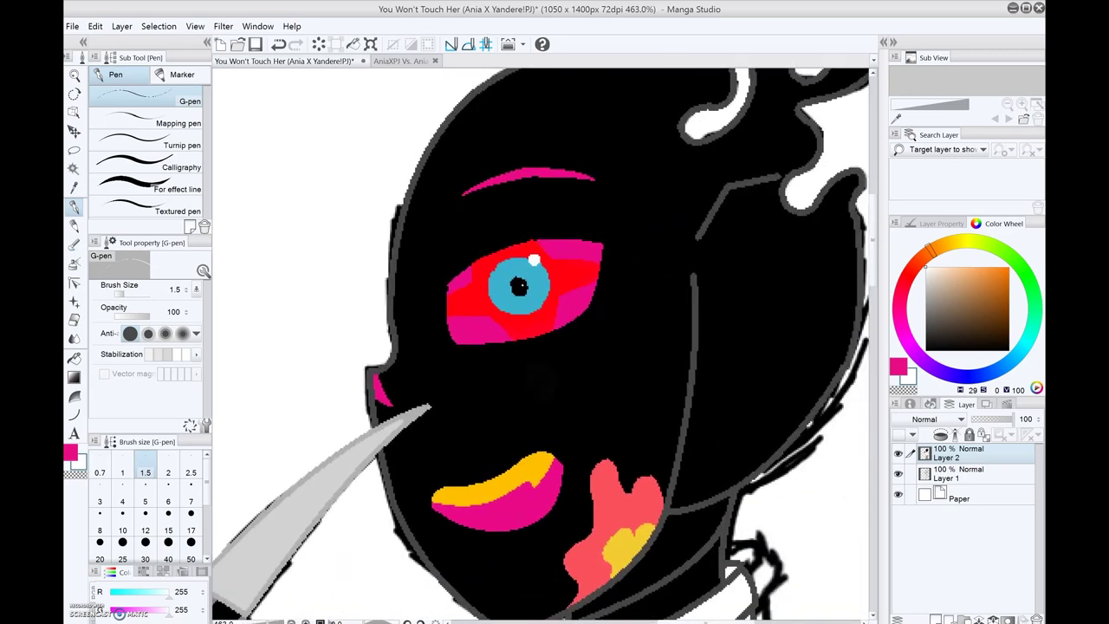
Clear the old sketch from Layer 1 and switch to the black Darker pencil on that layer.
{"action": "left_click", "coordinate": [953, 473]}
{"action": "scroll", "coordinate": [554, 347], "scroll_direction": "down", "scroll_amount": 3}
{"action": "key", "text": "p"}
{"action": "scroll", "coordinate": [555, 347], "scroll_direction": "up", "scroll_amount": 3}
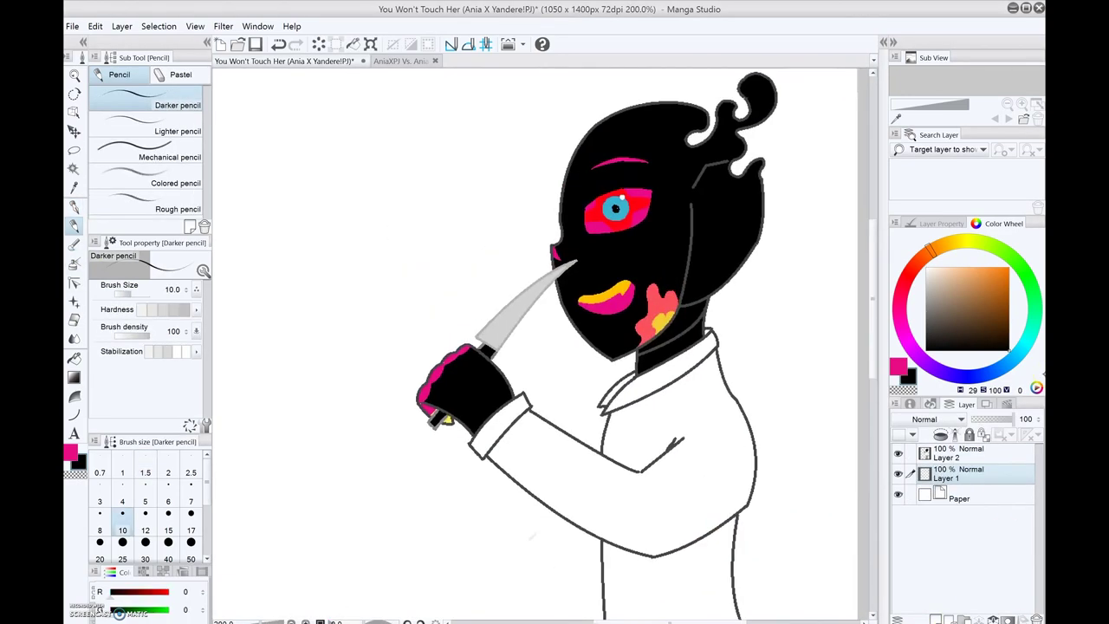
{"action": "scroll", "coordinate": [542, 347], "scroll_direction": "up", "scroll_amount": 1}
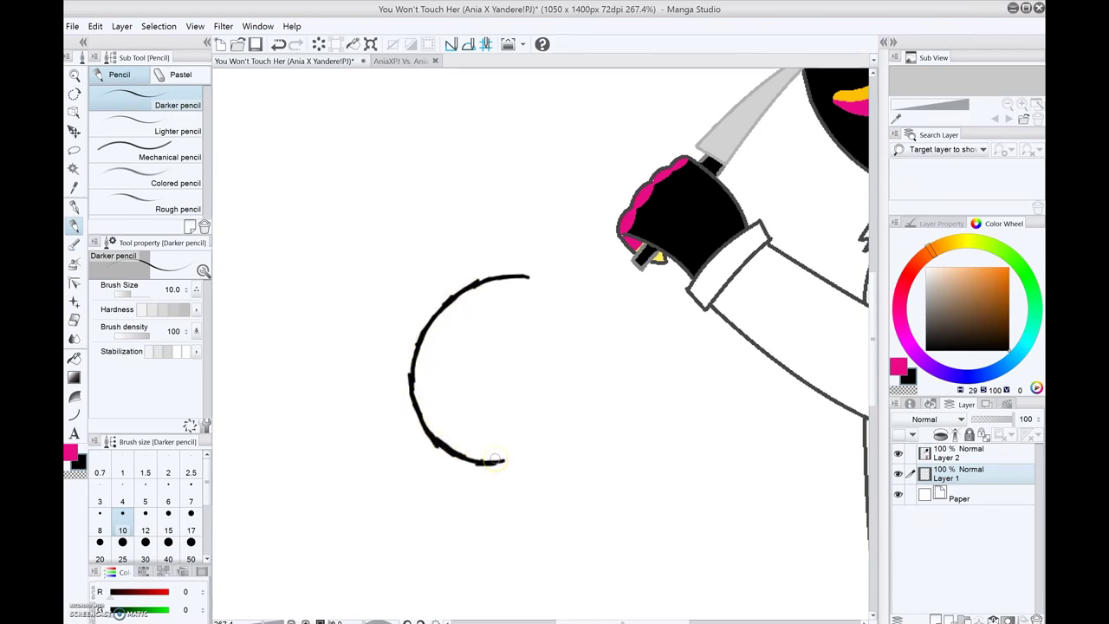
Sketch a rough circle for a second character's head below the knife-holding hand.
{"action": "key", "text": "ctrl+z"}
{"action": "left_click_drag", "start_coordinate": [527, 276], "coordinate": [558, 284]}
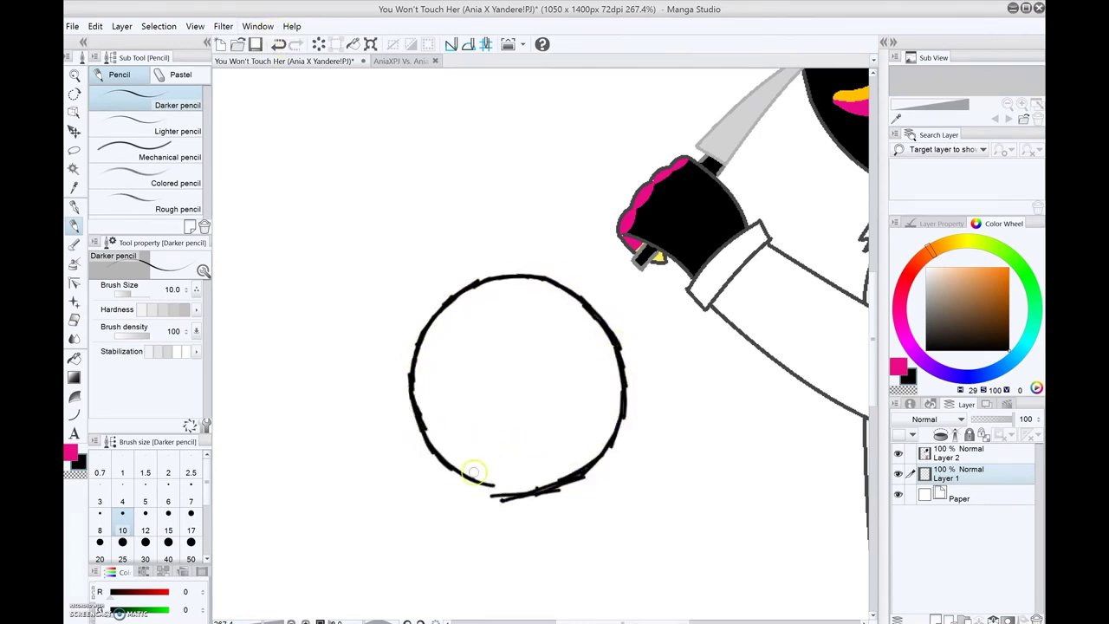
{"action": "scroll", "coordinate": [539, 482], "scroll_direction": "down", "scroll_amount": 3}
{"action": "scroll", "coordinate": [539, 481], "scroll_direction": "up", "scroll_amount": 4}
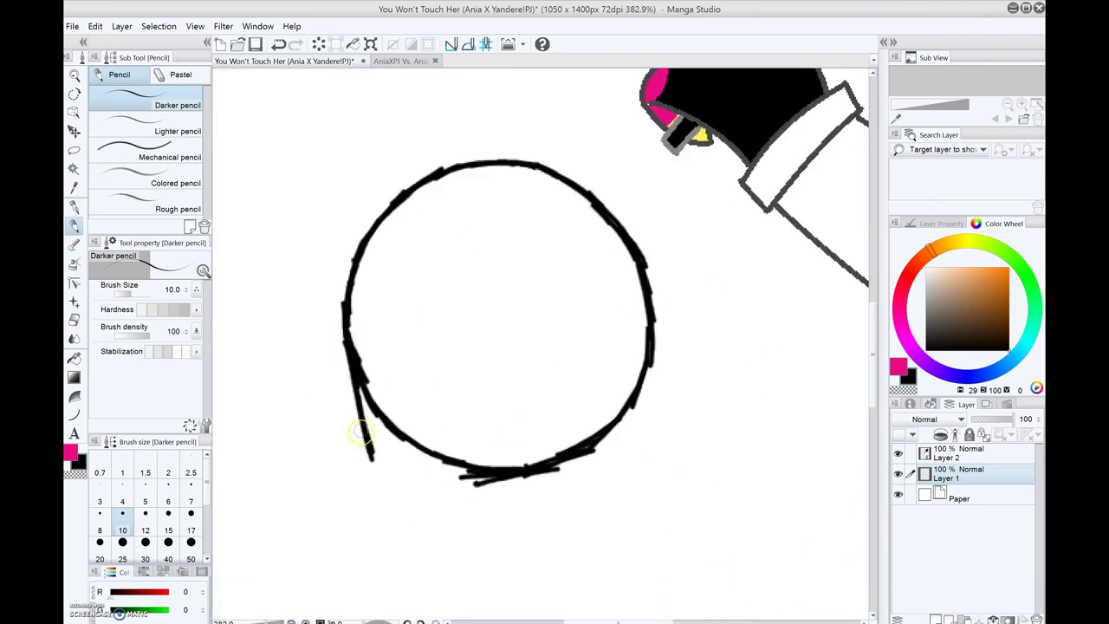
Sketch the second character's pointed jaw, the band with side points across the eyes, and the wide mouth.
{"action": "mouse_move", "coordinate": [361, 431]}
{"action": "left_mouse_down"}
{"action": "mouse_move", "coordinate": [422, 523]}
{"action": "mouse_move", "coordinate": [484, 554]}
{"action": "mouse_move", "coordinate": [536, 529]}
{"action": "mouse_move", "coordinate": [629, 404]}
{"action": "left_mouse_up"}
{"action": "scroll", "coordinate": [632, 388], "scroll_direction": "down", "scroll_amount": 1}
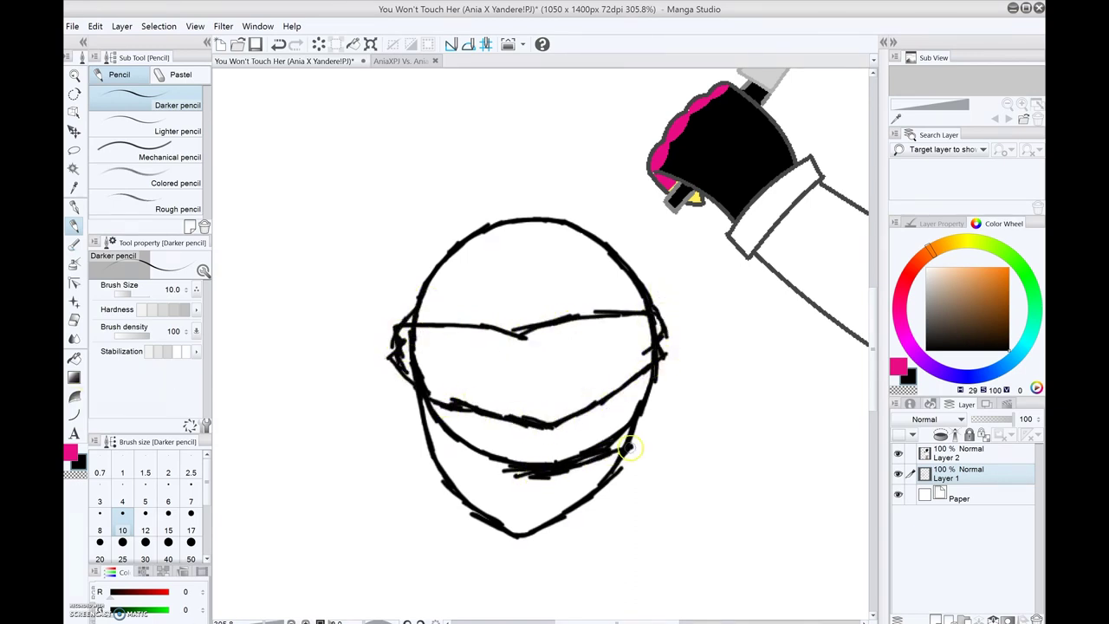
{"action": "left_click_drag", "start_coordinate": [549, 474], "coordinate": [425, 368]}
{"action": "scroll", "coordinate": [420, 366], "scroll_direction": "up", "scroll_amount": 1}
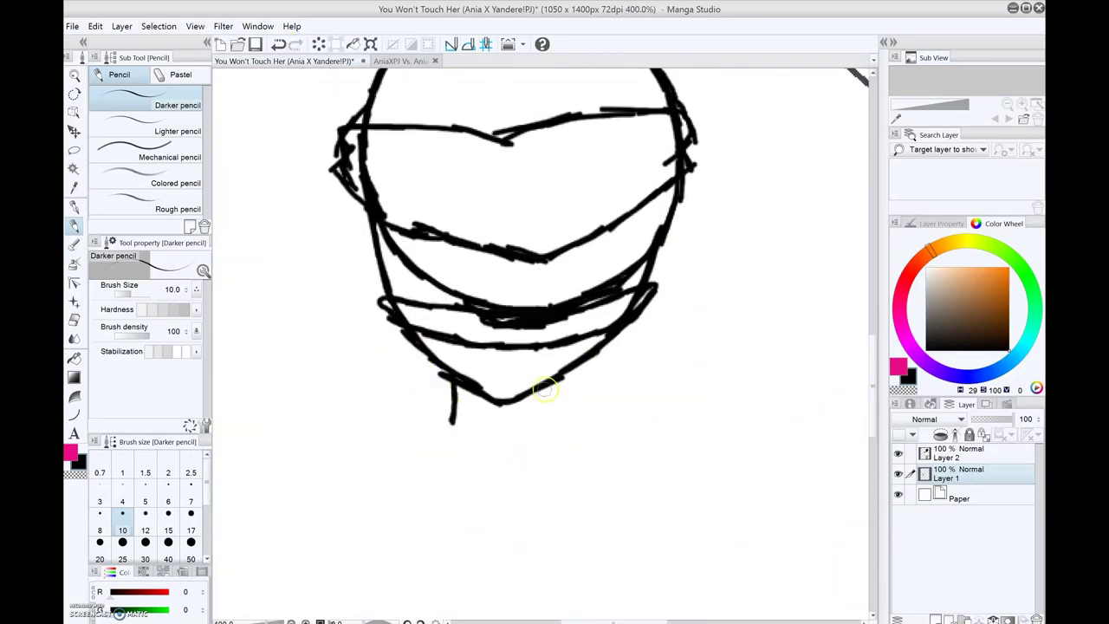
Sketch the second character's neck, V-shaped collar and the curved outer collar edges around it.
{"action": "scroll", "coordinate": [572, 404], "scroll_direction": "down", "scroll_amount": 1}
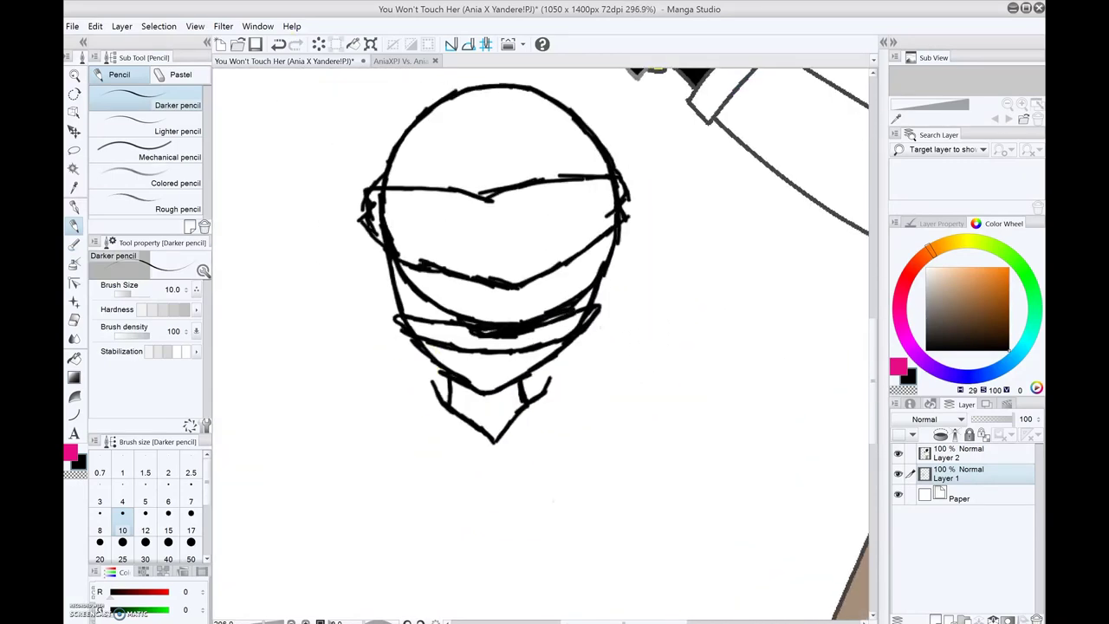
{"action": "left_click_drag", "start_coordinate": [419, 365], "coordinate": [407, 374]}
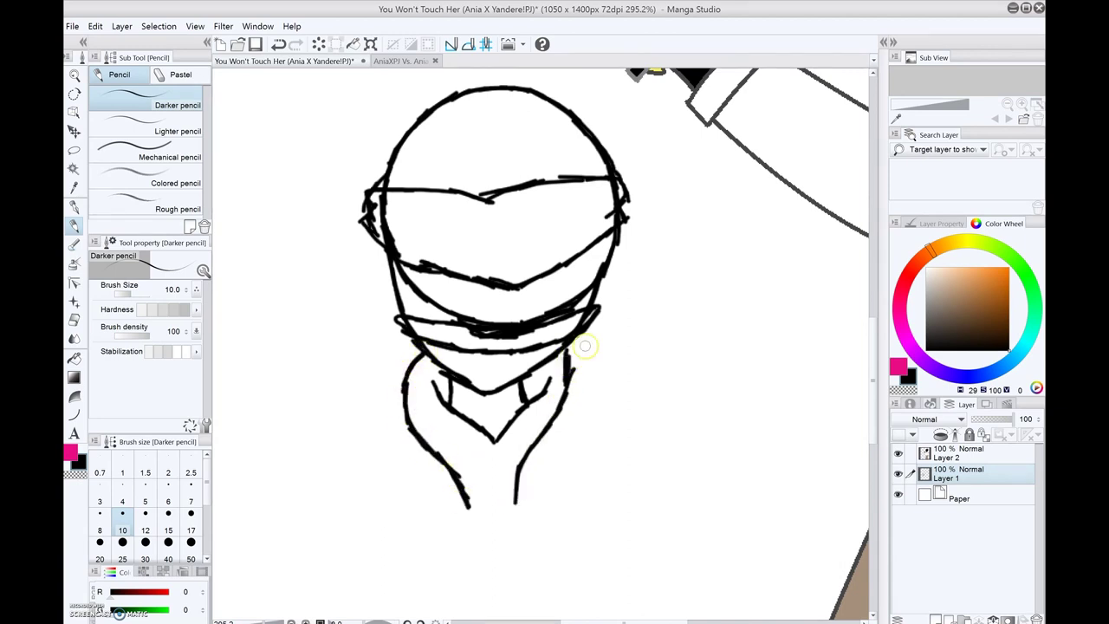
{"action": "key", "text": "ctrl+z"}
{"action": "left_click_drag", "start_coordinate": [573, 366], "coordinate": [567, 354]}
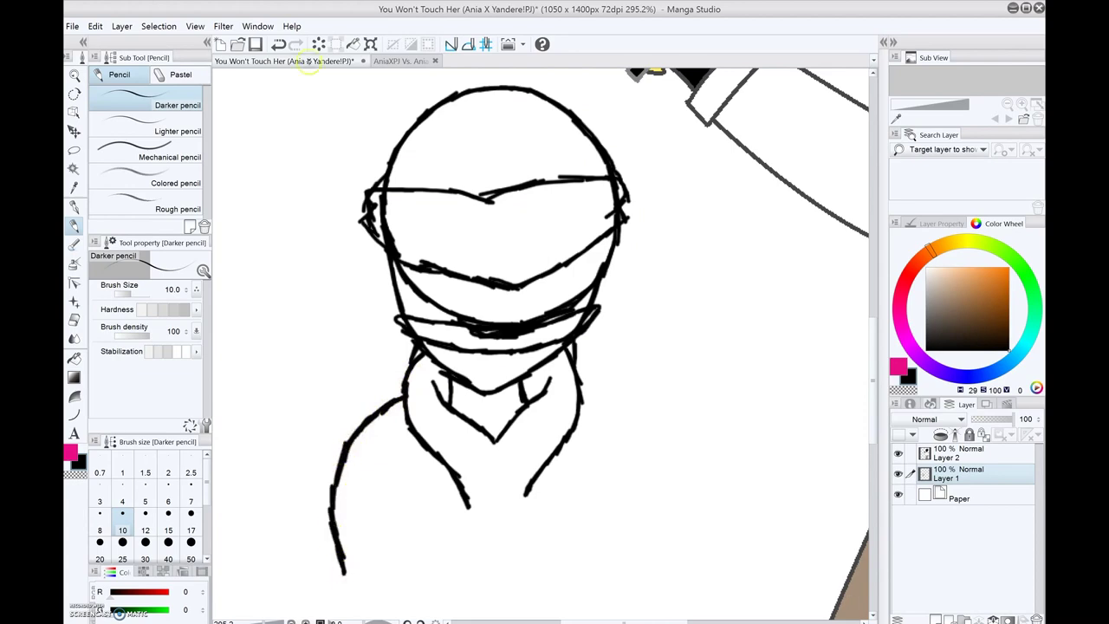
Redraw the shoulder and sketch both arms held behind the back with the sides of the torso.
{"action": "key", "text": "ctrl+z"}
{"action": "left_click_drag", "start_coordinate": [401, 469], "coordinate": [393, 559]}
{"action": "left_click_drag", "start_coordinate": [393, 541], "coordinate": [396, 313]}
{"action": "scroll", "coordinate": [419, 444], "scroll_direction": "down", "scroll_amount": 1}
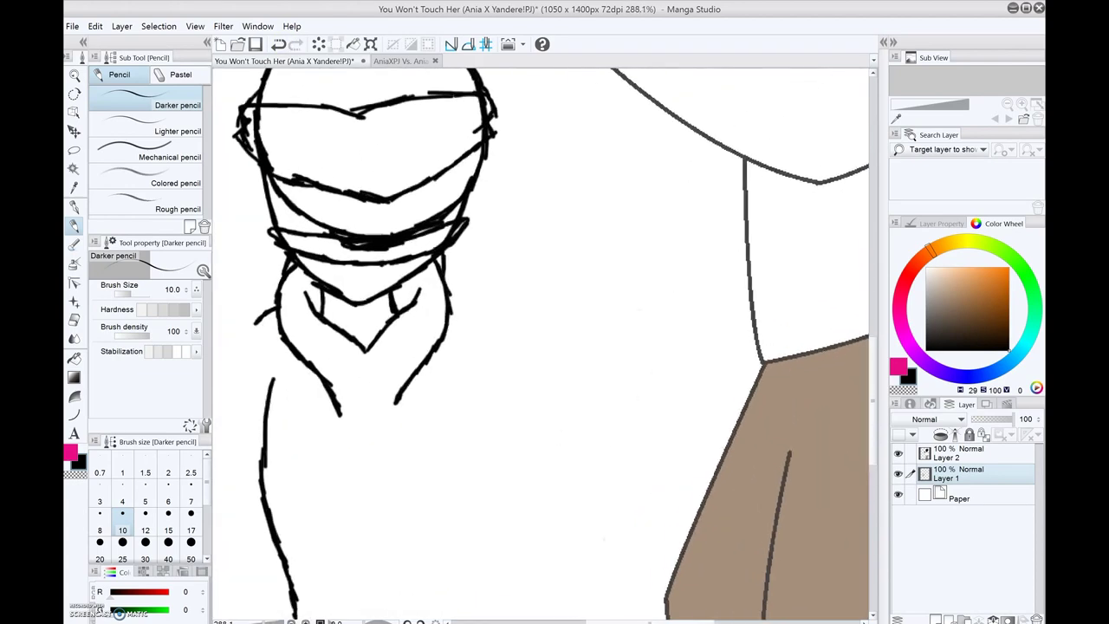
{"action": "mouse_move", "coordinate": [467, 381]}
{"action": "left_mouse_down"}
{"action": "mouse_move", "coordinate": [445, 426]}
{"action": "mouse_move", "coordinate": [466, 411]}
{"action": "left_mouse_up"}
{"action": "mouse_move", "coordinate": [246, 270]}
{"action": "left_mouse_down"}
{"action": "mouse_move", "coordinate": [232, 324]}
{"action": "mouse_move", "coordinate": [262, 410]}
{"action": "left_mouse_up"}
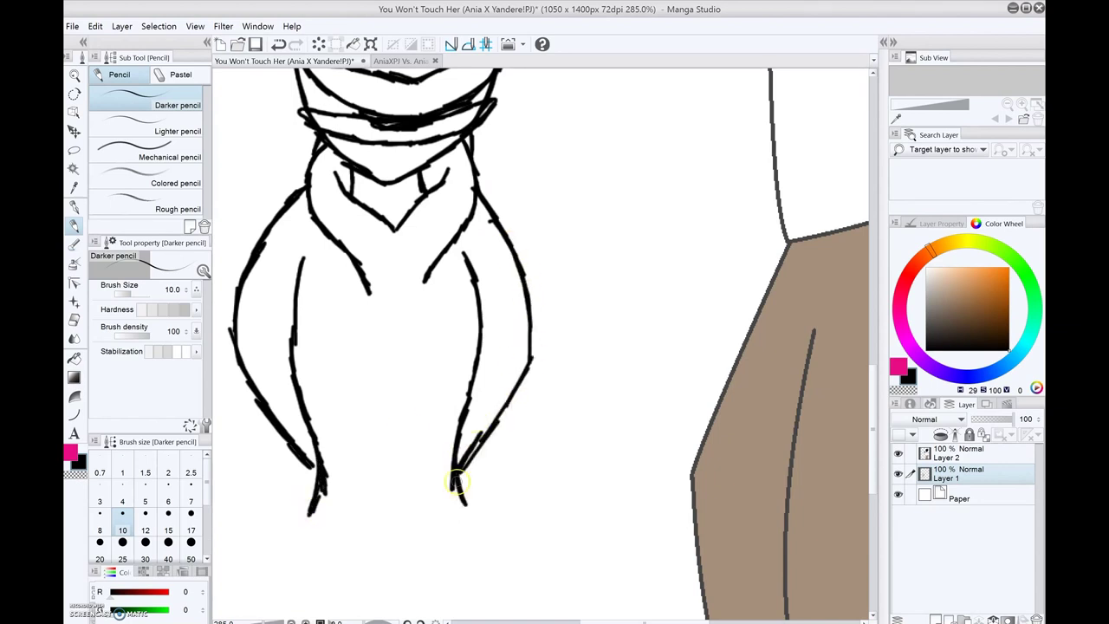
Sketch the second character's shirt hem and erase the lower ends of the outer collar lines.
{"action": "mouse_move", "coordinate": [310, 517]}
{"action": "left_mouse_down"}
{"action": "mouse_move", "coordinate": [359, 535]}
{"action": "mouse_move", "coordinate": [462, 518]}
{"action": "left_mouse_up"}
{"action": "left_click", "coordinate": [75, 318]}
{"action": "left_click_drag", "start_coordinate": [343, 250], "coordinate": [365, 285]}
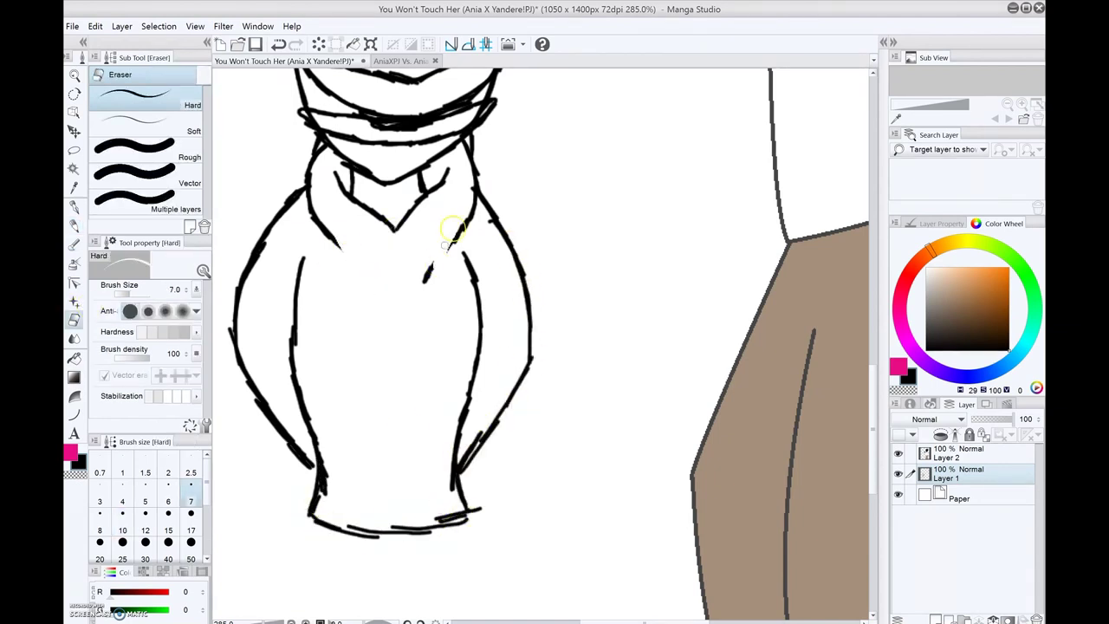
{"action": "scroll", "coordinate": [468, 192], "scroll_direction": "down", "scroll_amount": 3}
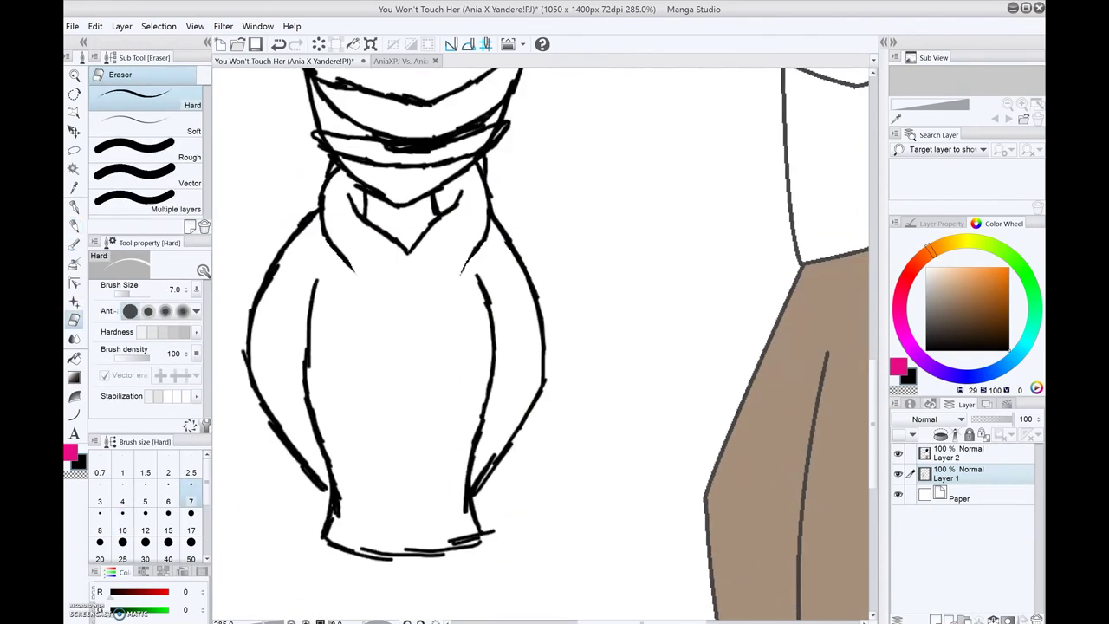
Sketch the outer hips and legs and the inner leg lines below the second character's shirt hem.
{"action": "key", "text": "p"}
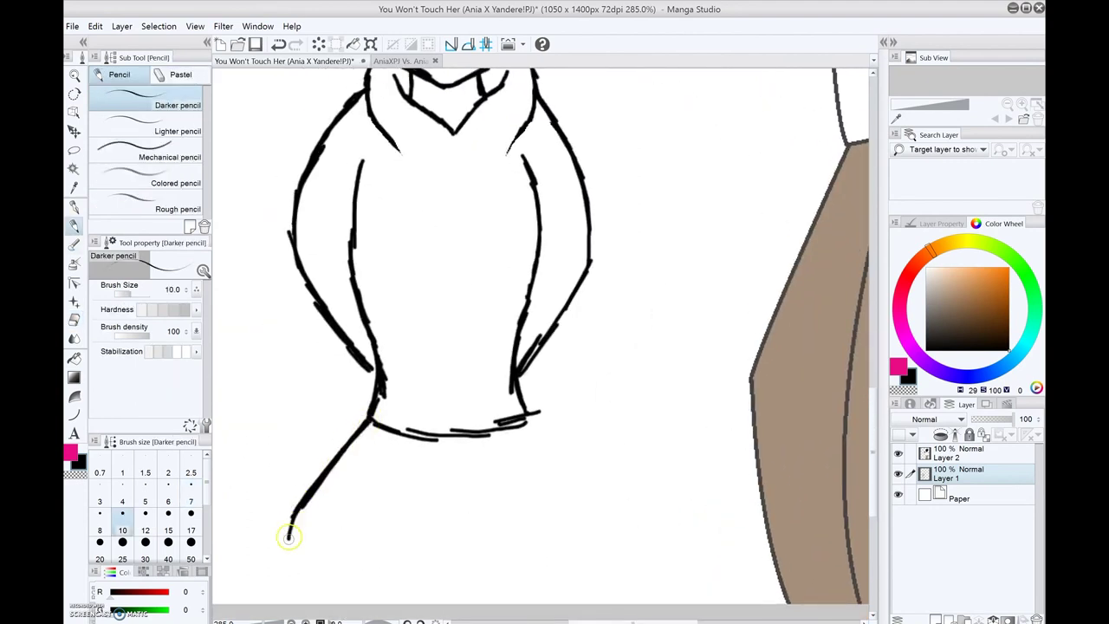
{"action": "left_click_drag", "start_coordinate": [487, 576], "coordinate": [490, 594]}
{"action": "left_click", "coordinate": [278, 43]}
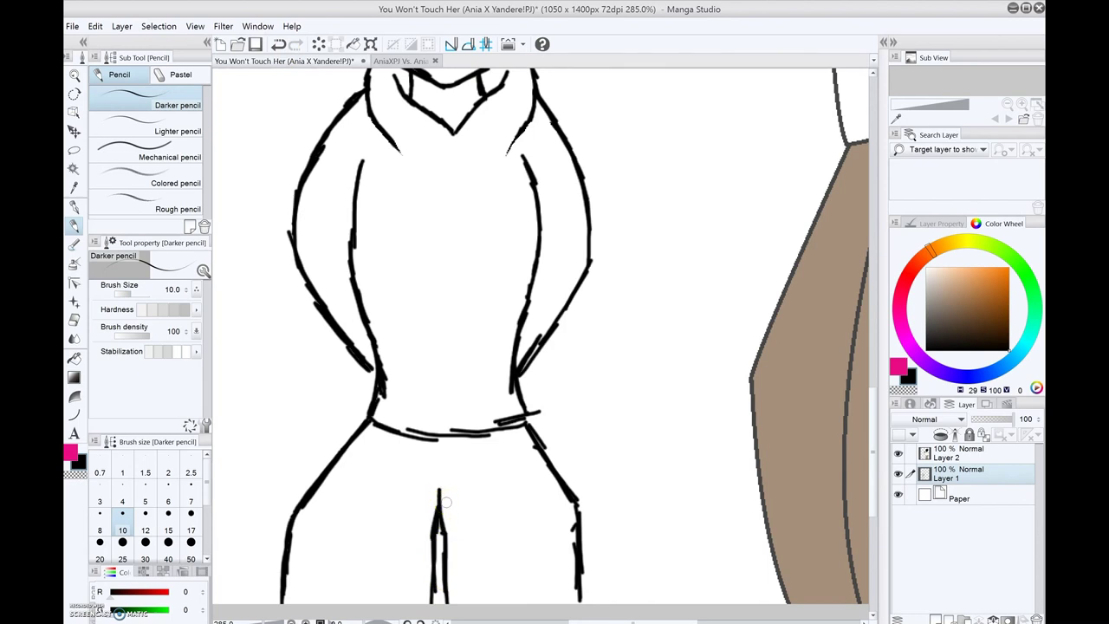
Sketch a chair behind the second character with front legs, seat sides and back posts, and scribble ropes around the waist.
{"action": "left_click_drag", "start_coordinate": [575, 527], "coordinate": [579, 585]}
{"action": "scroll", "coordinate": [574, 554], "scroll_direction": "up", "scroll_amount": 1}
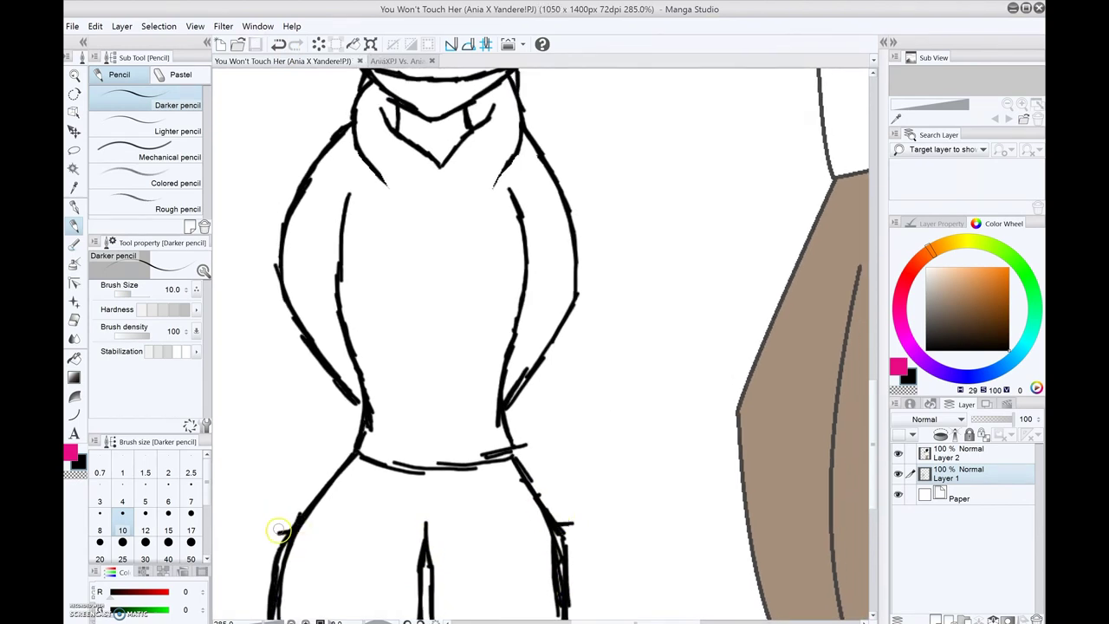
{"action": "key", "text": "ctrl+z"}
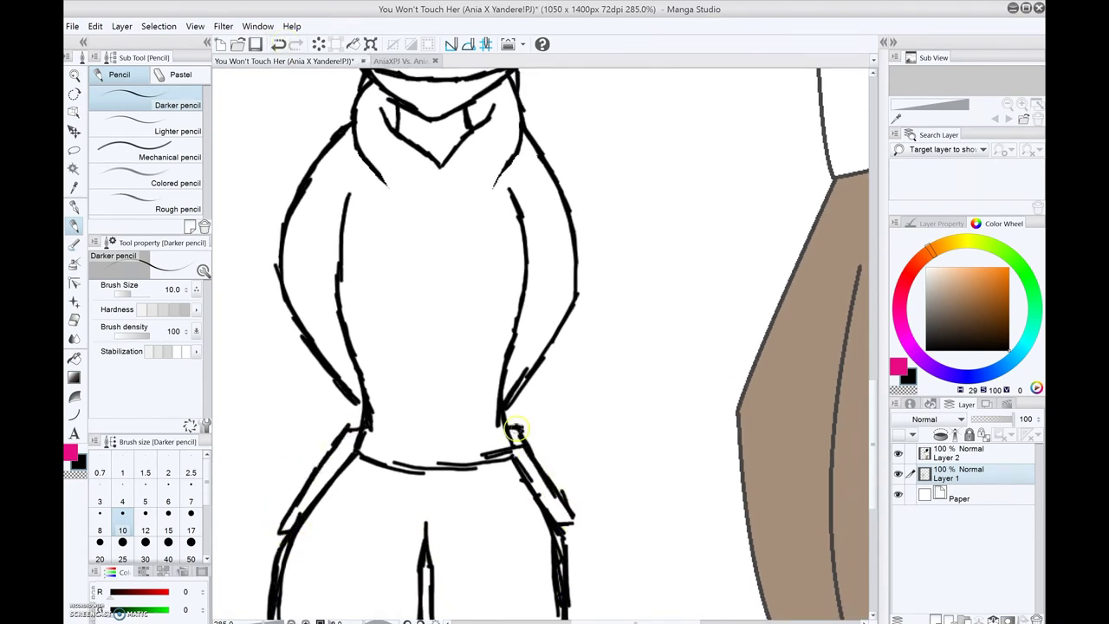
{"action": "scroll", "coordinate": [515, 428], "scroll_direction": "up", "scroll_amount": 3}
{"action": "left_click_drag", "start_coordinate": [522, 198], "coordinate": [529, 248]}
{"action": "scroll", "coordinate": [528, 248], "scroll_direction": "up", "scroll_amount": 1}
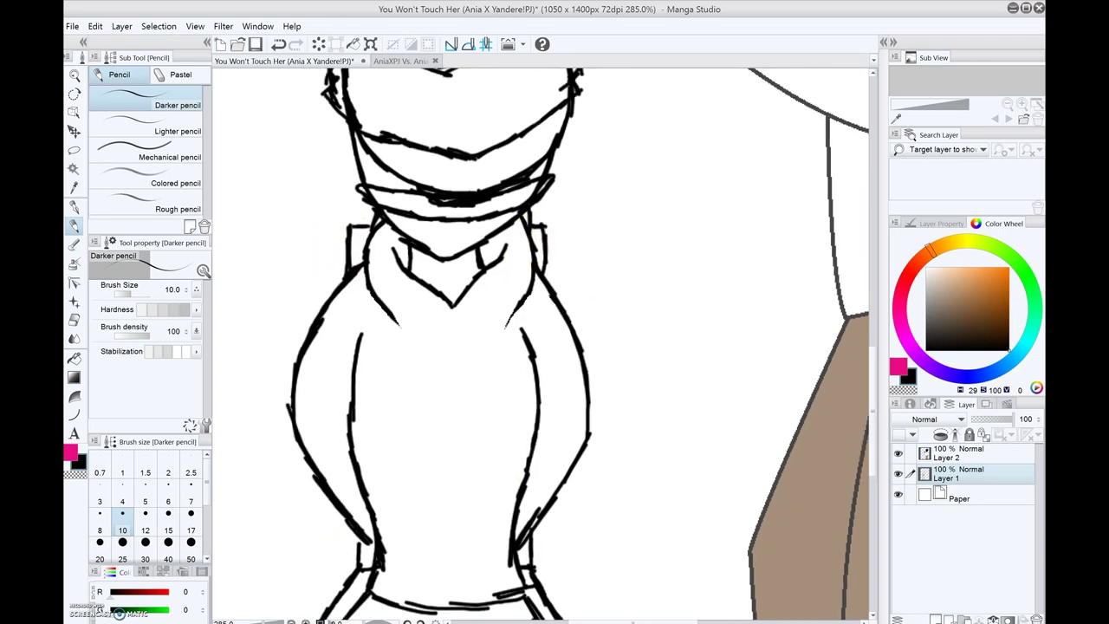
{"action": "mouse_move", "coordinate": [354, 518]}
{"action": "left_mouse_down"}
{"action": "mouse_move", "coordinate": [518, 535]}
{"action": "mouse_move", "coordinate": [489, 520]}
{"action": "mouse_move", "coordinate": [339, 510]}
{"action": "mouse_move", "coordinate": [483, 502]}
{"action": "mouse_move", "coordinate": [355, 553]}
{"action": "mouse_move", "coordinate": [540, 552]}
{"action": "left_mouse_up"}
{"action": "scroll", "coordinate": [541, 552], "scroll_direction": "up", "scroll_amount": 5}
Add a new layer above the sketch and trace the blindfold's outline in black with a size 4.0 Curve.
{"action": "left_click", "coordinate": [929, 614]}
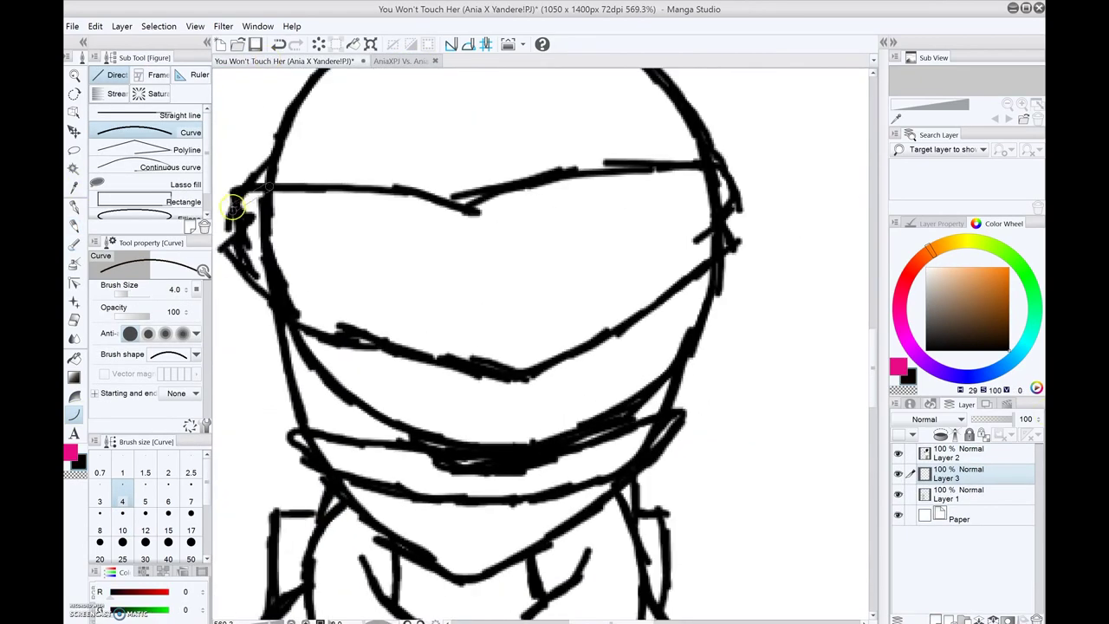
{"action": "left_click", "coordinate": [316, 351]}
{"action": "mouse_move", "coordinate": [317, 351]}
{"action": "left_mouse_down"}
{"action": "mouse_move", "coordinate": [631, 329]}
{"action": "mouse_move", "coordinate": [721, 216]}
{"action": "left_mouse_up"}
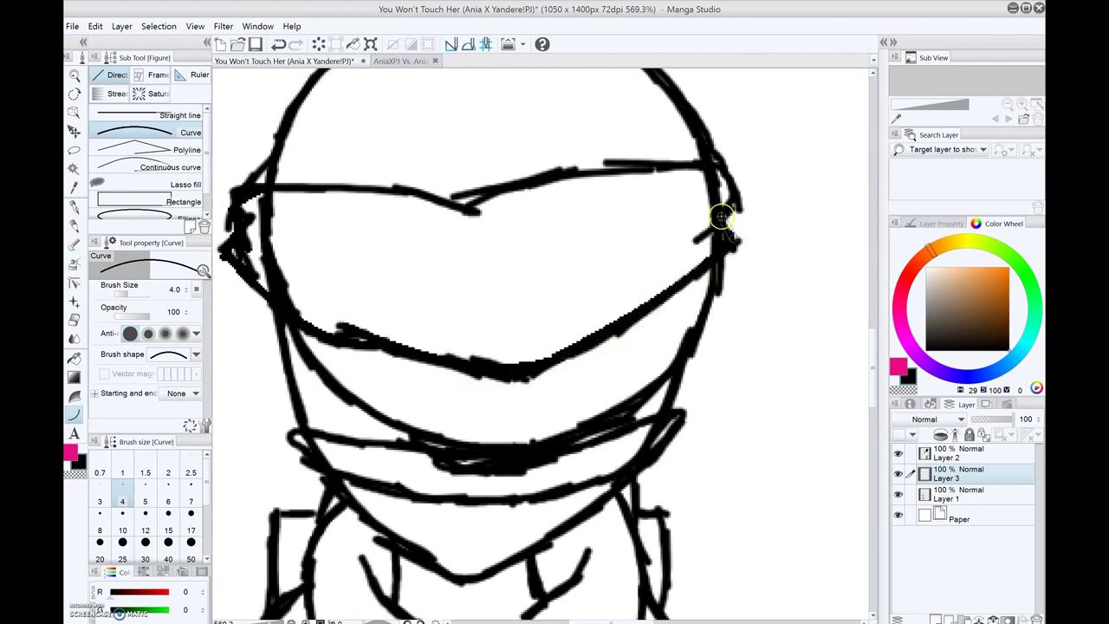
{"action": "left_click", "coordinate": [462, 197]}
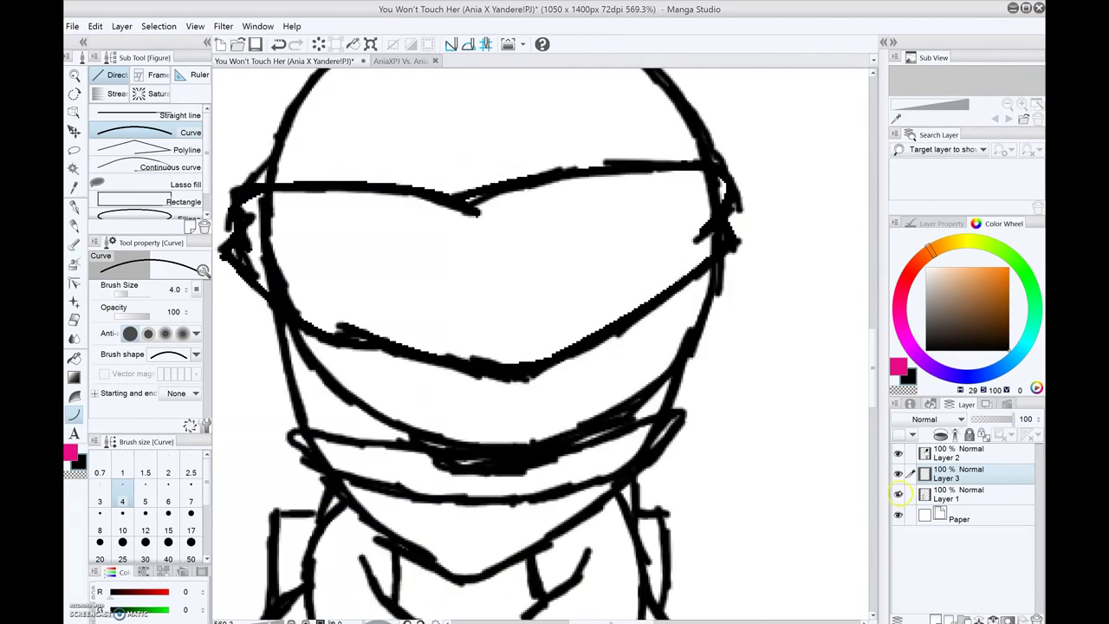
Trace the upper and lower edges and both ends of the gag band across the second character's mouth.
{"action": "left_click_drag", "start_coordinate": [313, 429], "coordinate": [632, 421]}
{"action": "left_click", "coordinate": [304, 458]}
{"action": "left_click_drag", "start_coordinate": [304, 459], "coordinate": [668, 421]}
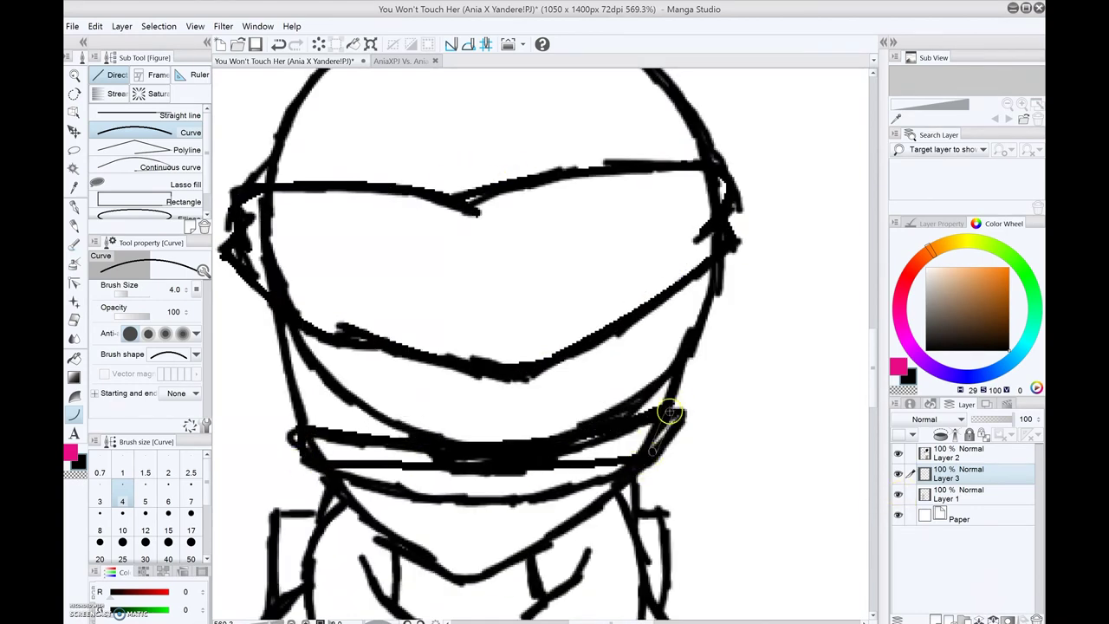
{"action": "left_click", "coordinate": [668, 421]}
Trace the top of the head, the cheeks and the pointed chin, and check the lines with the sketch hidden.
{"action": "left_click", "coordinate": [599, 367]}
{"action": "mouse_move", "coordinate": [684, 372]}
{"action": "left_mouse_down"}
{"action": "mouse_move", "coordinate": [459, 187]}
{"action": "mouse_move", "coordinate": [235, 372]}
{"action": "left_mouse_up"}
{"action": "left_click", "coordinate": [604, 178]}
{"action": "scroll", "coordinate": [281, 216], "scroll_direction": "down", "scroll_amount": 5}
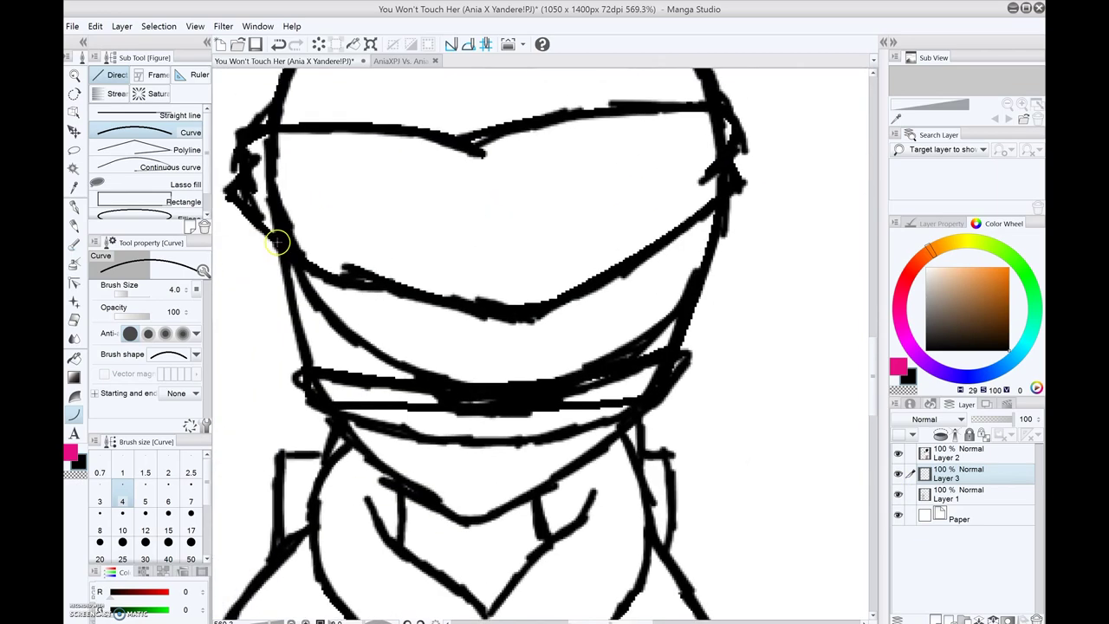
{"action": "mouse_move", "coordinate": [450, 494]}
{"action": "left_mouse_down"}
{"action": "mouse_move", "coordinate": [475, 520]}
{"action": "mouse_move", "coordinate": [656, 403]}
{"action": "left_mouse_up"}
{"action": "scroll", "coordinate": [451, 467], "scroll_direction": "up", "scroll_amount": 3}
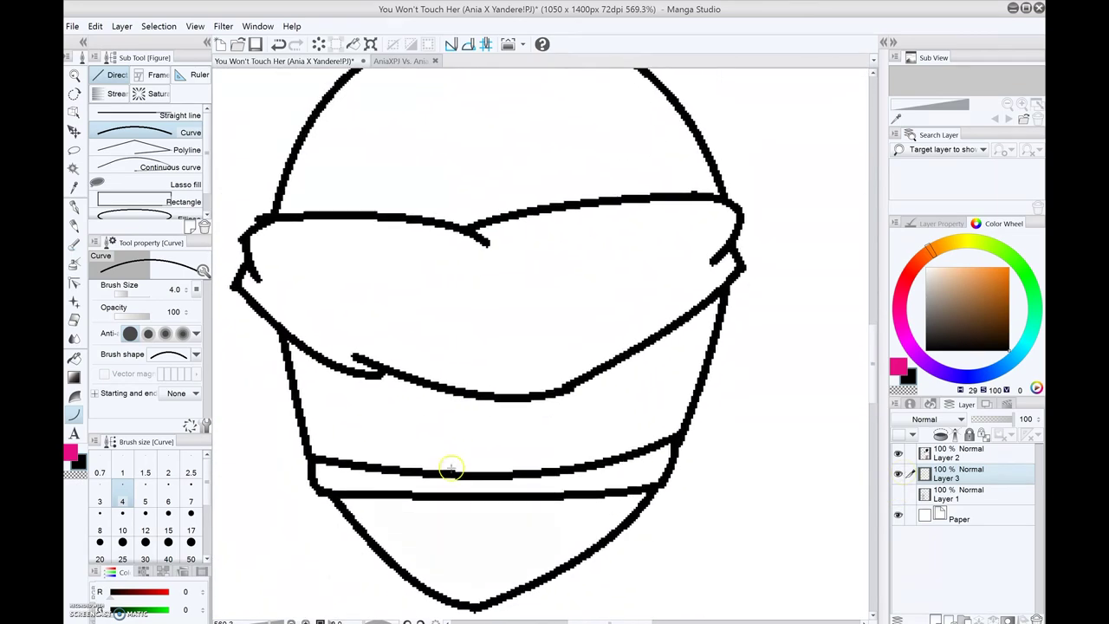
{"action": "key", "text": "e"}
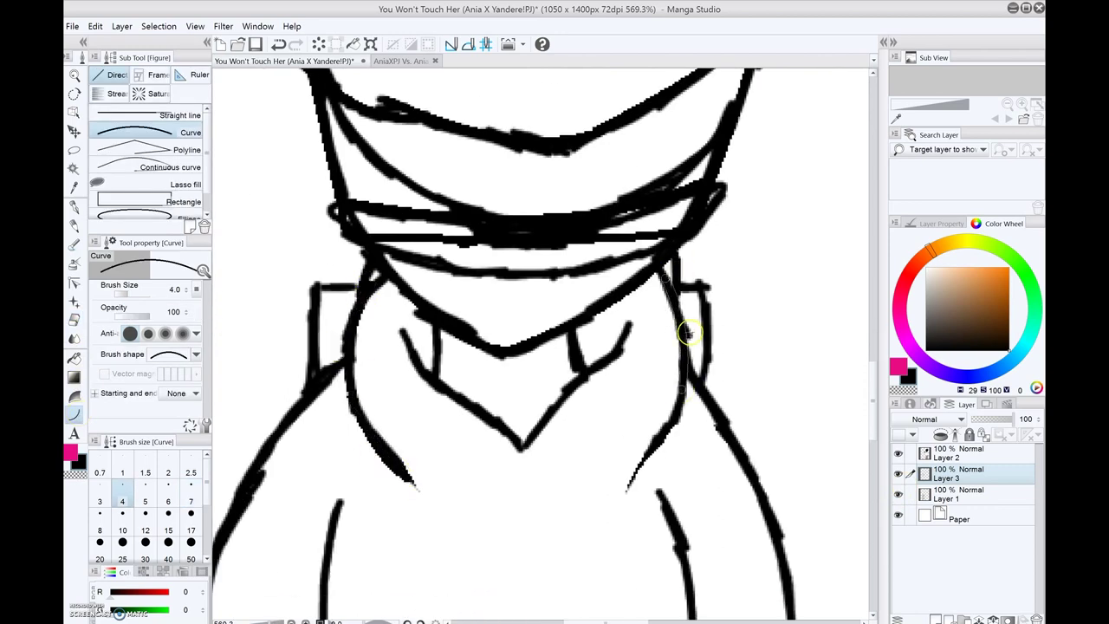
Trace the outer collar edges, the V-shaped neckline and the neck lines below the chin.
{"action": "left_click", "coordinate": [687, 332]}
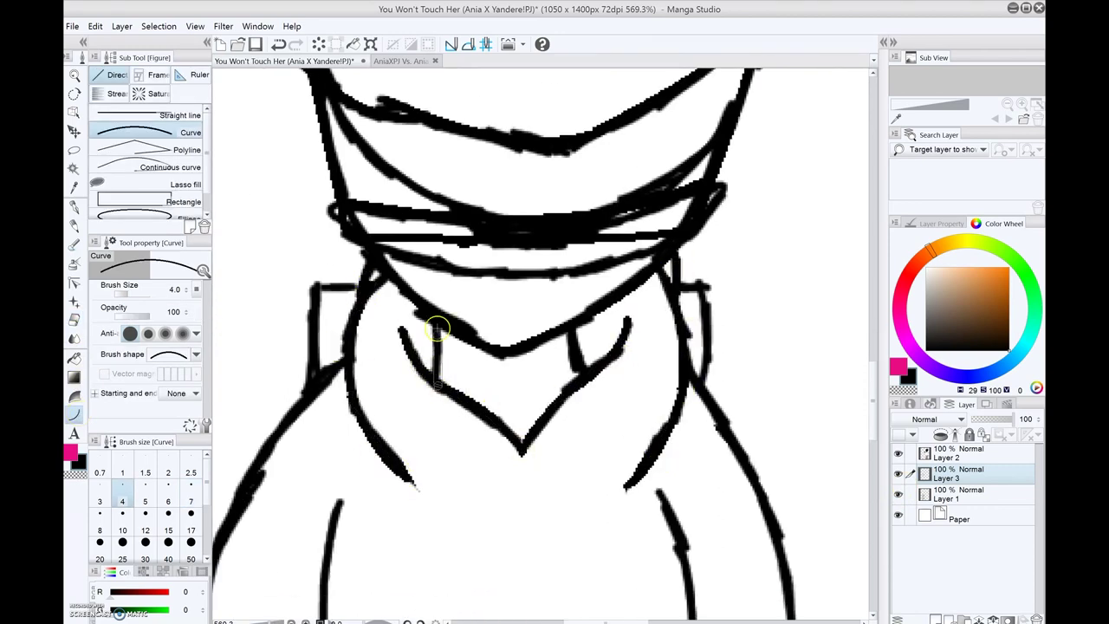
{"action": "left_click", "coordinate": [511, 406]}
{"action": "mouse_move", "coordinate": [511, 406]}
{"action": "left_mouse_down"}
{"action": "mouse_move", "coordinate": [601, 317]}
{"action": "mouse_move", "coordinate": [610, 403]}
{"action": "left_mouse_up"}
Trace the outer arm curves, the sides of the torso and the curved shirt hem.
{"action": "scroll", "coordinate": [329, 363], "scroll_direction": "down", "scroll_amount": 5}
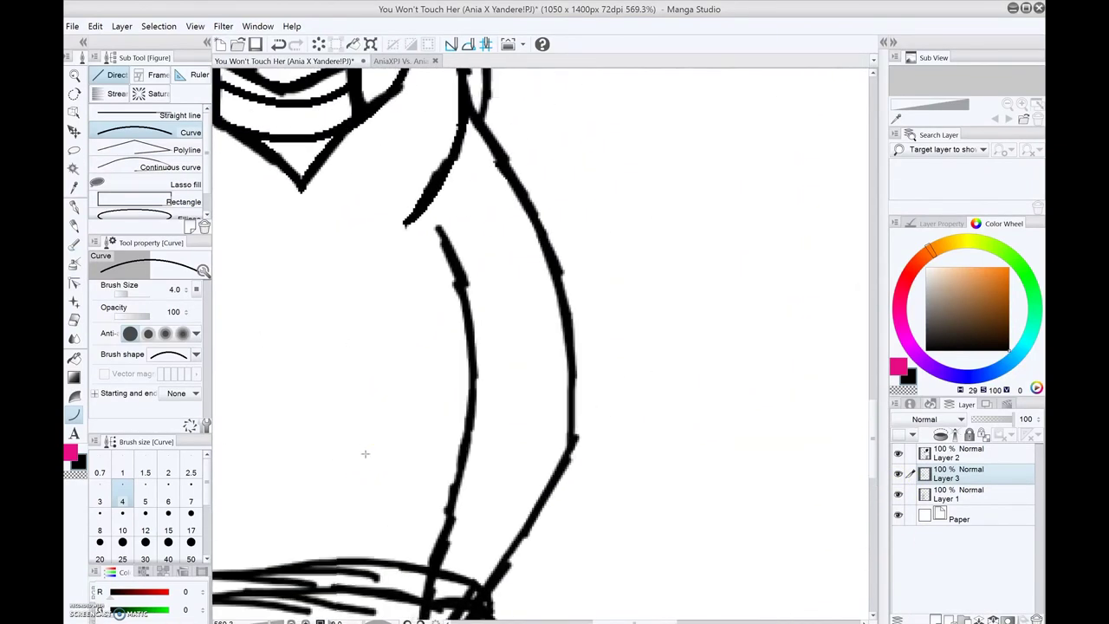
{"action": "left_click_drag", "start_coordinate": [468, 104], "coordinate": [576, 446]}
{"action": "scroll", "coordinate": [576, 446], "scroll_direction": "up", "scroll_amount": 5}
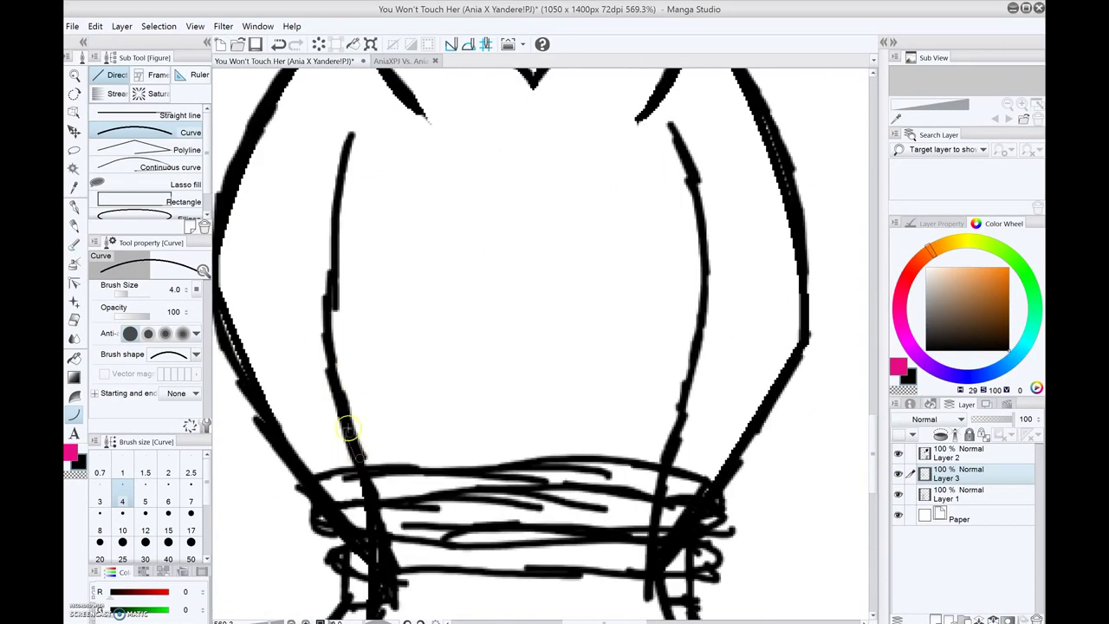
{"action": "left_click_drag", "start_coordinate": [502, 420], "coordinate": [314, 340]}
{"action": "key", "text": "Escape"}
{"action": "scroll", "coordinate": [314, 340], "scroll_direction": "up", "scroll_amount": 3}
{"action": "scroll", "coordinate": [527, 361], "scroll_direction": "down", "scroll_amount": 3}
{"action": "scroll", "coordinate": [526, 332], "scroll_direction": "up", "scroll_amount": 3}
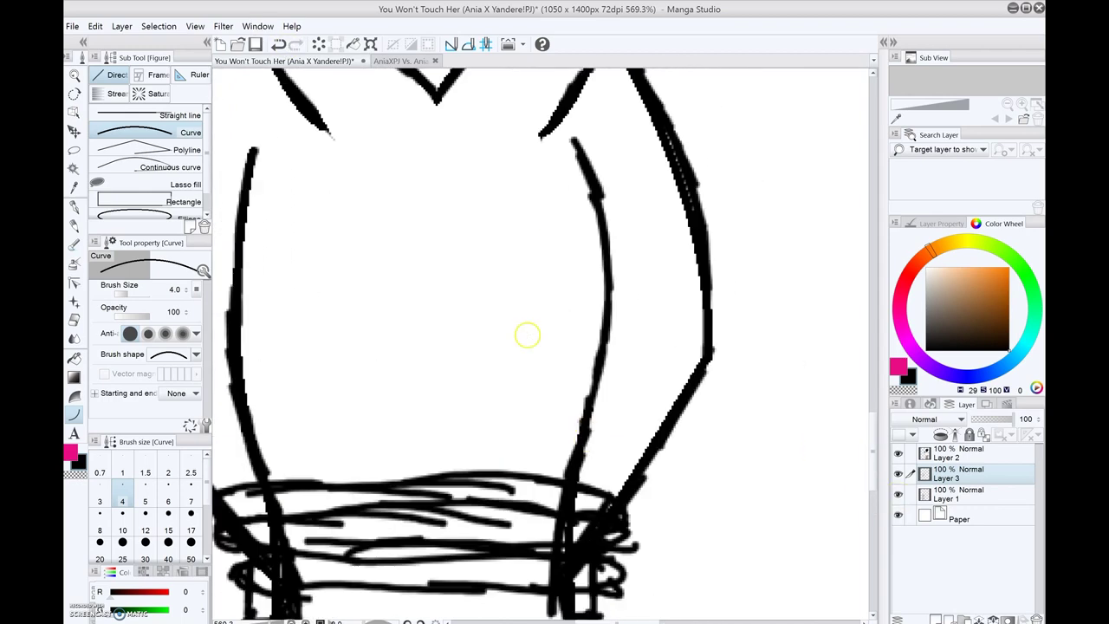
{"action": "scroll", "coordinate": [637, 277], "scroll_direction": "down", "scroll_amount": 3}
{"action": "left_click_drag", "start_coordinate": [372, 522], "coordinate": [680, 524]}
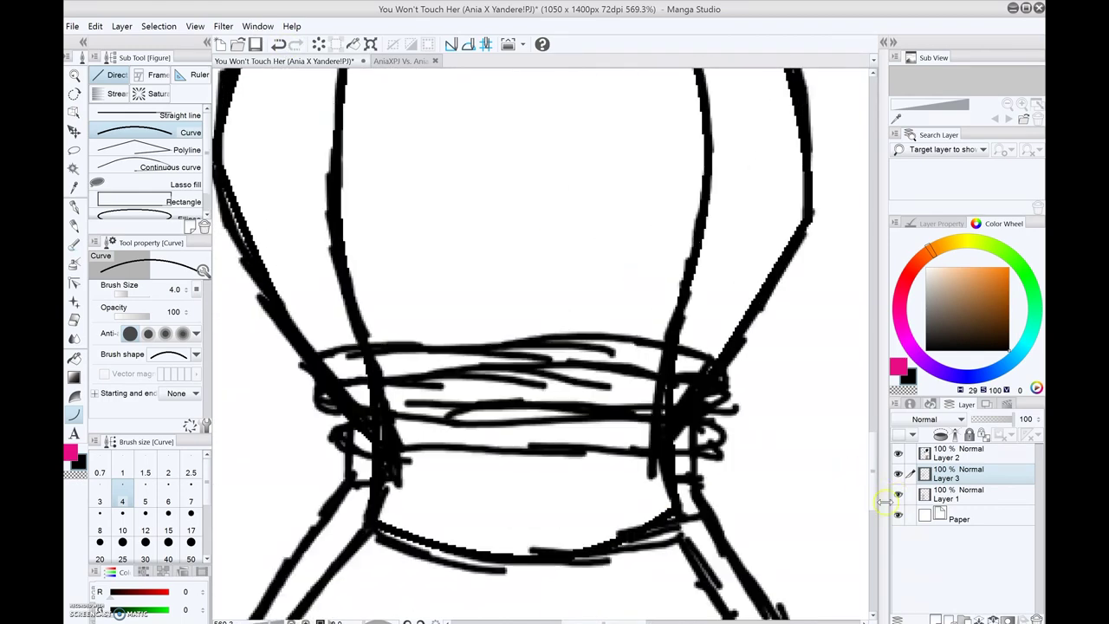
Trace the hips, outer legs and inner leg lines below the shirt hem and hide the sketch layer.
{"action": "scroll", "coordinate": [693, 476], "scroll_direction": "down", "scroll_amount": 4}
{"action": "mouse_move", "coordinate": [481, 201]}
{"action": "left_mouse_down"}
{"action": "mouse_move", "coordinate": [371, 441]}
{"action": "mouse_move", "coordinate": [351, 574]}
{"action": "left_mouse_up"}
{"action": "scroll", "coordinate": [351, 573], "scroll_direction": "right", "scroll_amount": 2}
{"action": "mouse_move", "coordinate": [641, 208]}
{"action": "left_mouse_down"}
{"action": "mouse_move", "coordinate": [725, 372]}
{"action": "mouse_move", "coordinate": [691, 440]}
{"action": "mouse_move", "coordinate": [693, 576]}
{"action": "left_mouse_up"}
{"action": "mouse_move", "coordinate": [462, 351]}
{"action": "left_mouse_down"}
{"action": "mouse_move", "coordinate": [471, 598]}
{"action": "mouse_move", "coordinate": [453, 451]}
{"action": "left_mouse_up"}
{"action": "scroll", "coordinate": [854, 450], "scroll_direction": "up", "scroll_amount": 2}
{"action": "left_click", "coordinate": [897, 494]}
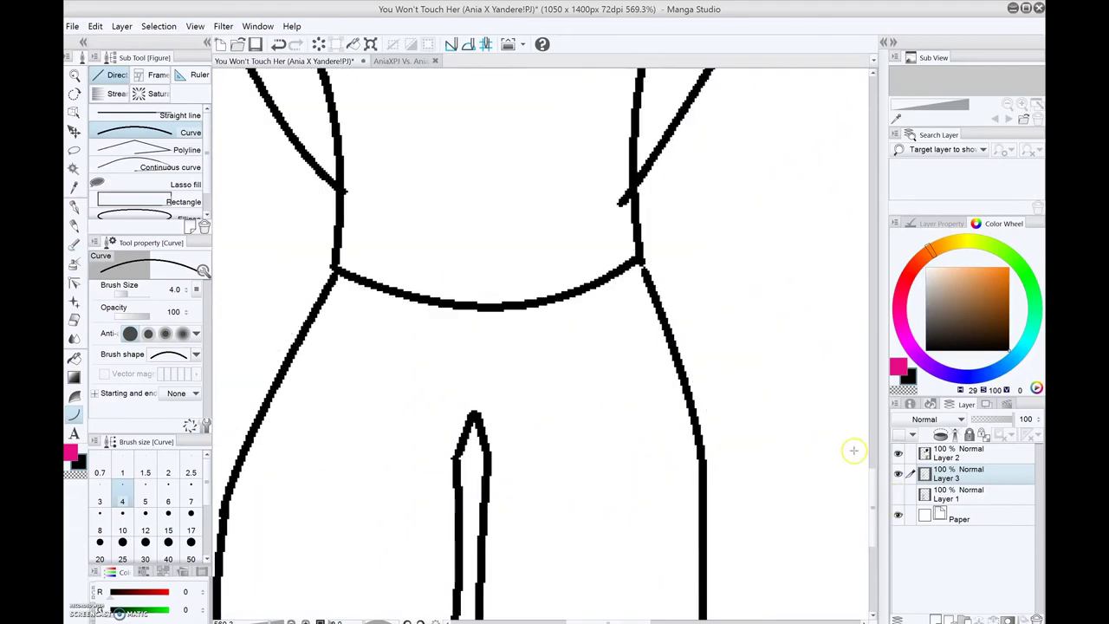
Erase the arm line ends that overshoot the torso sides at the waist.
{"action": "scroll", "coordinate": [853, 449], "scroll_direction": "down", "scroll_amount": 3}
{"action": "scroll", "coordinate": [483, 404], "scroll_direction": "up", "scroll_amount": 5}
{"action": "key", "text": "e"}
{"action": "scroll", "coordinate": [408, 404], "scroll_direction": "left", "scroll_amount": 2}
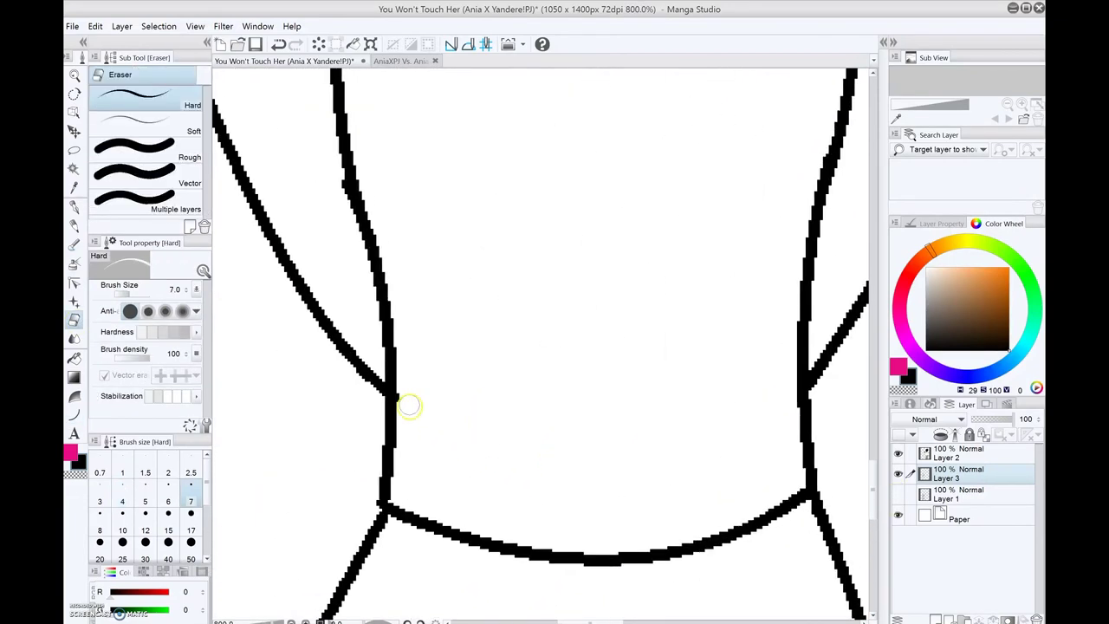
{"action": "scroll", "coordinate": [409, 405], "scroll_direction": "down", "scroll_amount": 3}
Show the sketch again and fill the head and face light grey, the gag brown and the blindfold dark grey.
{"action": "left_click", "coordinate": [898, 494]}
{"action": "scroll", "coordinate": [854, 450], "scroll_direction": "up", "scroll_amount": 4}
{"action": "scroll", "coordinate": [450, 260], "scroll_direction": "up", "scroll_amount": 2}
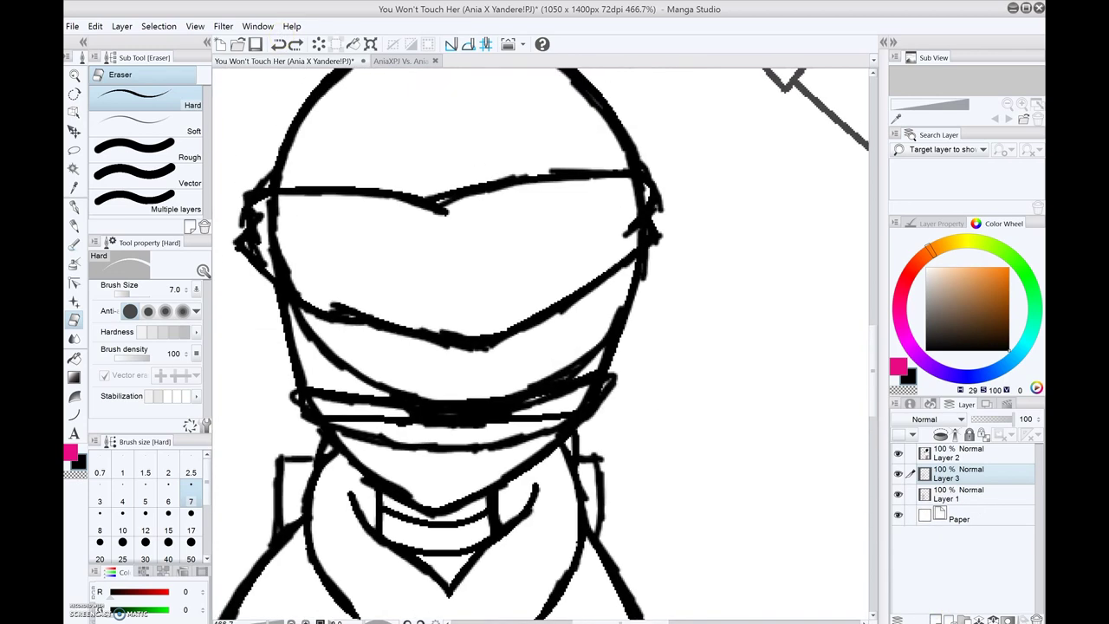
{"action": "key", "text": "g"}
{"action": "left_click", "coordinate": [482, 145]}
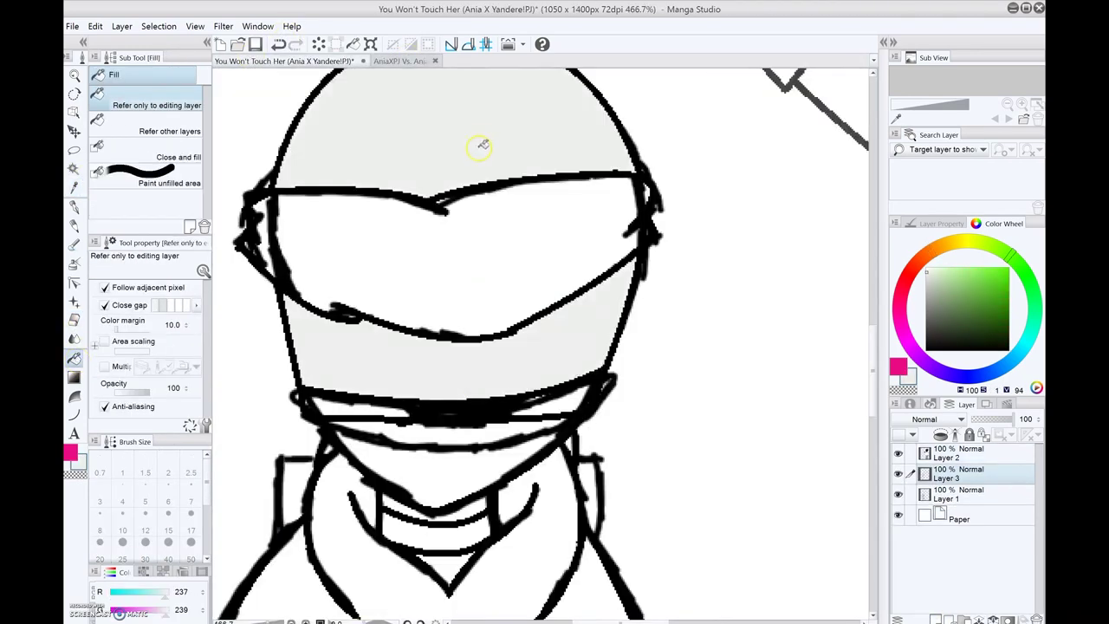
{"action": "left_click", "coordinate": [458, 461]}
{"action": "left_click", "coordinate": [557, 405]}
{"action": "scroll", "coordinate": [555, 407], "scroll_direction": "up", "scroll_amount": 1}
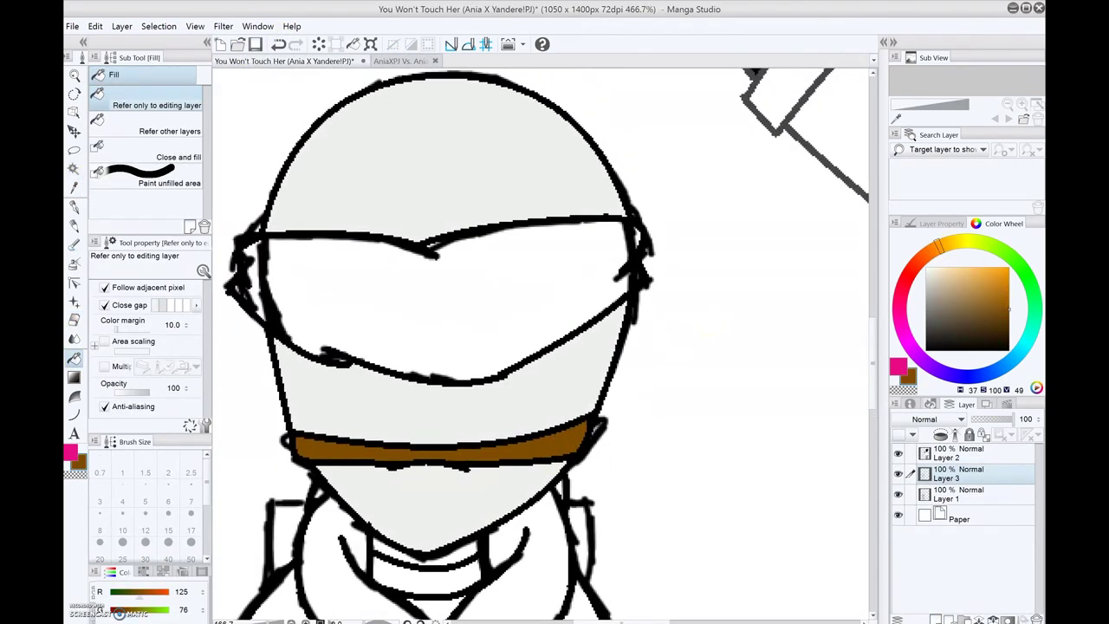
{"action": "left_click", "coordinate": [527, 260]}
Fill the second character's neck and the V-shaped opening below it with the light grey skin colour.
{"action": "scroll", "coordinate": [476, 555], "scroll_direction": "down", "scroll_amount": 3}
{"action": "key", "text": "i"}
{"action": "key", "text": "g"}
{"action": "left_click", "coordinate": [501, 390]}
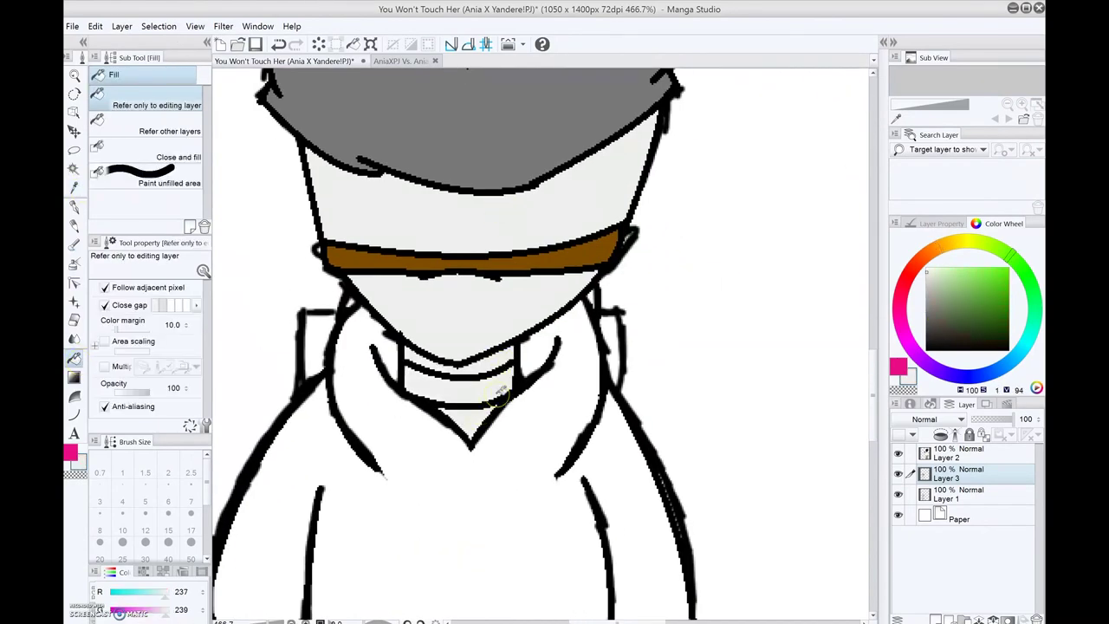
Fill the second character's shirt, sleeves and collar with green and the trousers with brown.
{"action": "key", "text": "i"}
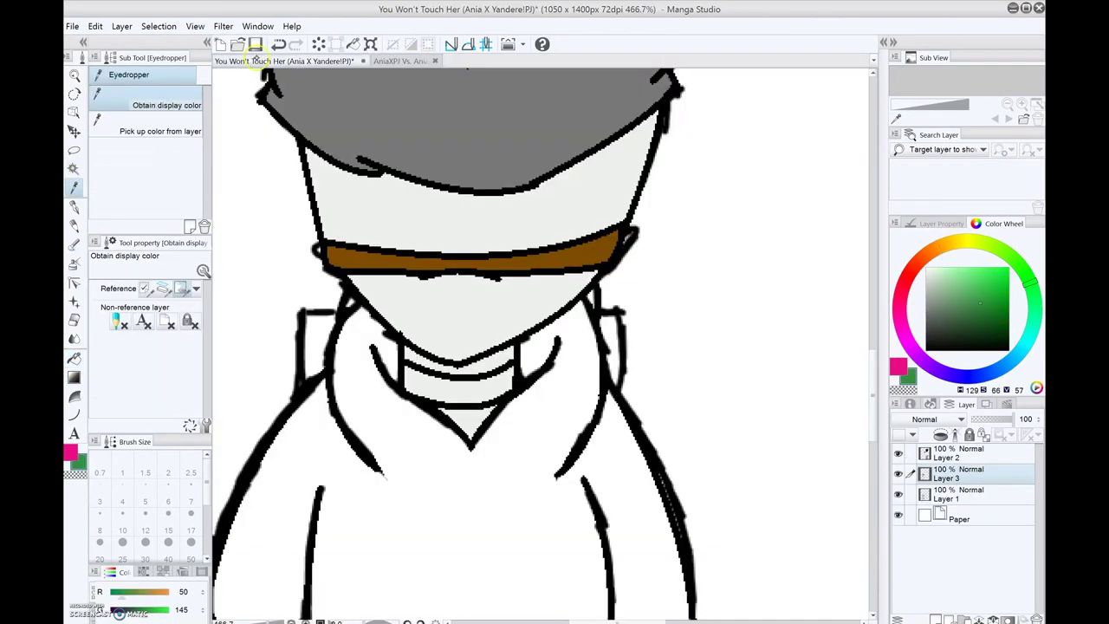
{"action": "key", "text": "g"}
{"action": "left_click", "coordinate": [468, 520]}
{"action": "scroll", "coordinate": [467, 390], "scroll_direction": "down", "scroll_amount": 3}
{"action": "scroll", "coordinate": [468, 390], "scroll_direction": "up", "scroll_amount": 3}
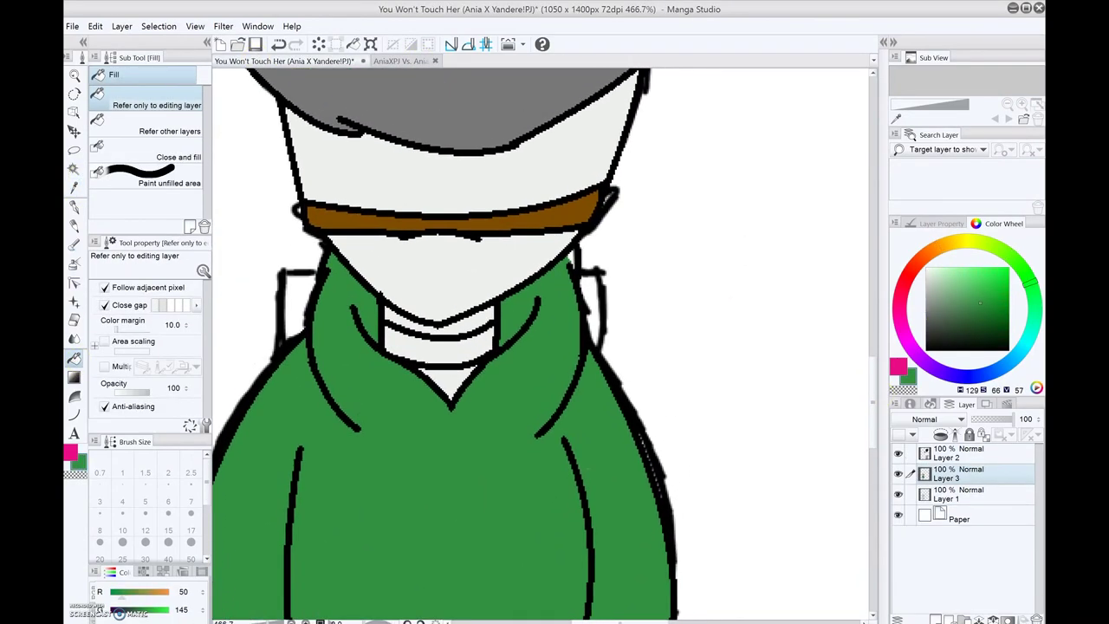
{"action": "scroll", "coordinate": [467, 390], "scroll_direction": "down", "scroll_amount": 4}
{"action": "left_click", "coordinate": [382, 511]}
Add a layer beneath the character's line art and trace the chair's seat, legs and back posts with size 3.0 straight lines.
{"action": "left_click", "coordinate": [936, 618]}
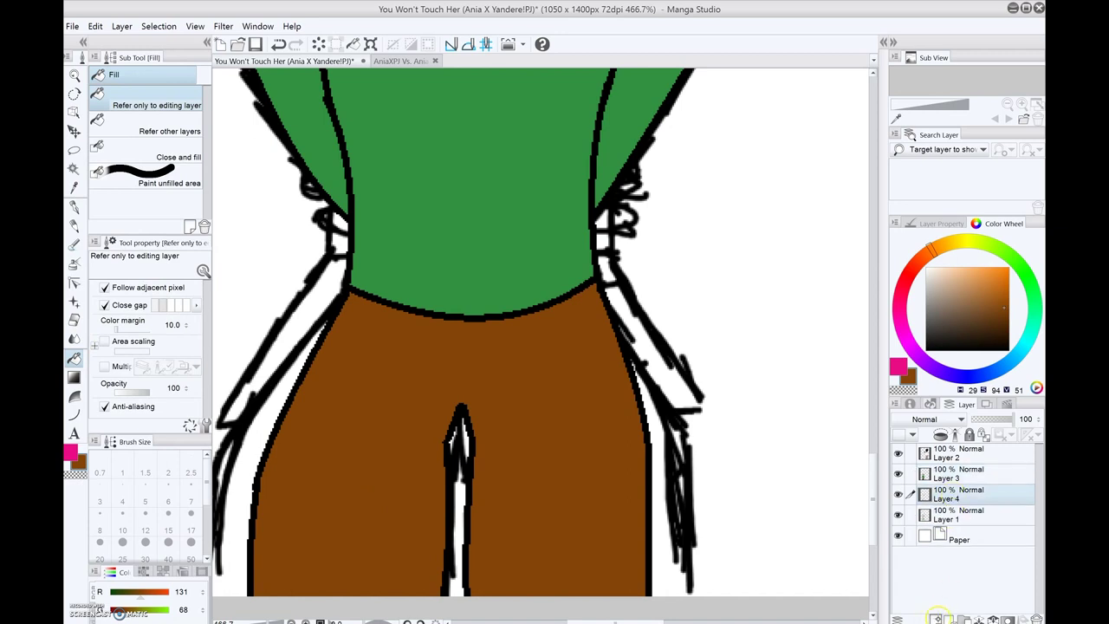
{"action": "key", "text": "u"}
{"action": "key", "text": "ctrl+minus"}
{"action": "left_click", "coordinate": [182, 113]}
{"action": "mouse_move", "coordinate": [248, 382]}
{"action": "left_mouse_down"}
{"action": "mouse_move", "coordinate": [656, 373]}
{"action": "mouse_move", "coordinate": [671, 383]}
{"action": "left_mouse_up"}
{"action": "left_click_drag", "start_coordinate": [342, 236], "coordinate": [586, 234]}
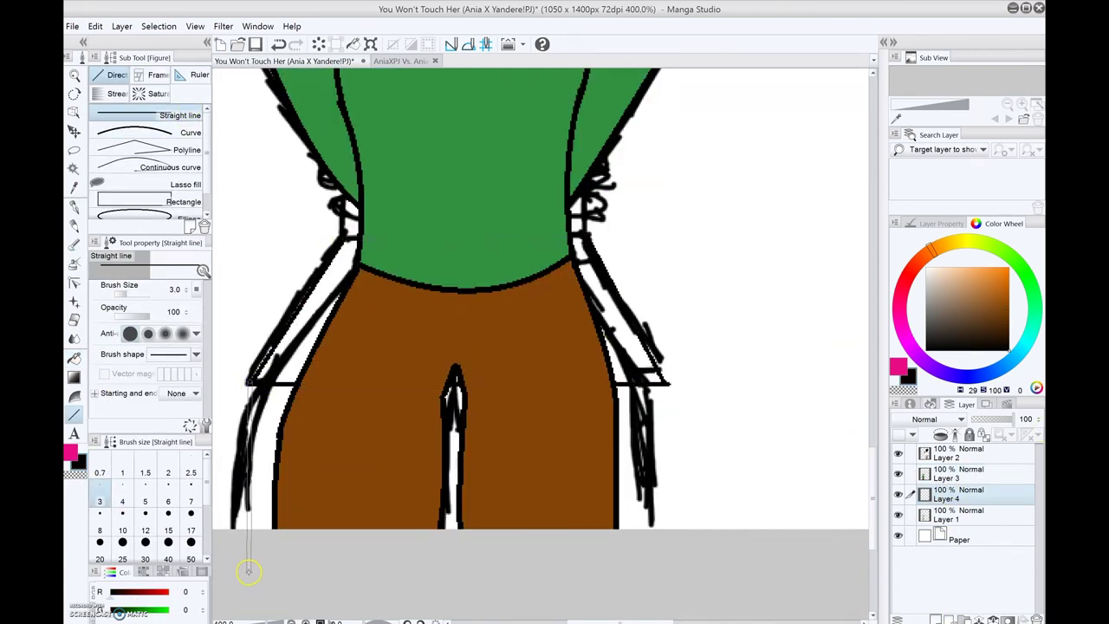
{"action": "scroll", "coordinate": [360, 177], "scroll_direction": "up", "scroll_amount": 4}
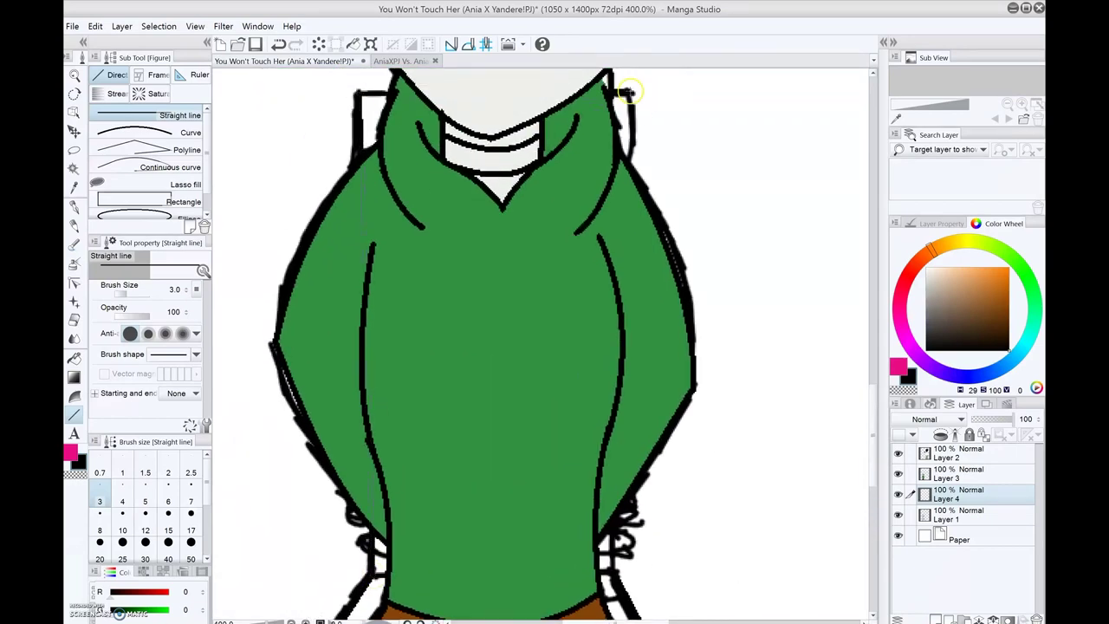
{"action": "scroll", "coordinate": [627, 90], "scroll_direction": "up", "scroll_amount": 3}
Fill the remaining unpainted gaps in the shirt on Layer 3 with the sampled green.
{"action": "left_click", "coordinate": [953, 473]}
{"action": "left_click", "coordinate": [74, 186]}
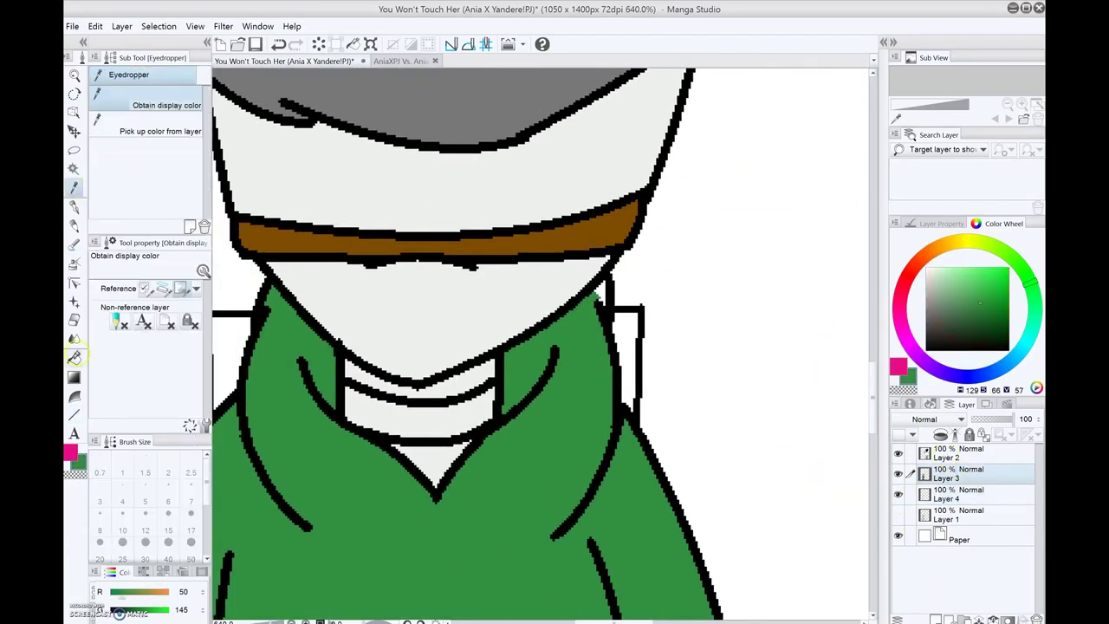
{"action": "left_click", "coordinate": [75, 355]}
{"action": "scroll", "coordinate": [615, 293], "scroll_direction": "down", "scroll_amount": 3}
Add a layer above the line art and draw stacked brown rope strands across the arms and torso with a size 10.0 Curve.
{"action": "left_click", "coordinate": [74, 416]}
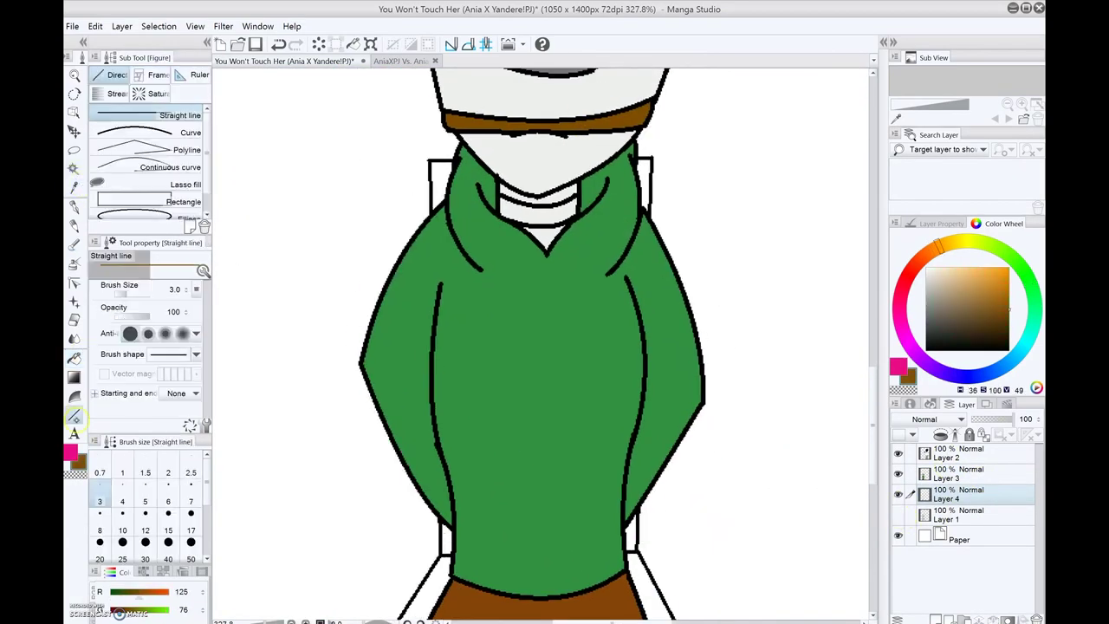
{"action": "left_click", "coordinate": [134, 131]}
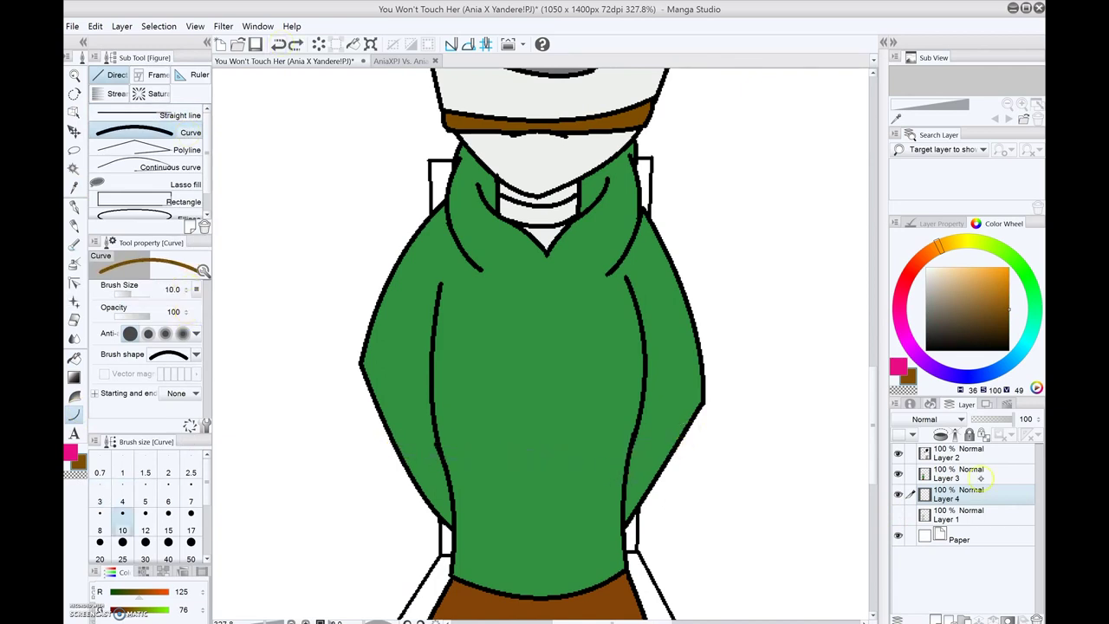
{"action": "left_click", "coordinate": [937, 617]}
{"action": "left_click_drag", "start_coordinate": [381, 426], "coordinate": [673, 428]}
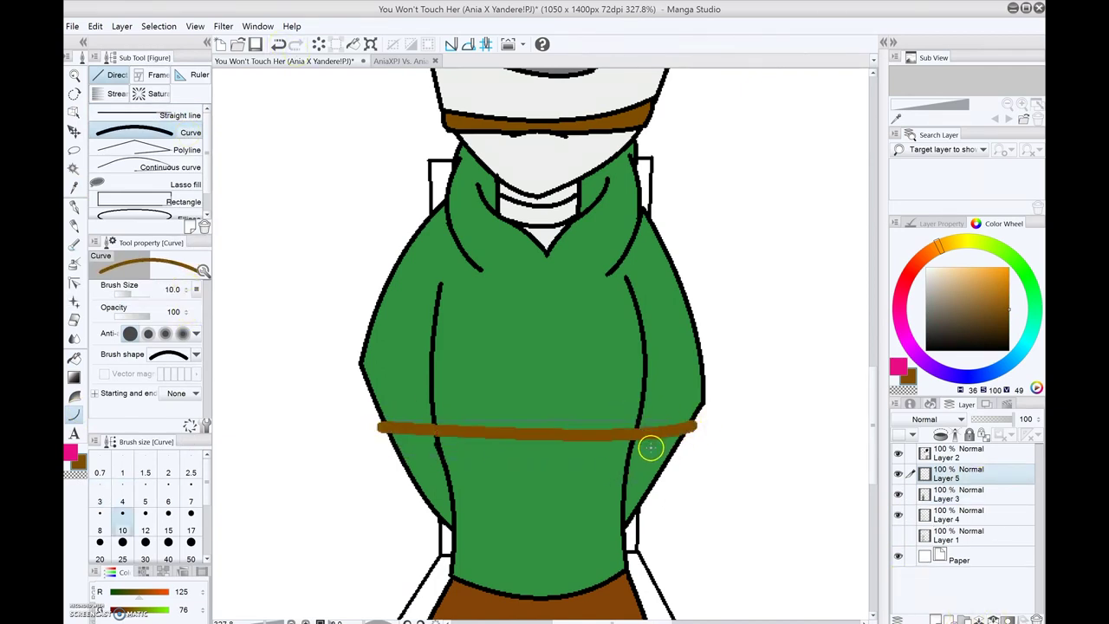
{"action": "left_click", "coordinate": [718, 447]}
{"action": "mouse_move", "coordinate": [381, 442]}
{"action": "left_mouse_down"}
{"action": "mouse_move", "coordinate": [462, 455]}
{"action": "mouse_move", "coordinate": [694, 442]}
{"action": "left_mouse_up"}
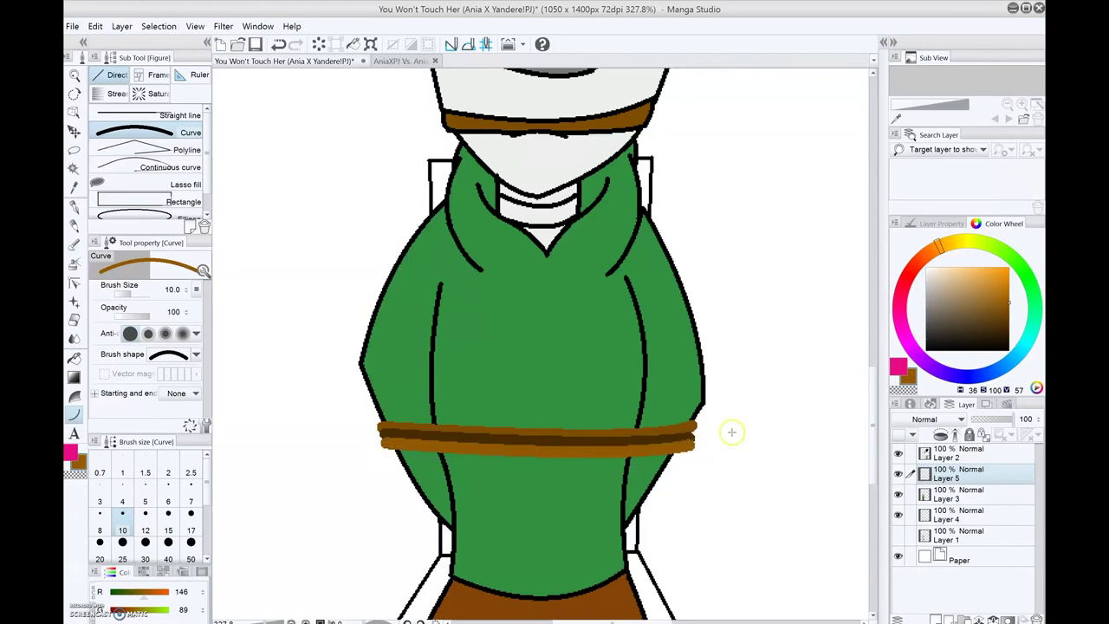
Draw a darker brown rope strand diagonally across the other strands around the torso.
{"action": "left_click", "coordinate": [685, 433], "text": "alt"}
{"action": "left_click_drag", "start_coordinate": [375, 420], "coordinate": [684, 450]}
{"action": "left_click", "coordinate": [658, 445]}
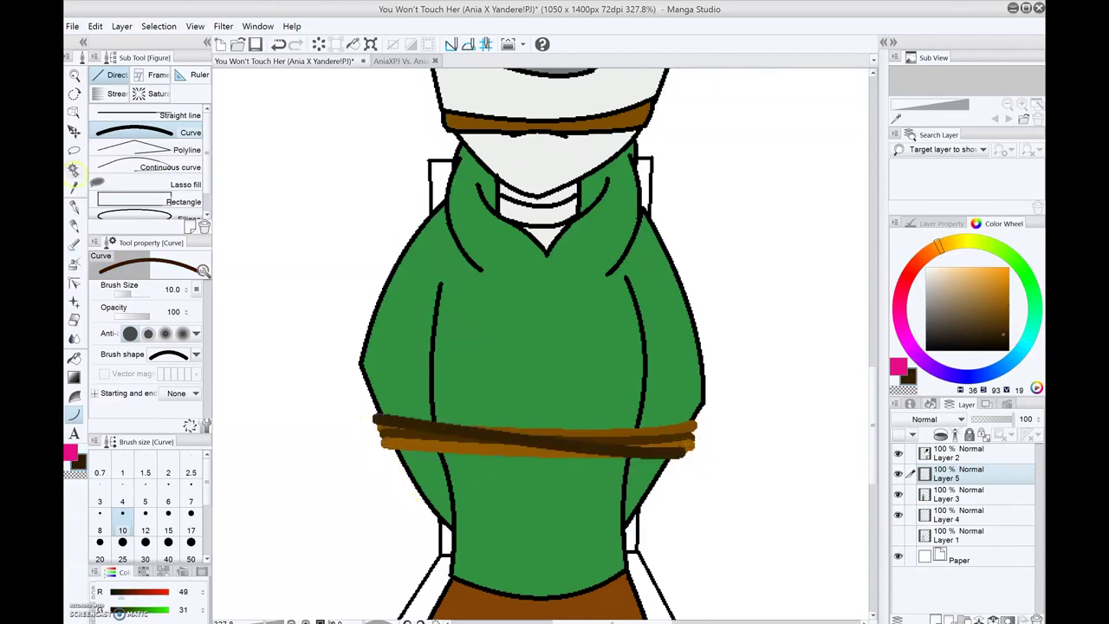
Draw a dark brown loose rope end hanging in a curve beside the character's arm below the bindings.
{"action": "left_click", "coordinate": [74, 170]}
{"action": "key", "text": "t"}
{"action": "key", "text": "u"}
{"action": "left_click_drag", "start_coordinate": [404, 466], "coordinate": [381, 567]}
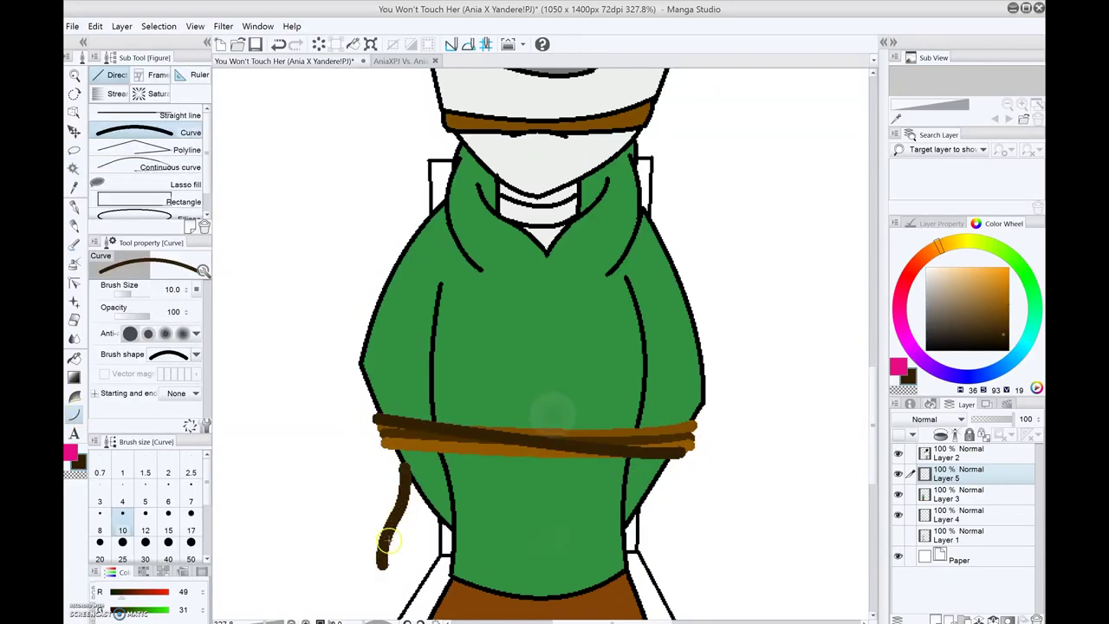
Trim the tip of the hanging rope end with a size 7.0 Hard eraser.
{"action": "scroll", "coordinate": [555, 475], "scroll_direction": "up", "scroll_amount": 3}
{"action": "key", "text": "e"}
{"action": "left_click_drag", "start_coordinate": [321, 495], "coordinate": [375, 367]}
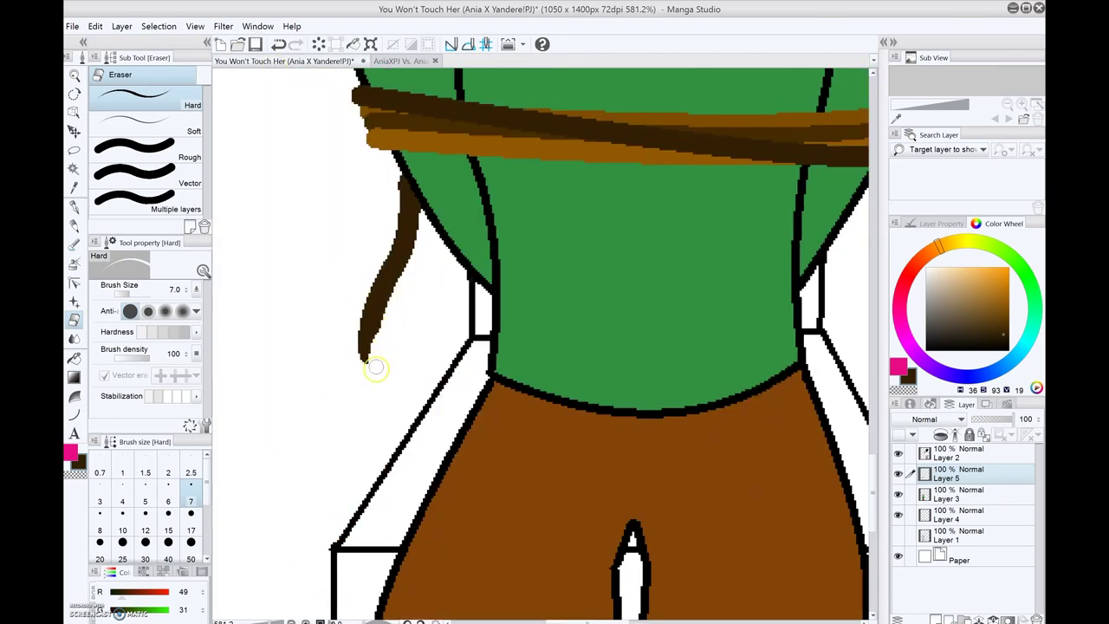
{"action": "scroll", "coordinate": [395, 327], "scroll_direction": "down", "scroll_amount": 4}
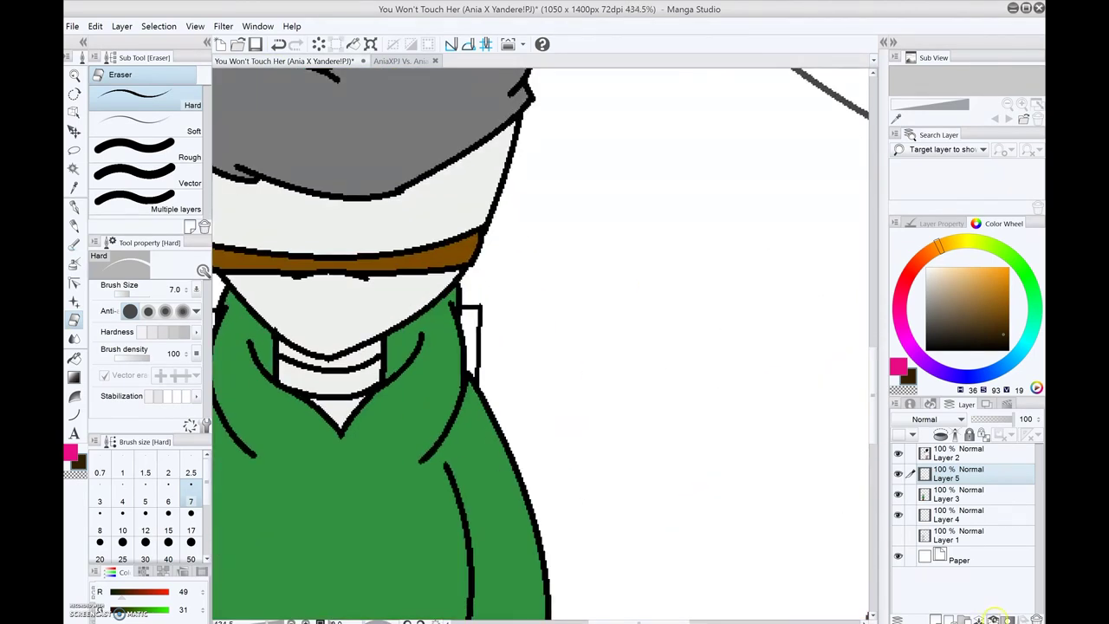
Merge the rope layer into Layer 3 and fill the chair's backrest and seat on Layer 4 with greyish brown.
{"action": "left_click", "coordinate": [1028, 434]}
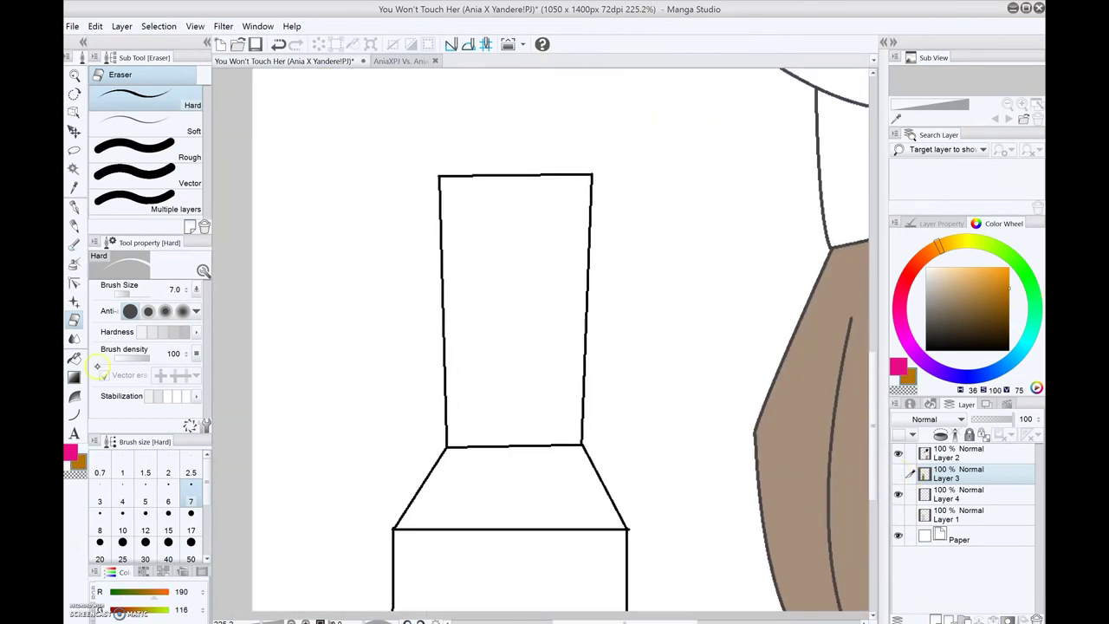
{"action": "left_click", "coordinate": [73, 357]}
{"action": "left_click", "coordinate": [534, 410]}
{"action": "left_click", "coordinate": [509, 563]}
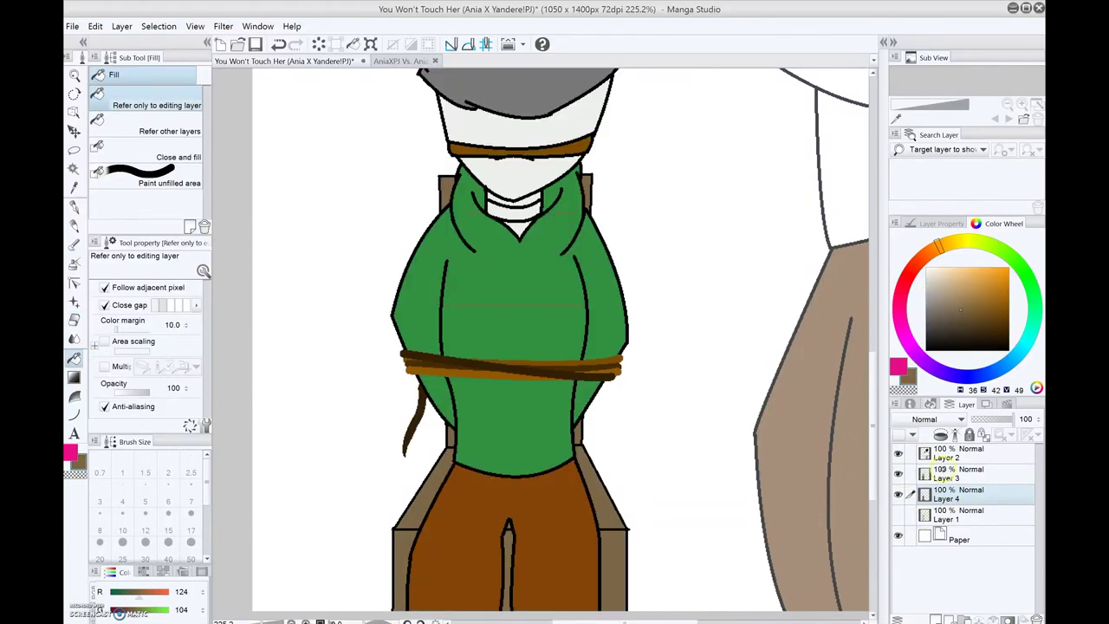
{"action": "key", "text": "ctrl+alt+0"}
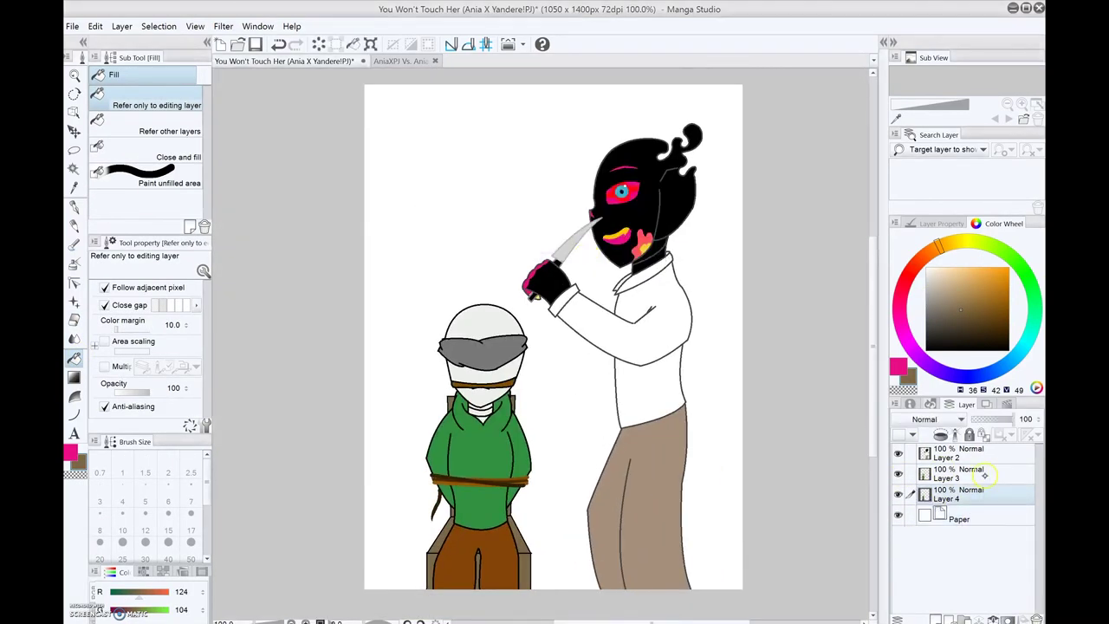
Merge Layer 3 into Layer 4 and move the seated figure so that the knife-holding hand overlaps its head.
{"action": "key", "text": "ctrl+e"}
{"action": "left_click", "coordinate": [73, 149]}
{"action": "left_click_drag", "start_coordinate": [372, 581], "coordinate": [546, 572]}
{"action": "key", "text": "ctrl+t"}
{"action": "left_click_drag", "start_coordinate": [459, 251], "coordinate": [485, 199]}
{"action": "key", "text": "Return"}
Select the seated figure's head and face areas and shade their edges black with the Shadow airbrush at size 216.5.
{"action": "scroll", "coordinate": [408, 532], "scroll_direction": "up", "scroll_amount": 5}
{"action": "left_click", "coordinate": [75, 168]}
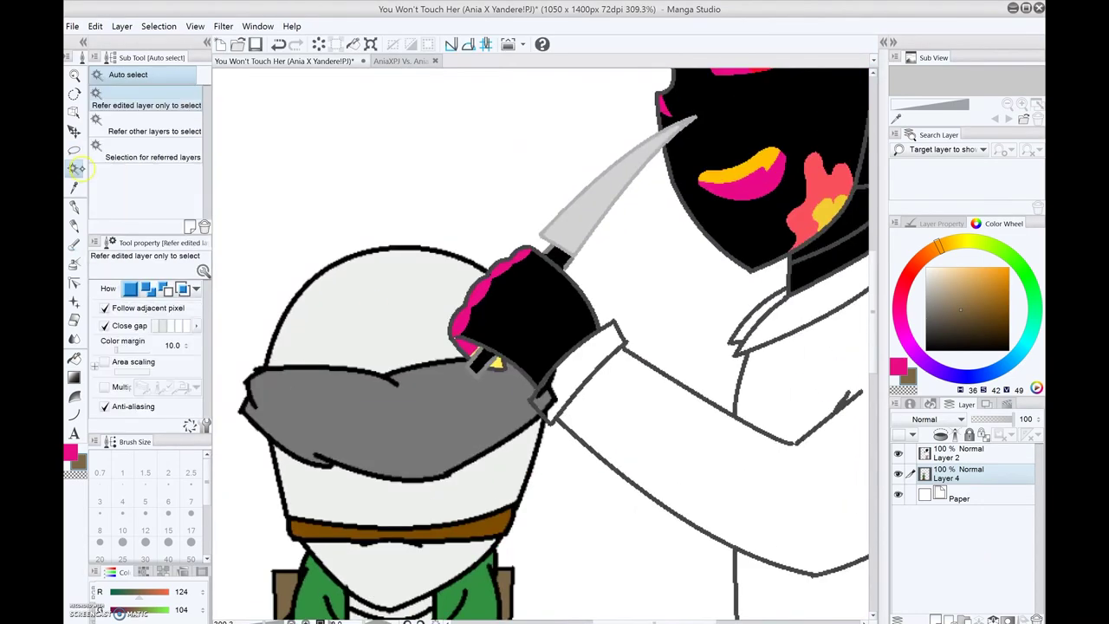
{"action": "left_click", "coordinate": [74, 264]}
{"action": "left_click_drag", "start_coordinate": [338, 295], "coordinate": [537, 277]}
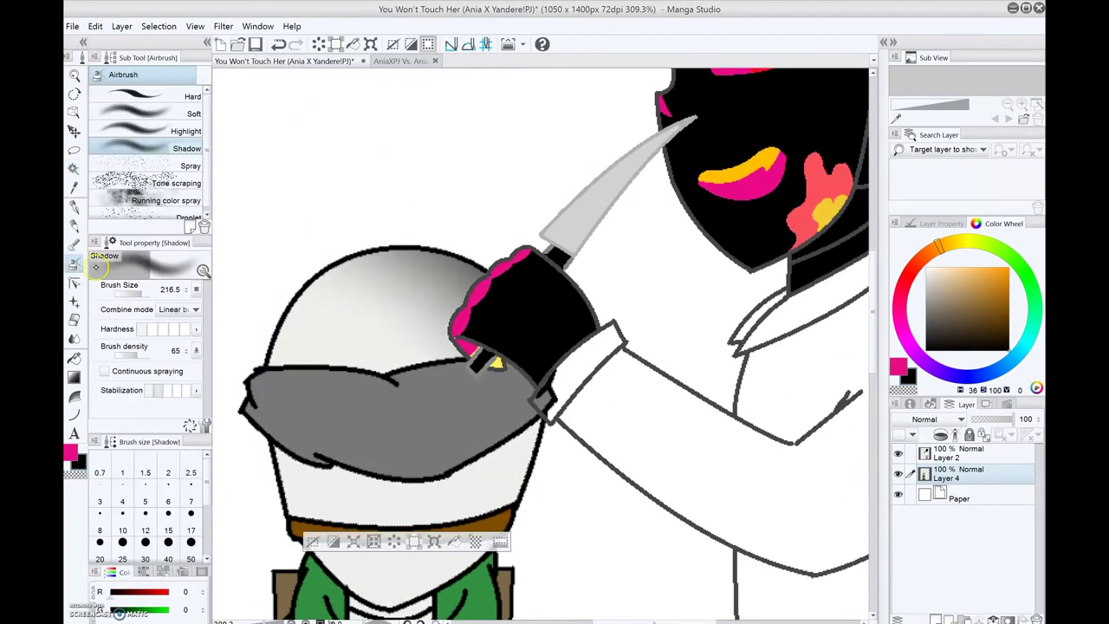
{"action": "left_click", "coordinate": [75, 168]}
{"action": "left_click", "coordinate": [74, 263]}
{"action": "left_click_drag", "start_coordinate": [607, 487], "coordinate": [346, 507]}
Draw a small black nose between the blindfold and the gag with a size 5.0 Curve.
{"action": "left_click", "coordinate": [74, 416]}
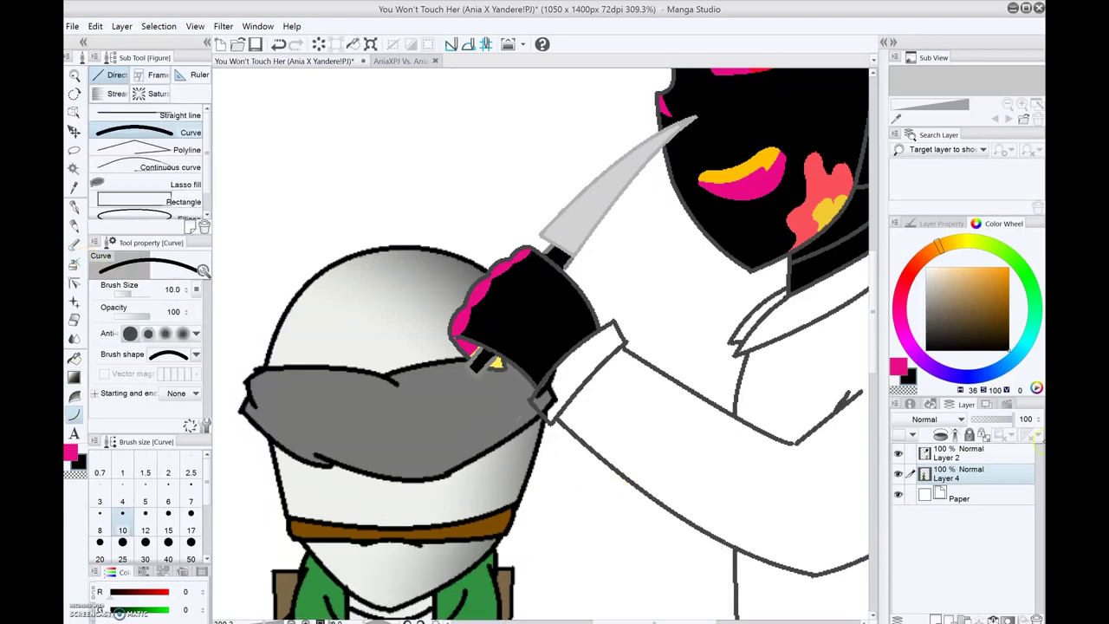
{"action": "key", "text": "ctrl+z"}
{"action": "key", "text": "bracketleft"}
{"action": "key", "text": "bracketleft"}
{"action": "key", "text": "bracketleft"}
{"action": "key", "text": "bracketleft"}
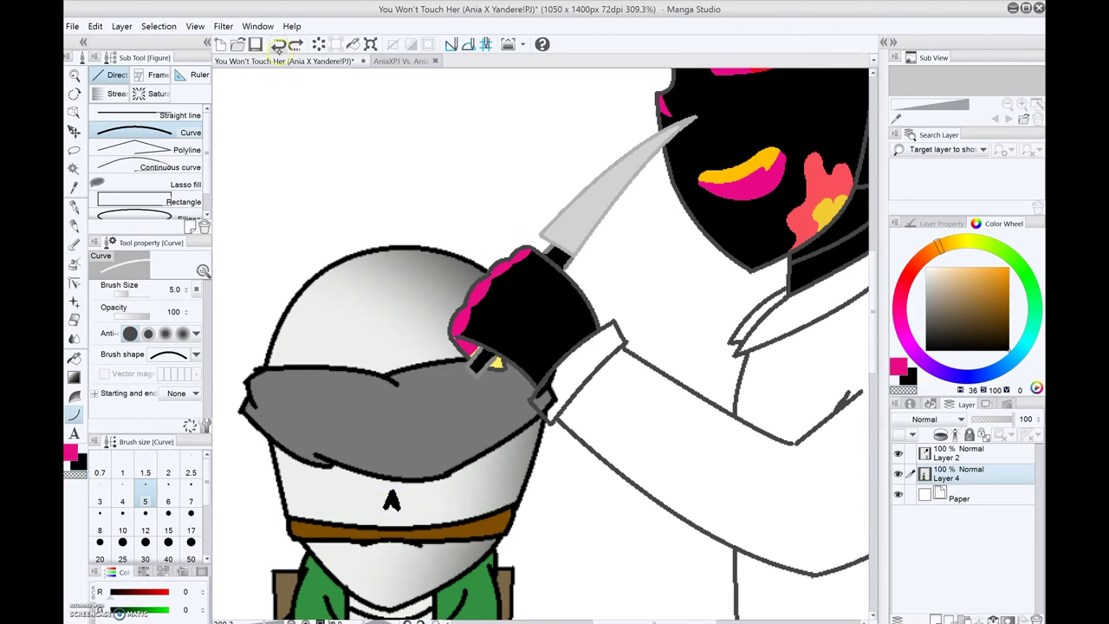
Select the grey blindfold and shade its side near the knife hand with the Shadow airbrush.
{"action": "scroll", "coordinate": [537, 346], "scroll_direction": "down", "scroll_amount": 5}
{"action": "left_click", "coordinate": [75, 169]}
{"action": "left_click", "coordinate": [74, 263]}
Select the green hoodie above the ropes and shade its collar, shoulders and side edges with the Shadow airbrush.
{"action": "left_click", "coordinate": [75, 168]}
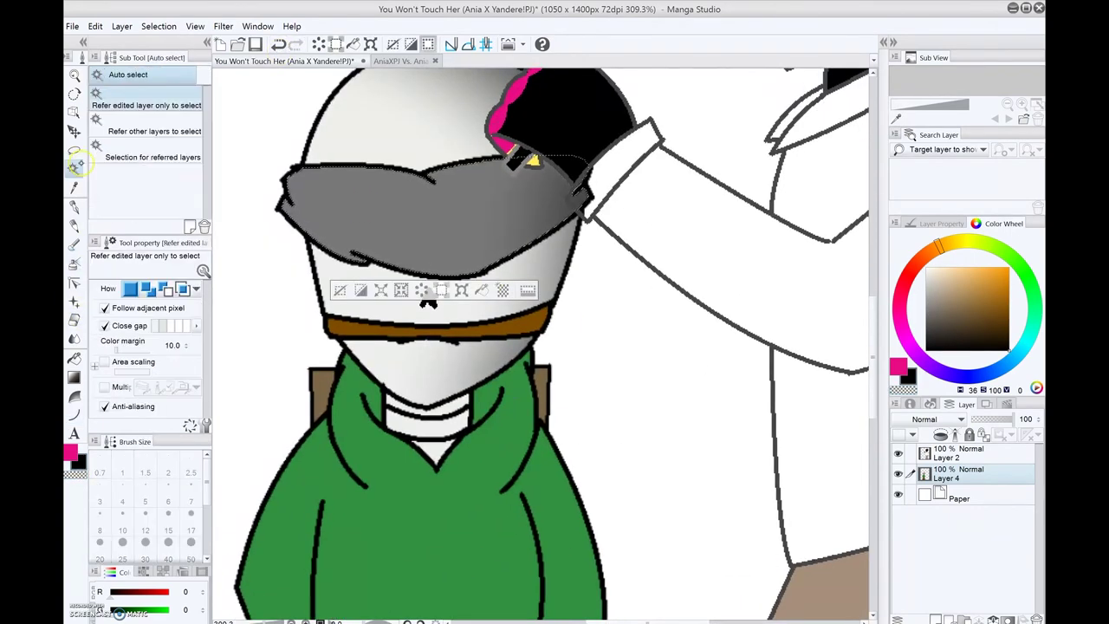
{"action": "left_click", "coordinate": [428, 303]}
{"action": "key", "text": "b"}
{"action": "key", "text": "w"}
{"action": "key", "text": "b"}
{"action": "scroll", "coordinate": [700, 313], "scroll_direction": "down", "scroll_amount": 5}
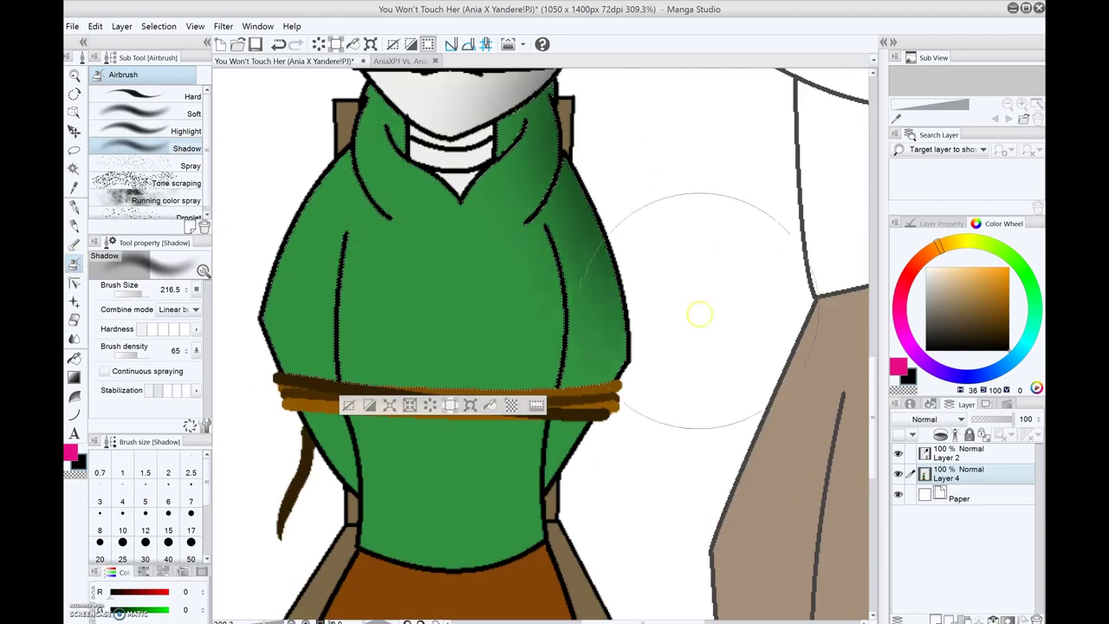
{"action": "mouse_move", "coordinate": [700, 313]}
{"action": "left_mouse_down"}
{"action": "mouse_move", "coordinate": [297, 519]}
{"action": "mouse_move", "coordinate": [555, 104]}
{"action": "left_mouse_up"}
Shade the hoodie's middle section below the ropes and the elbow beside the loose rope end.
{"action": "key", "text": "w"}
{"action": "left_click", "coordinate": [421, 488]}
{"action": "key", "text": "b"}
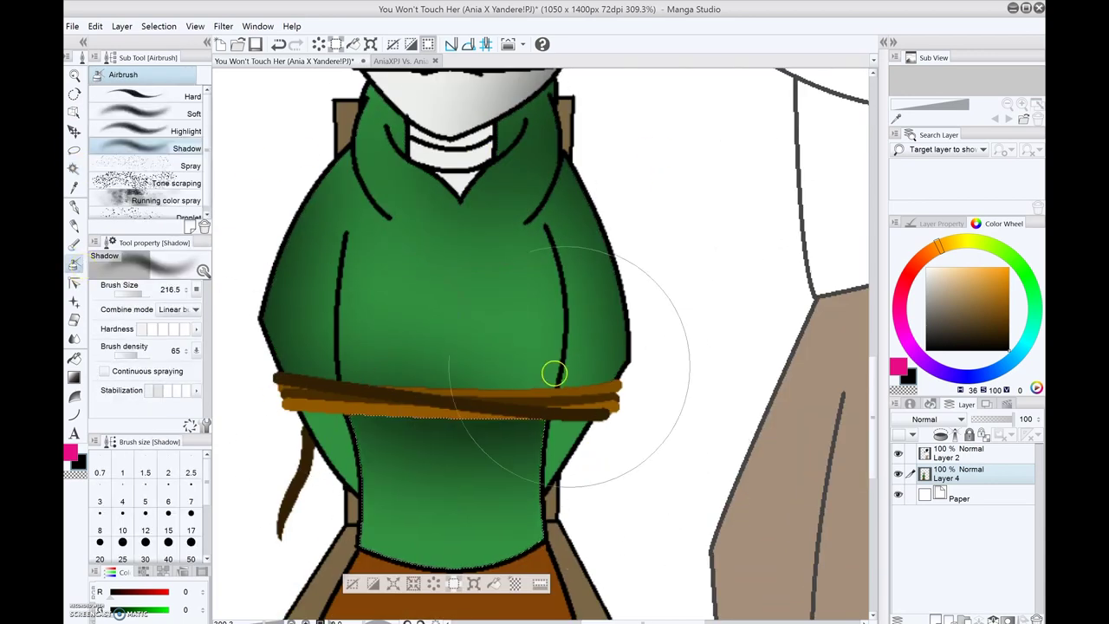
{"action": "key", "text": "w"}
{"action": "left_click", "coordinate": [326, 420]}
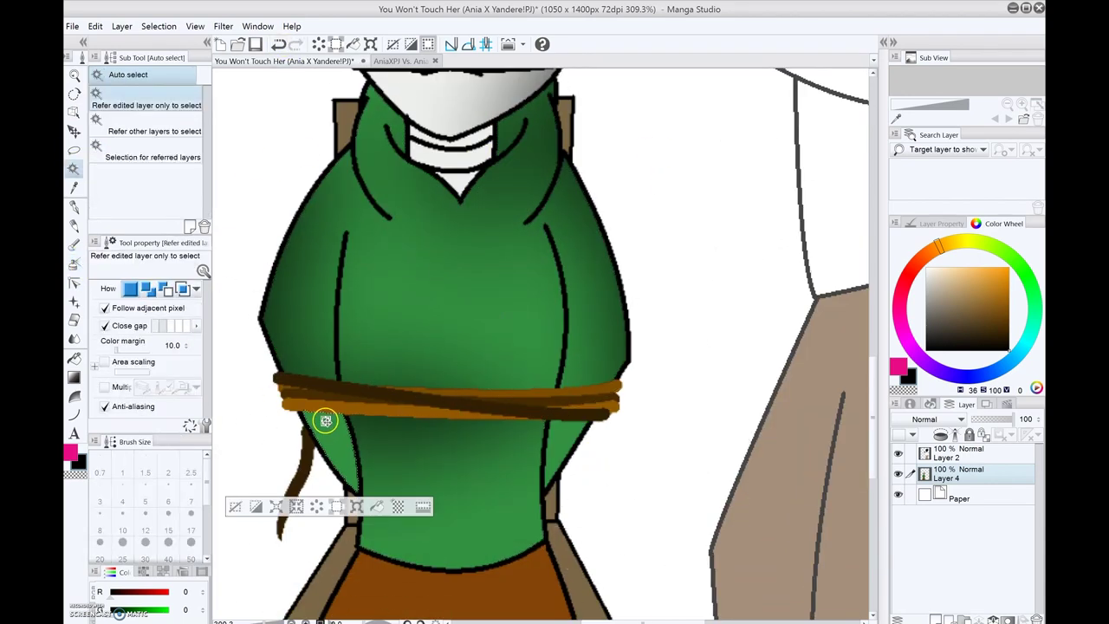
{"action": "key", "text": "b"}
{"action": "left_click_drag", "start_coordinate": [326, 420], "coordinate": [324, 332]}
Shade the other elbow below the ropes and the seated figure's brown trousers with the Shadow airbrush.
{"action": "key", "text": "w"}
{"action": "left_click", "coordinate": [560, 454]}
{"action": "key", "text": "b"}
{"action": "scroll", "coordinate": [606, 278], "scroll_direction": "down", "scroll_amount": 5}
{"action": "mouse_move", "coordinate": [574, 349]}
{"action": "left_mouse_down"}
{"action": "mouse_move", "coordinate": [606, 277]}
{"action": "mouse_move", "coordinate": [260, 532]}
{"action": "left_mouse_up"}
{"action": "scroll", "coordinate": [260, 532], "scroll_direction": "up", "scroll_amount": 10}
{"action": "scroll", "coordinate": [260, 532], "scroll_direction": "down", "scroll_amount": 3}
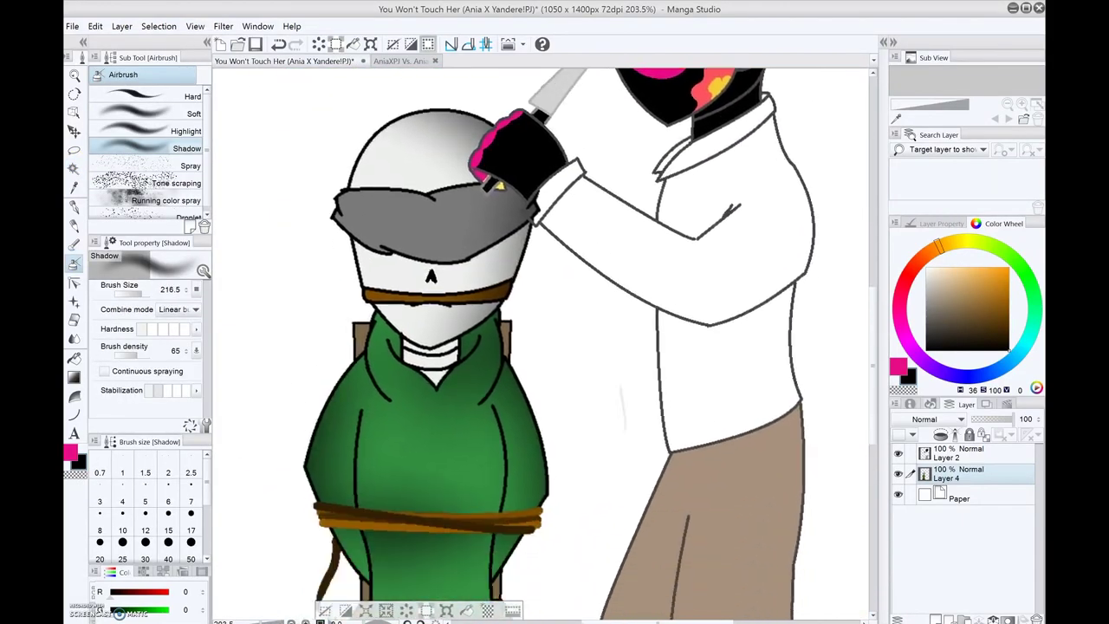
Airbrush shadows without a selection over the seated figure's neck and around the lower part of the chair.
{"action": "left_click_drag", "start_coordinate": [433, 382], "coordinate": [463, 359]}
{"action": "left_click_drag", "start_coordinate": [520, 286], "coordinate": [485, 407]}
{"action": "left_click", "coordinate": [291, 26]}
{"action": "left_click_drag", "start_coordinate": [503, 312], "coordinate": [463, 358]}
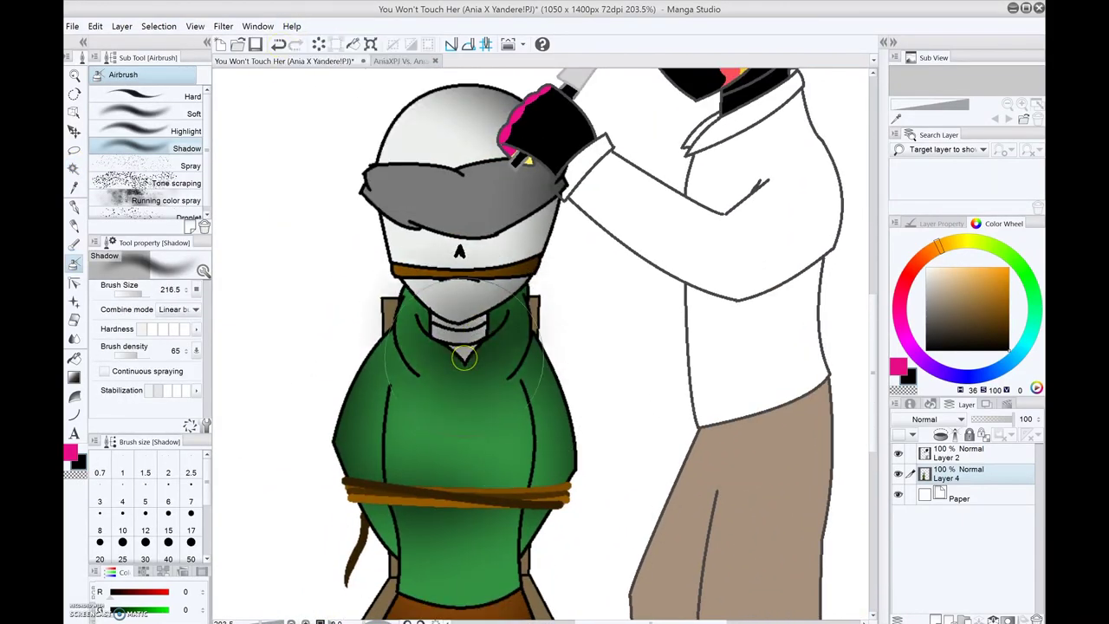
{"action": "scroll", "coordinate": [464, 358], "scroll_direction": "down", "scroll_amount": 3}
{"action": "left_click_drag", "start_coordinate": [260, 563], "coordinate": [569, 607]}
Shade the cheek's burn mark and the eye of the standing character on Layer 2 with the Shadow airbrush.
{"action": "left_click_drag", "start_coordinate": [346, 260], "coordinate": [606, 520]}
{"action": "key", "text": "w"}
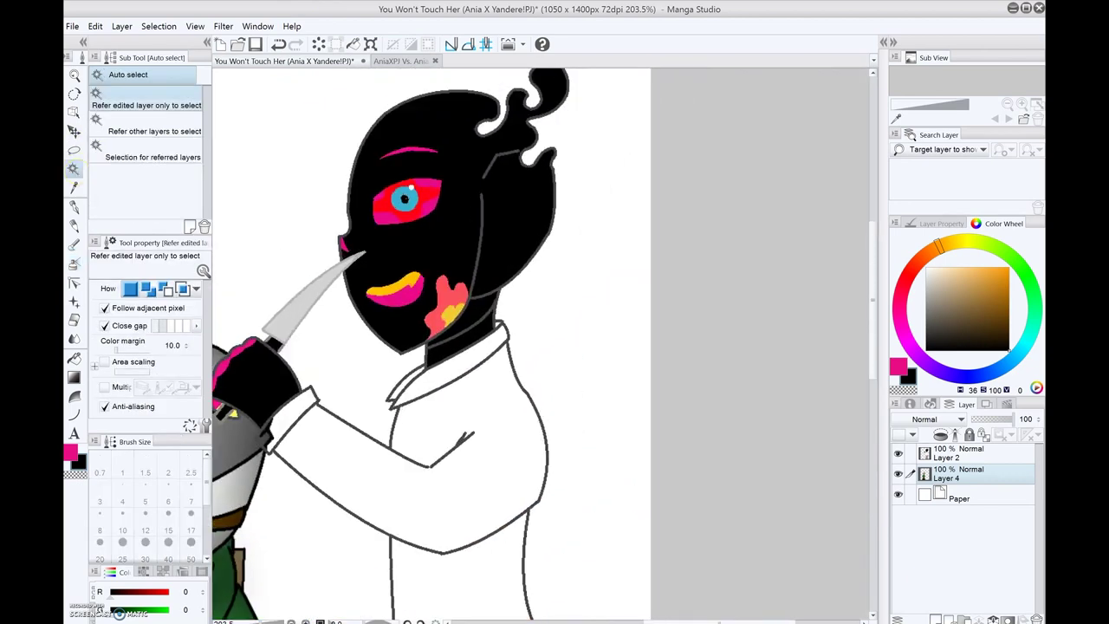
{"action": "left_click", "coordinate": [953, 453]}
{"action": "left_click", "coordinate": [451, 299]}
{"action": "key", "text": "b"}
{"action": "left_click_drag", "start_coordinate": [437, 290], "coordinate": [455, 316]}
{"action": "key", "text": "w"}
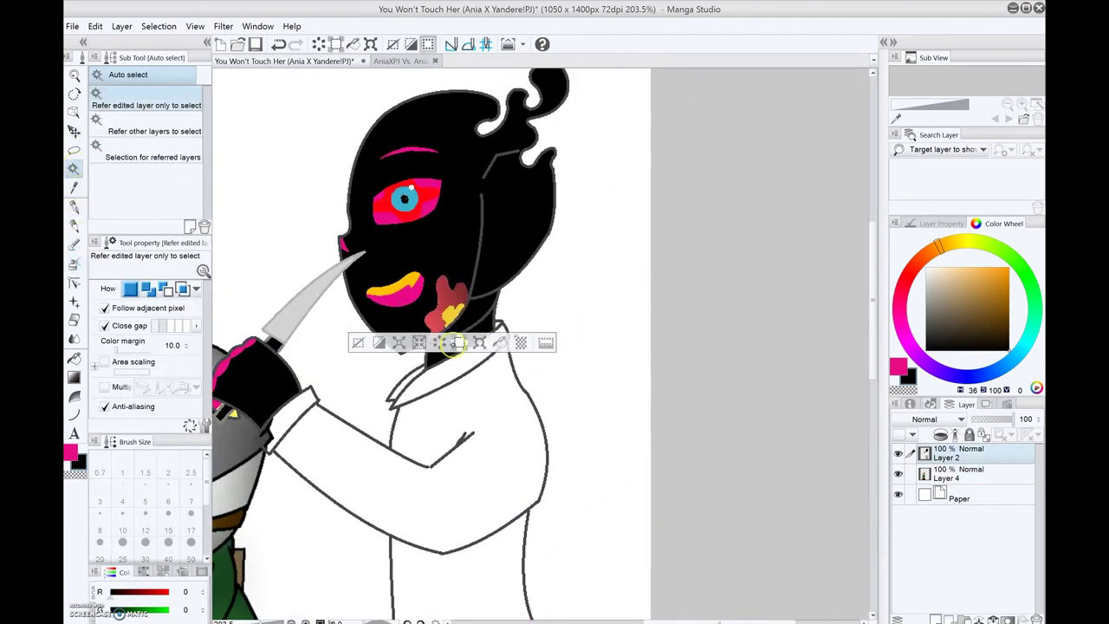
{"action": "key", "text": "b"}
{"action": "key", "text": "ctrl+d"}
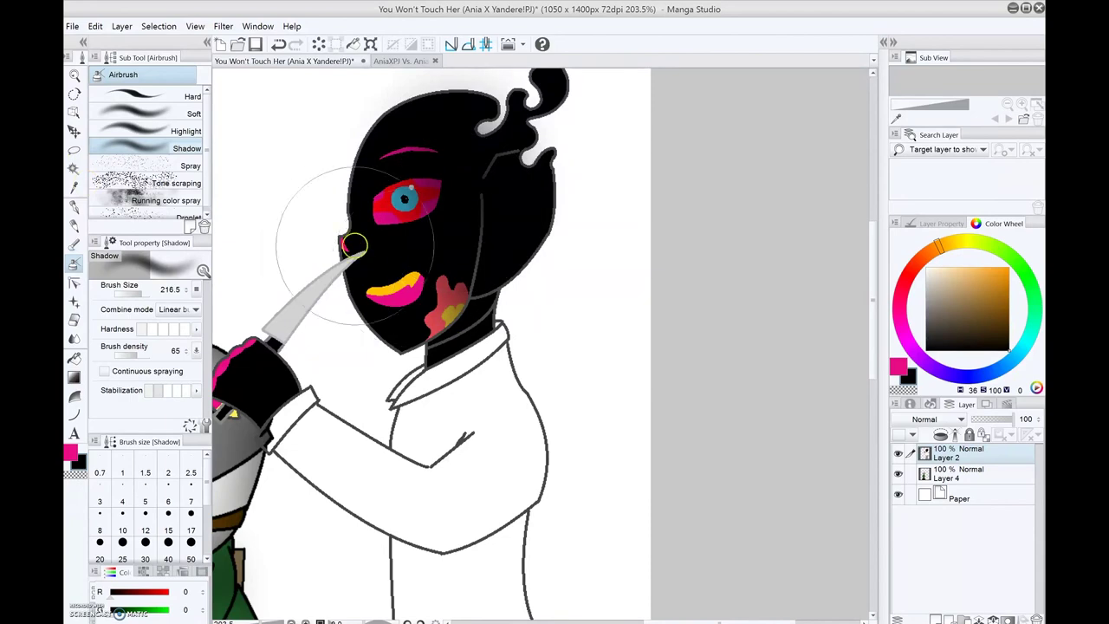
Select the white shirt's shoulder and sleeve and shade along the back and the underside of the elbow.
{"action": "left_click_drag", "start_coordinate": [356, 246], "coordinate": [394, 107]}
{"action": "key", "text": "w"}
{"action": "left_click", "coordinate": [526, 321]}
{"action": "key", "text": "b"}
{"action": "left_click_drag", "start_coordinate": [527, 321], "coordinate": [532, 456]}
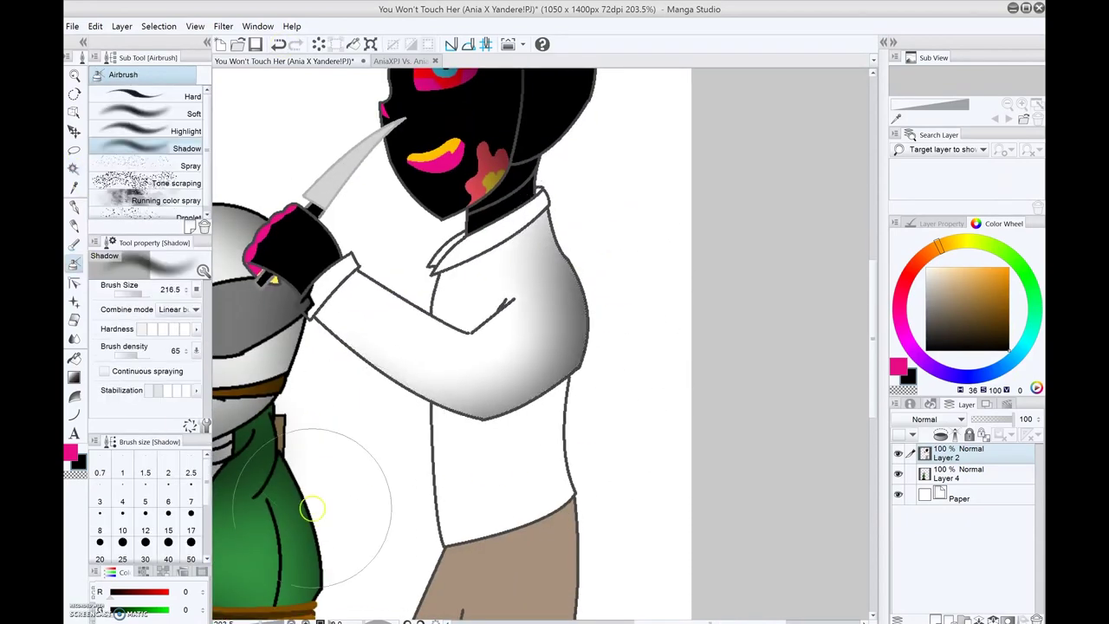
Select the white shirt's torso below the sleeve and shade it along the back edge.
{"action": "key", "text": "w"}
{"action": "left_click", "coordinate": [485, 363]}
{"action": "left_click", "coordinate": [76, 264]}
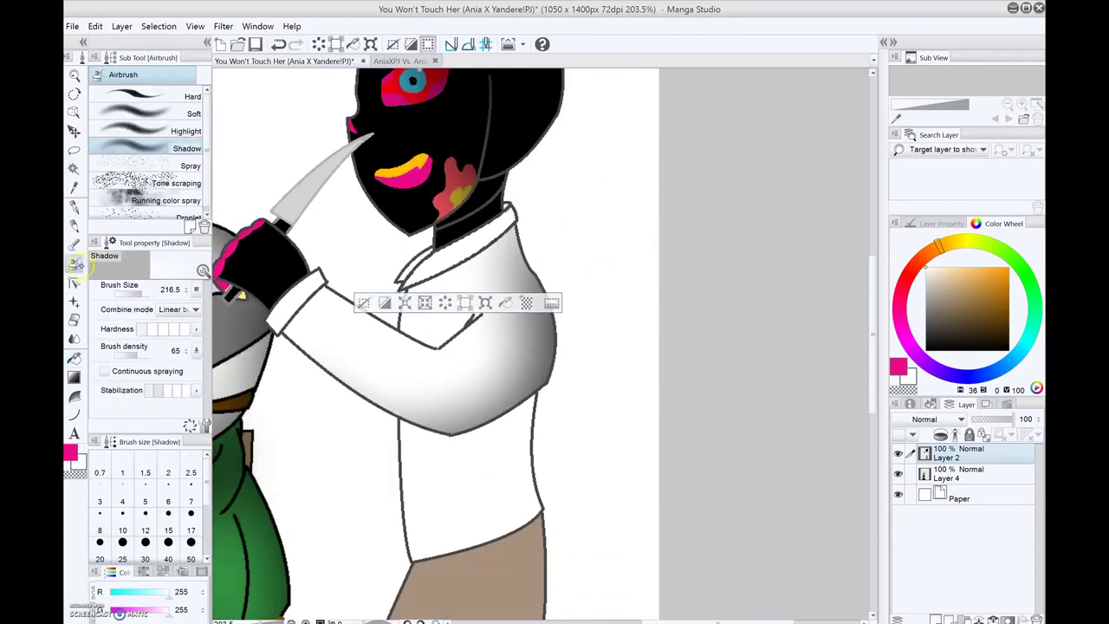
{"action": "left_click_drag", "start_coordinate": [569, 215], "coordinate": [602, 17]}
{"action": "left_click_drag", "start_coordinate": [594, 181], "coordinate": [537, 338]}
Select the standing character's brown trousers and shade the back edge and the knee area.
{"action": "key", "text": "w"}
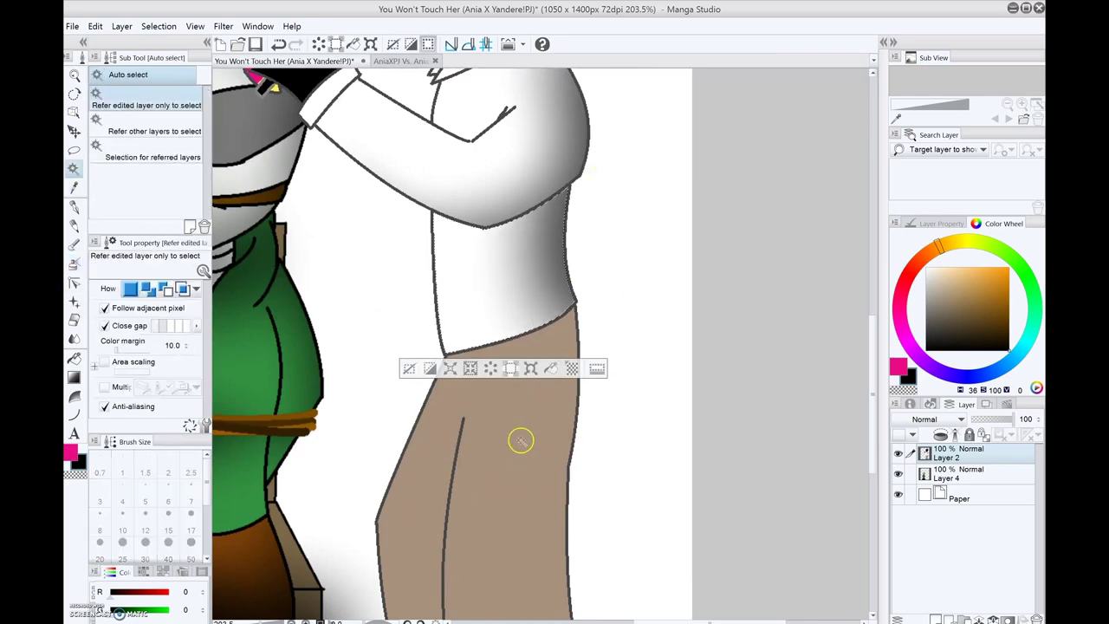
{"action": "left_click", "coordinate": [520, 440]}
{"action": "key", "text": "b"}
{"action": "left_click_drag", "start_coordinate": [595, 591], "coordinate": [468, 519]}
{"action": "key", "text": "ctrl+alt+0"}
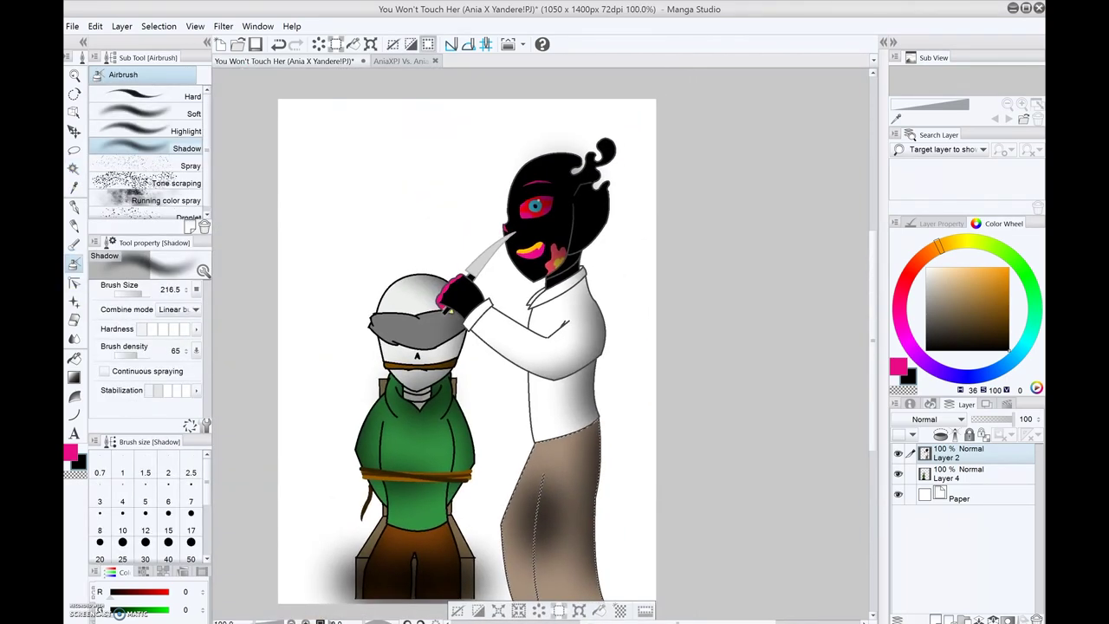
Fill the background on layer 1 with dark grey, replacing the first fill with a darker grey of R 38.
{"action": "scroll", "coordinate": [687, 362], "scroll_direction": "up", "scroll_amount": 2}
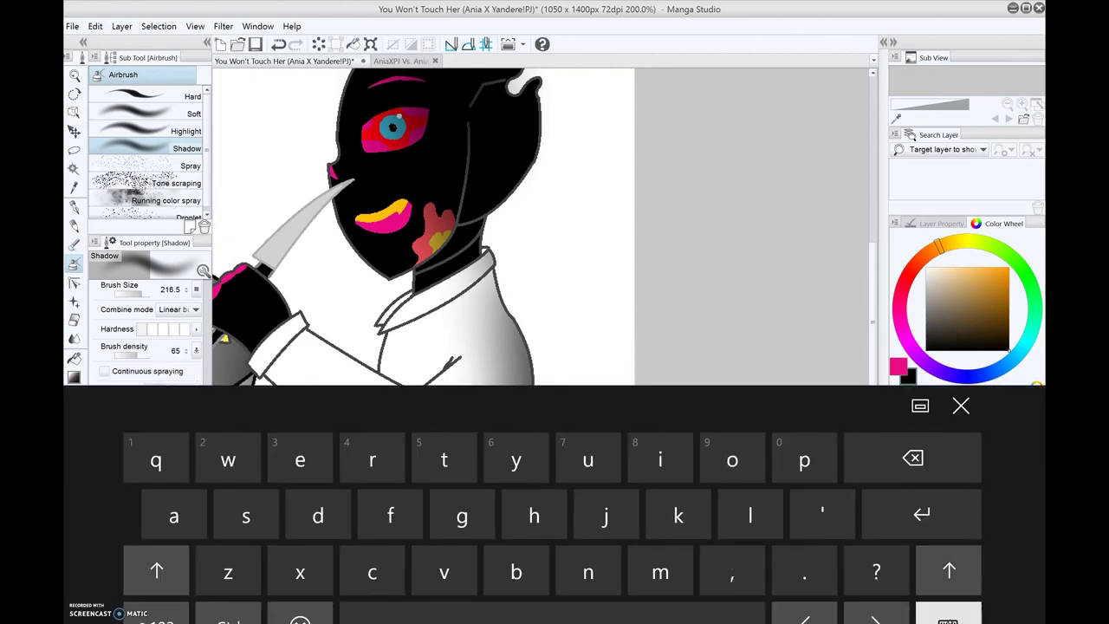
{"action": "scroll", "coordinate": [537, 347], "scroll_direction": "down", "scroll_amount": 3}
{"action": "key", "text": "i"}
{"action": "key", "text": "g"}
{"action": "left_click", "coordinate": [268, 346]}
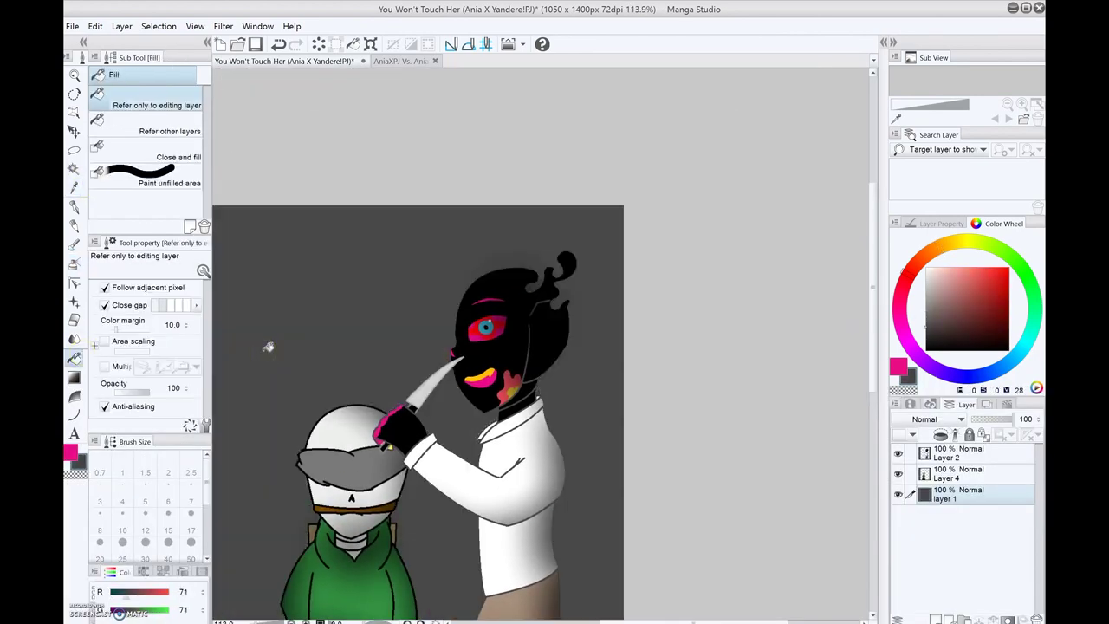
{"action": "key", "text": "ctrl+z"}
{"action": "left_click", "coordinate": [596, 401]}
Spray dark red speckles (R 156) beside the standing character's head with the size 100.0 Spray airbrush and save the file.
{"action": "left_click", "coordinate": [75, 169]}
{"action": "left_click", "coordinate": [74, 262]}
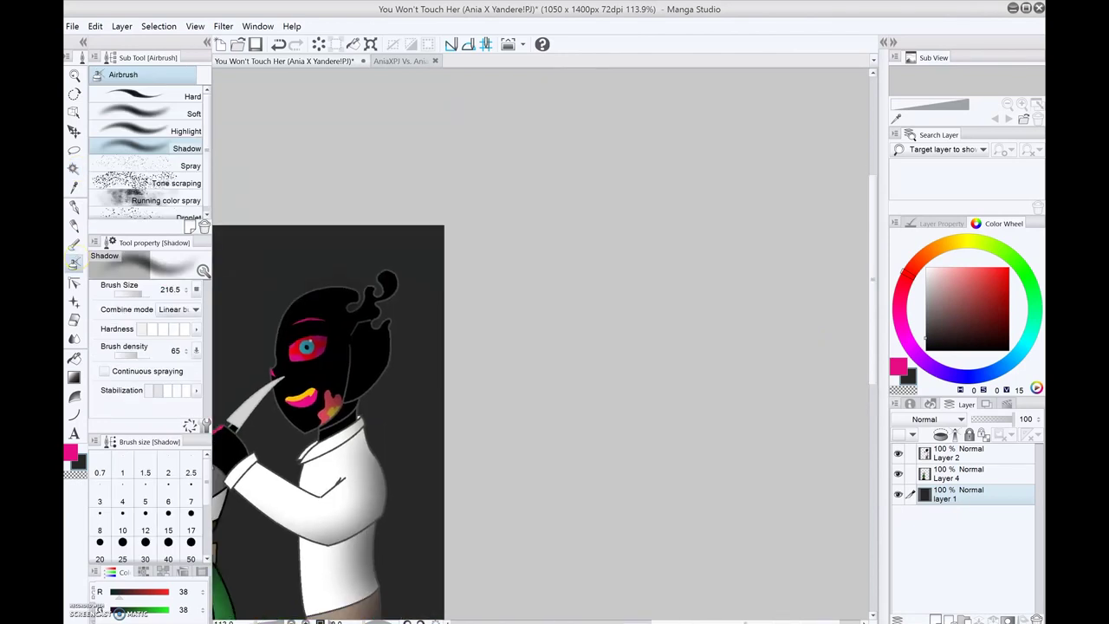
{"action": "left_click_drag", "start_coordinate": [434, 387], "coordinate": [465, 296]}
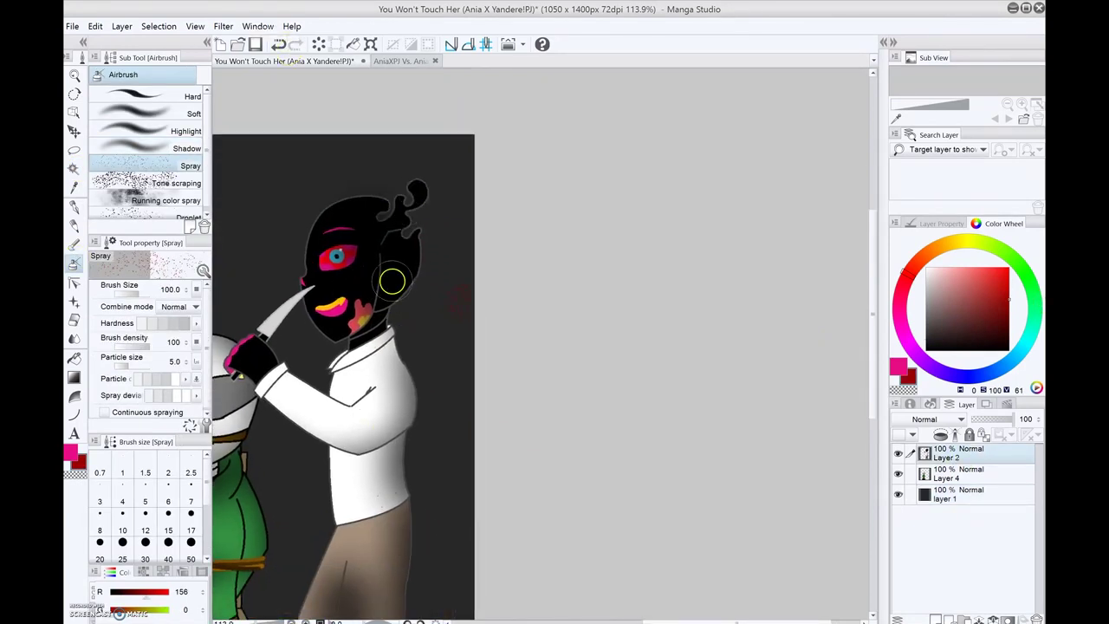
{"action": "left_click", "coordinate": [257, 45]}
Darken the figures' lower parts and the background on layer 1 with a black Shadow airbrush at size 1477.0.
{"action": "scroll", "coordinate": [520, 346], "scroll_direction": "up", "scroll_amount": 5}
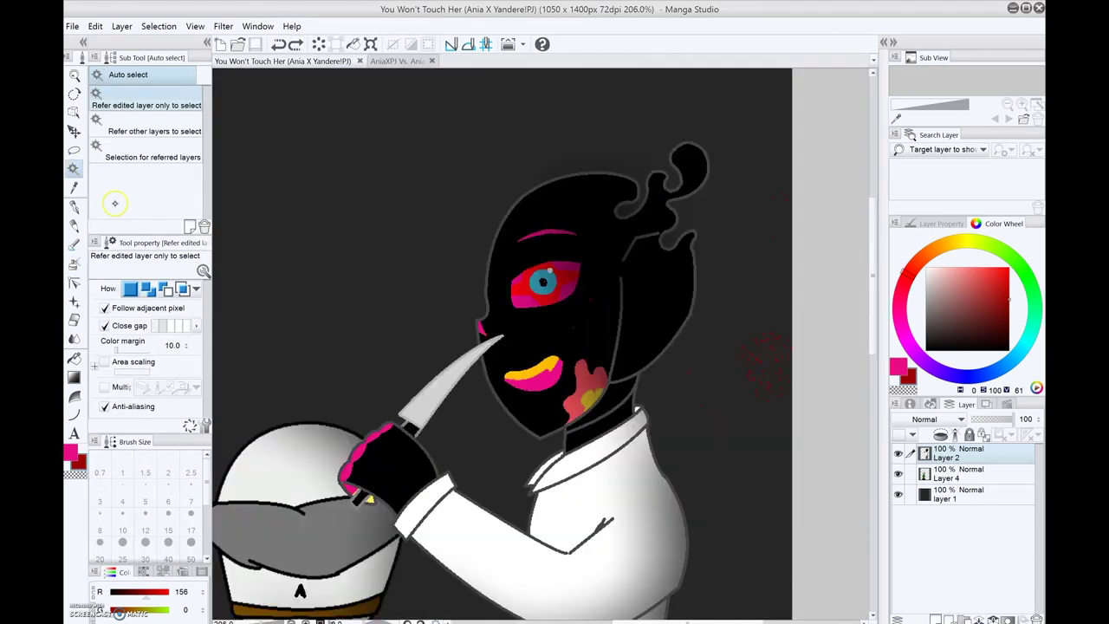
{"action": "scroll", "coordinate": [665, 428], "scroll_direction": "down", "scroll_amount": 3}
{"action": "left_click", "coordinate": [147, 148]}
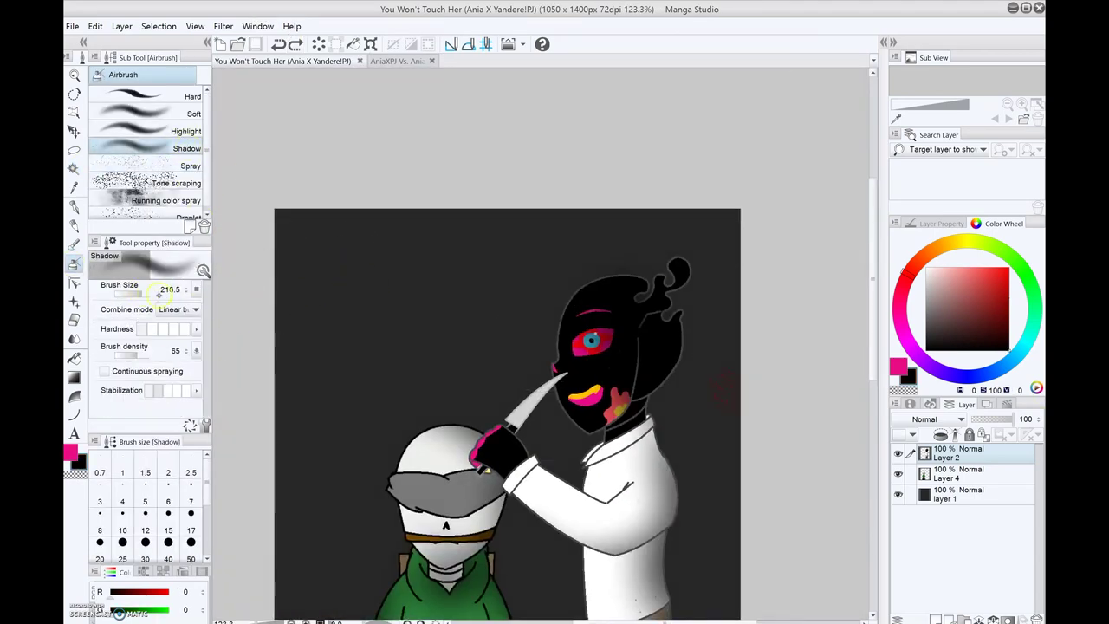
{"action": "left_click_drag", "start_coordinate": [160, 294], "coordinate": [198, 294]}
{"action": "left_click_drag", "start_coordinate": [390, 347], "coordinate": [508, 185]}
{"action": "left_click_drag", "start_coordinate": [508, 347], "coordinate": [520, 269]}
{"action": "left_click", "coordinate": [957, 494]}
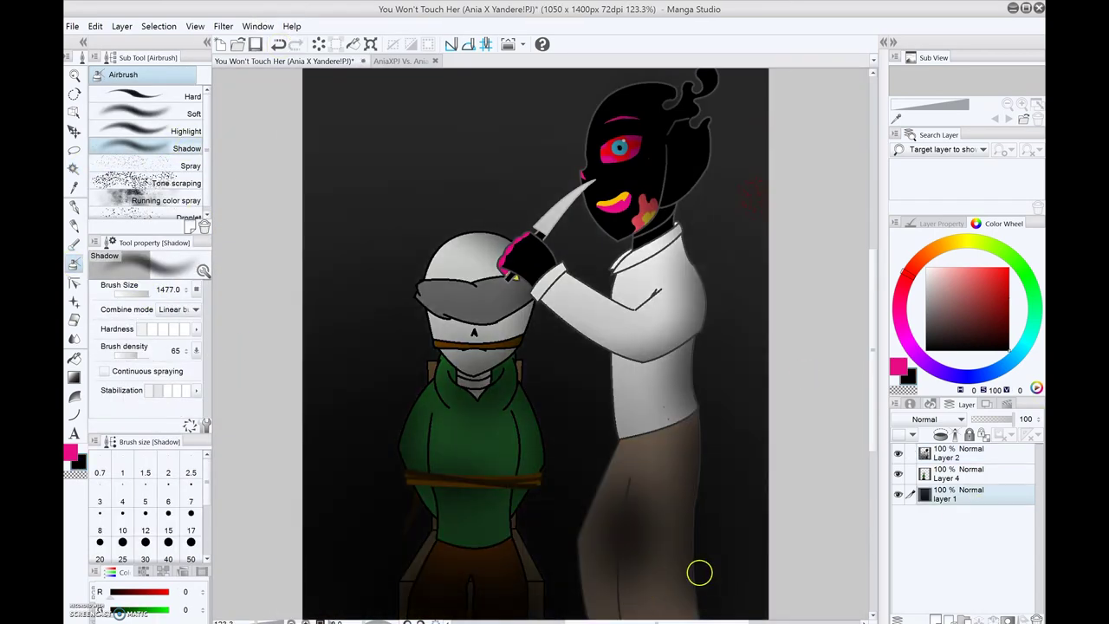
{"action": "left_click_drag", "start_coordinate": [700, 571], "coordinate": [681, 586]}
Tint the background with the speckles' dark red, adjust the colour to R 128 and switch to the Soft airbrush.
{"action": "left_click", "coordinate": [749, 195], "text": "alt"}
{"action": "mouse_move", "coordinate": [520, 347]}
{"action": "left_mouse_down"}
{"action": "mouse_move", "coordinate": [708, 167]}
{"action": "mouse_move", "coordinate": [683, 223]}
{"action": "left_mouse_up"}
{"action": "left_click", "coordinate": [1005, 308]}
{"action": "left_click", "coordinate": [148, 114]}
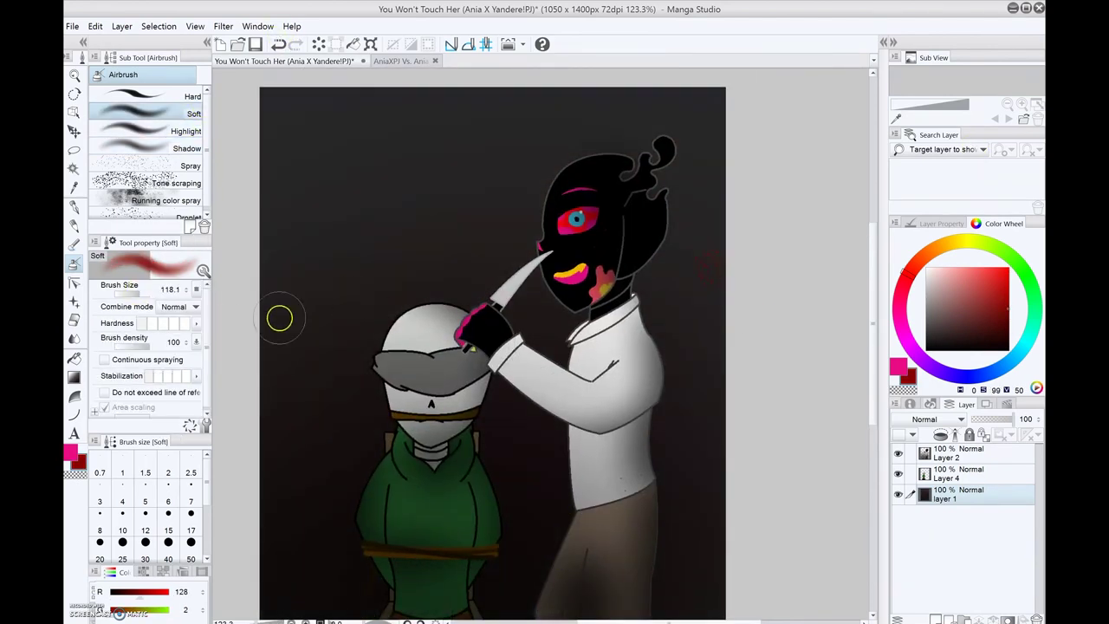